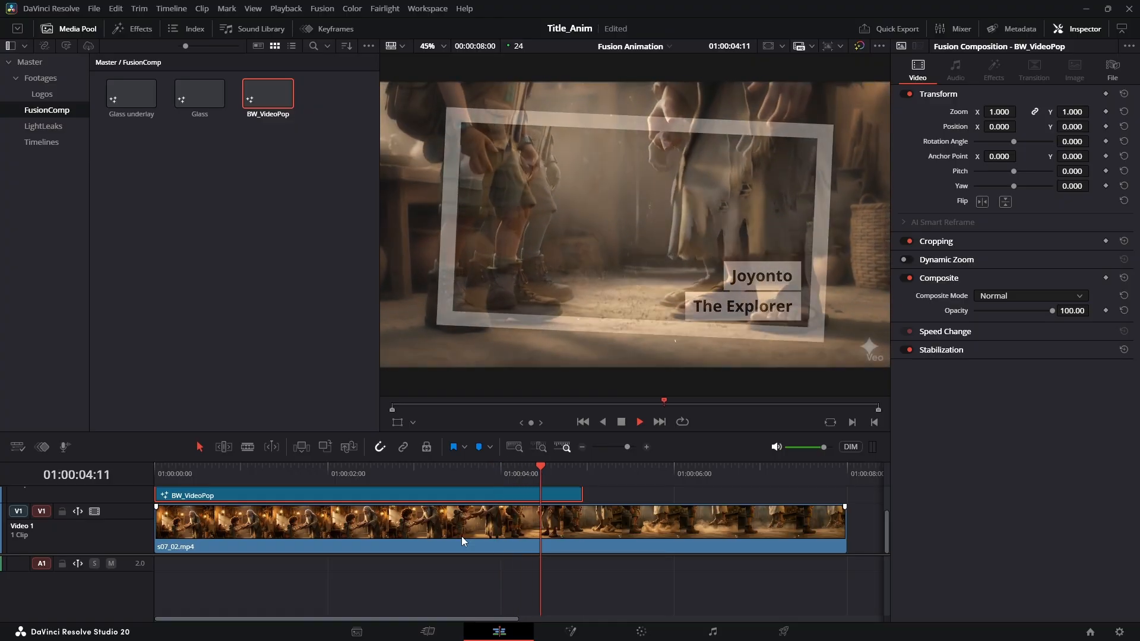
Place s01_02.mp4 after s07_02.mp4 on Video 1 and overlay the BW_VideoPop composition on it
key(ctrl+minus)
drag(337, 236, 585, 528)
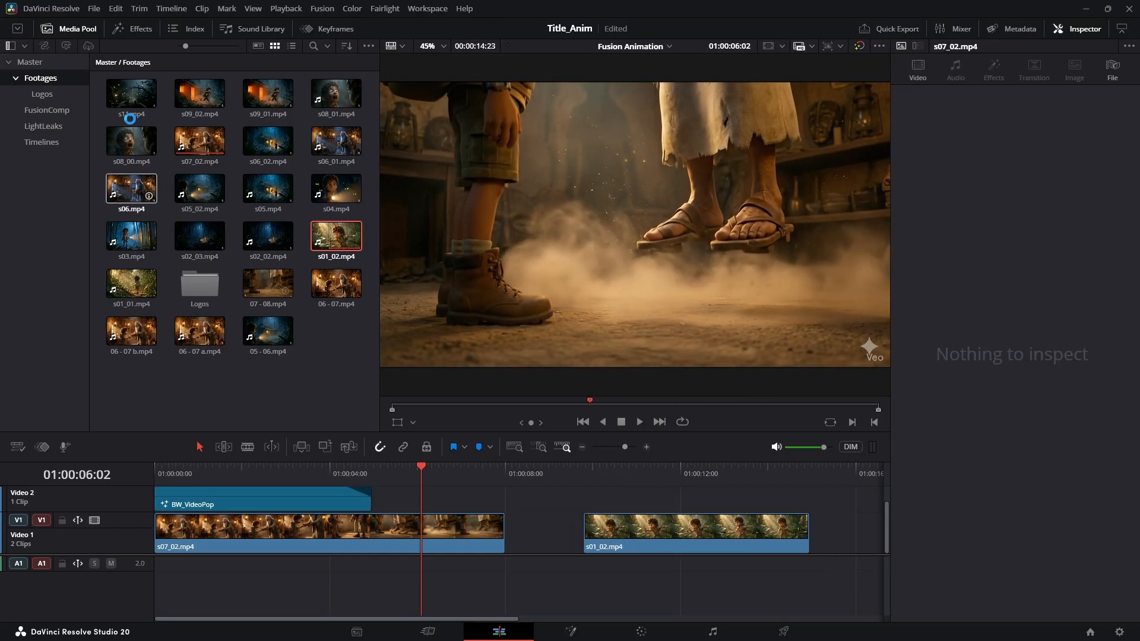
click(52, 111)
drag(618, 411, 611, 502)
key(space)
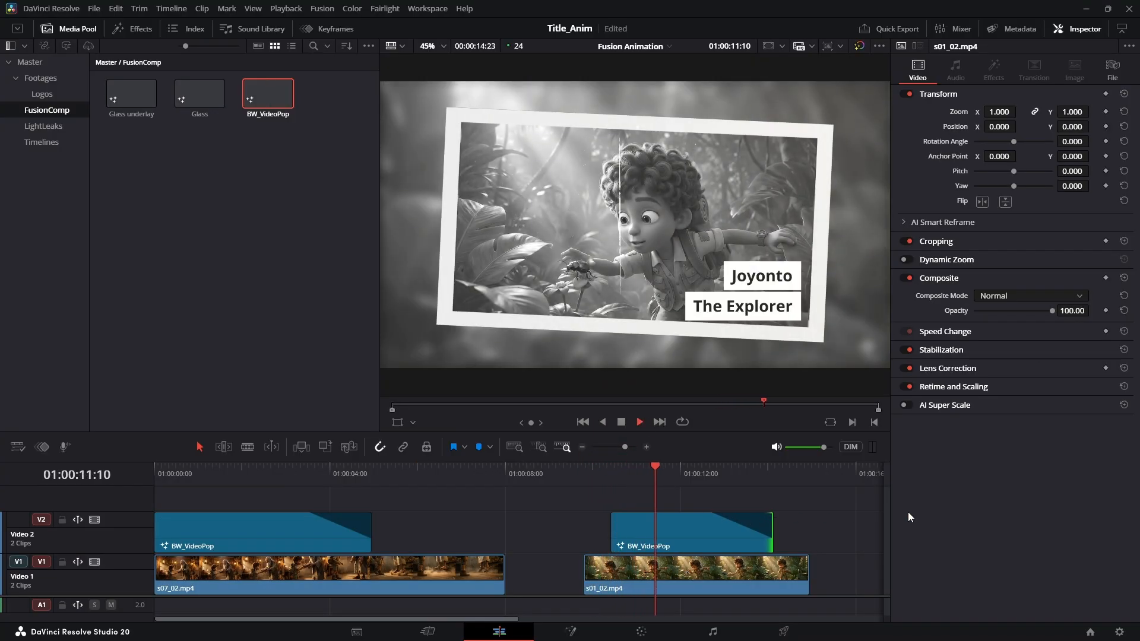
scroll(885, 522, down, 3)
scroll(885, 523, up, 4)
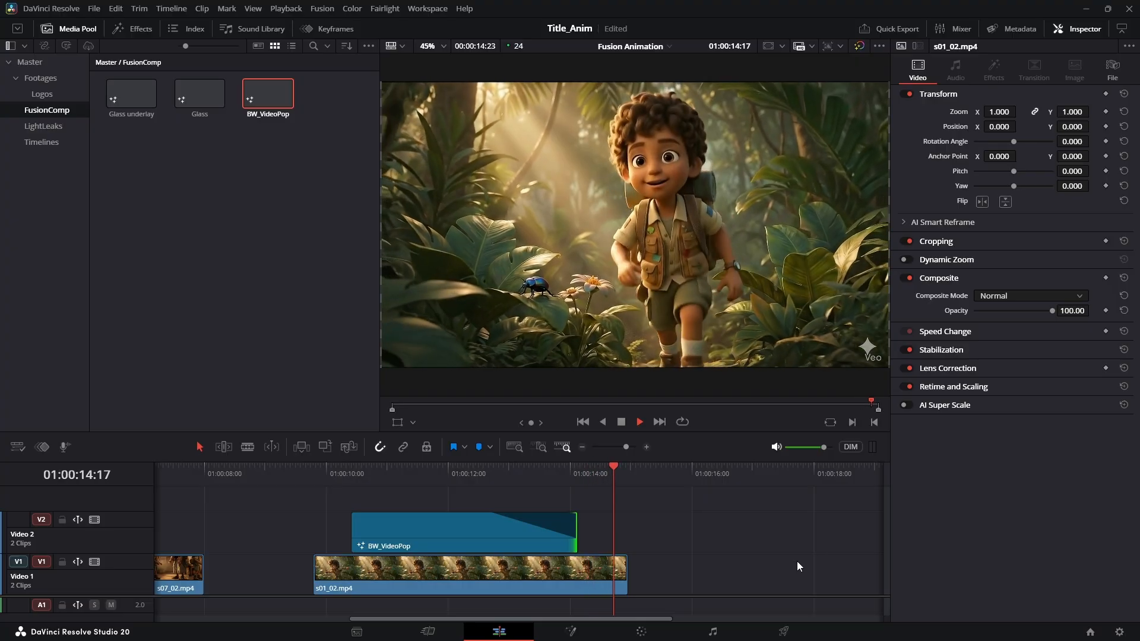
Add s02_03.mp4 after s01_02.mp4 on Video 1 and position a BW_VideoPop composition above it on Video 2
click(730, 564)
scroll(588, 511, down, 2)
drag(543, 530, 567, 530)
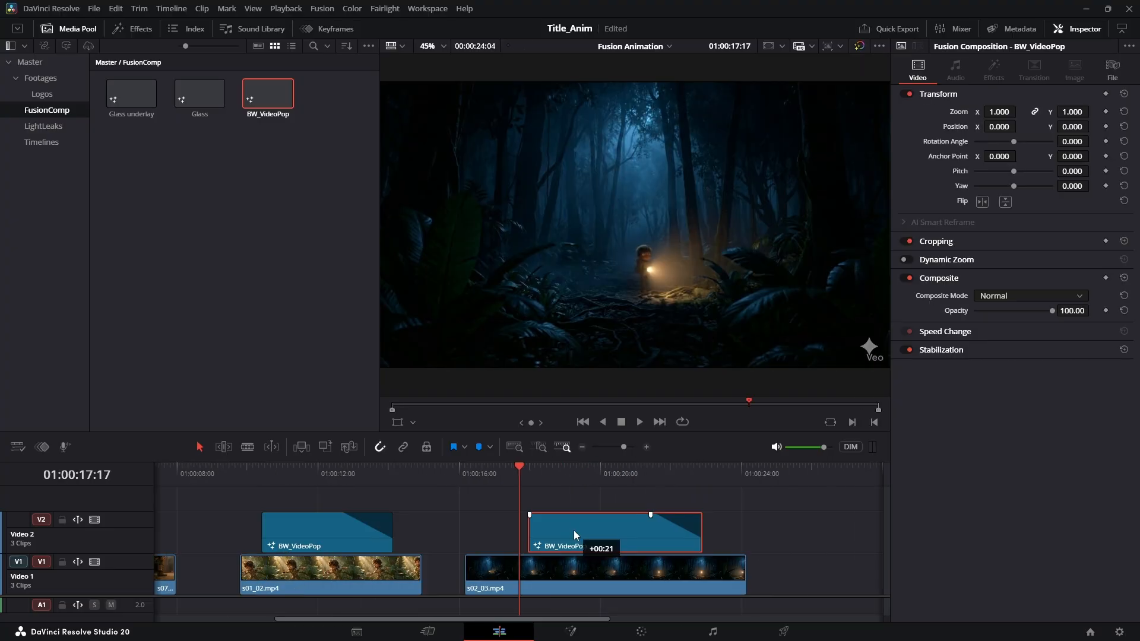
click(509, 476)
key(space)
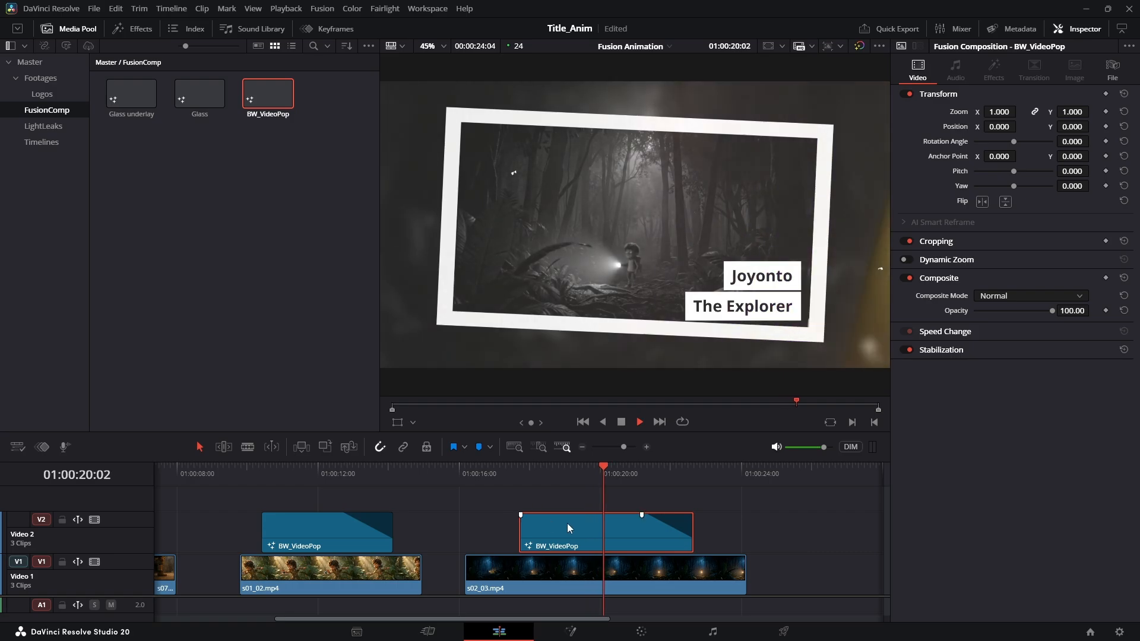
scroll(574, 537, up, 3)
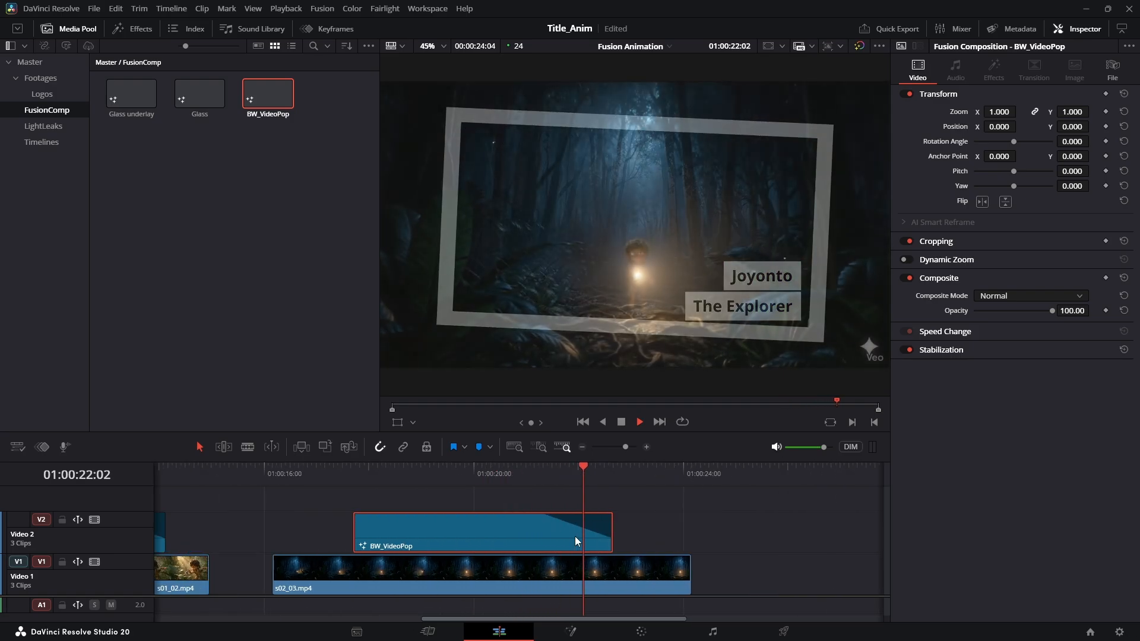
scroll(575, 536, down, 2)
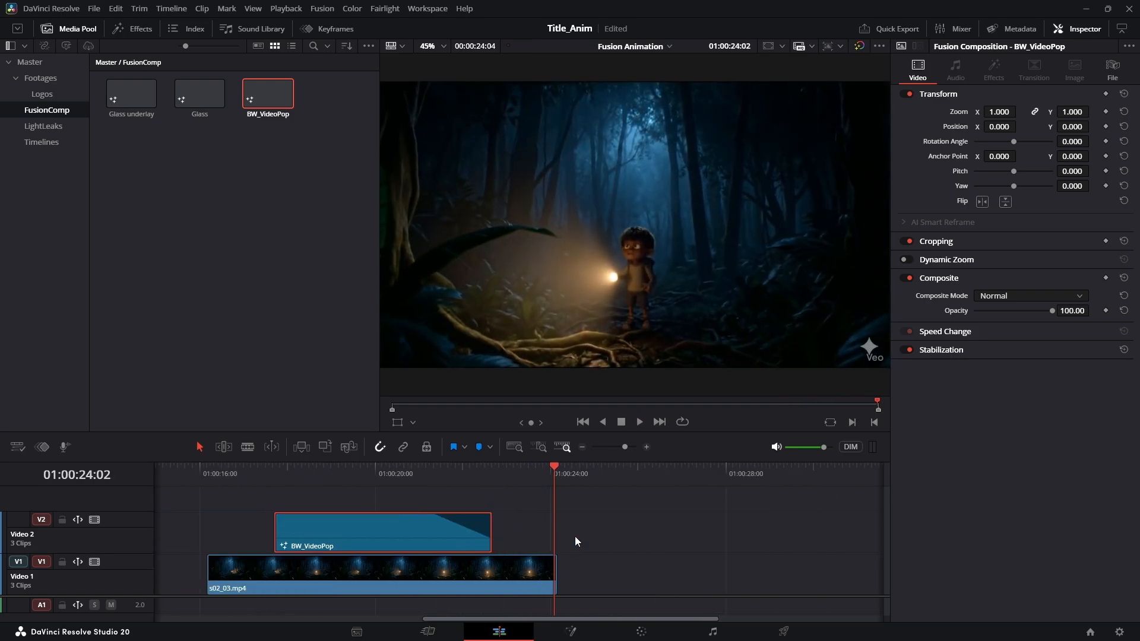
Add an empty Fusion Composition effect to Video 1 in the free space after s02_03.mp4
click(702, 550)
scroll(612, 568, down, 3)
click(577, 561)
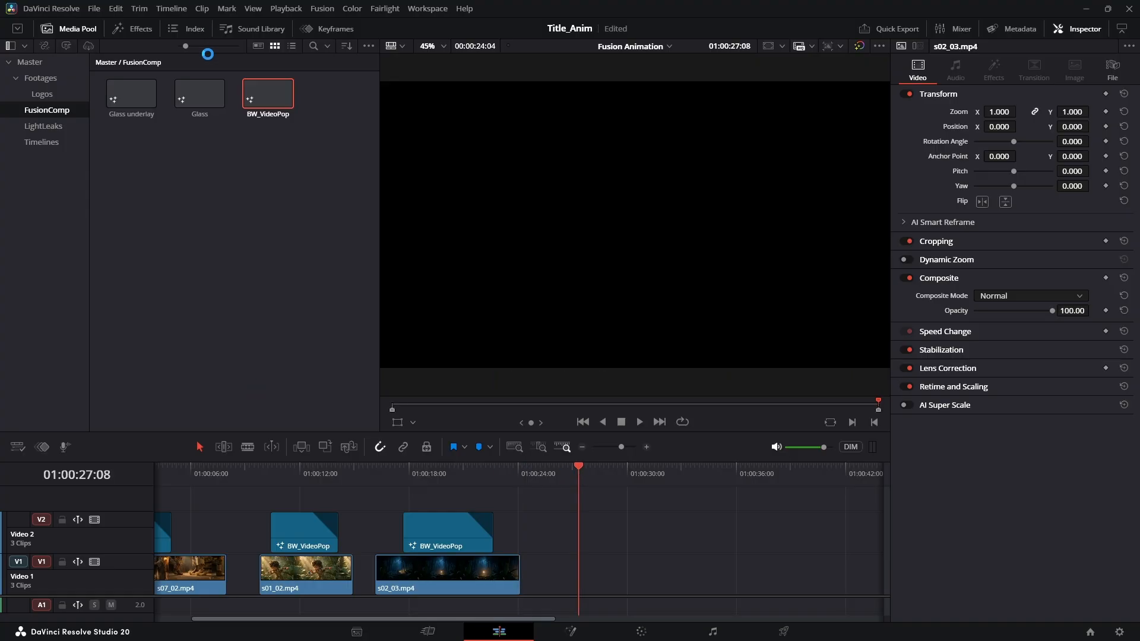
click(130, 30)
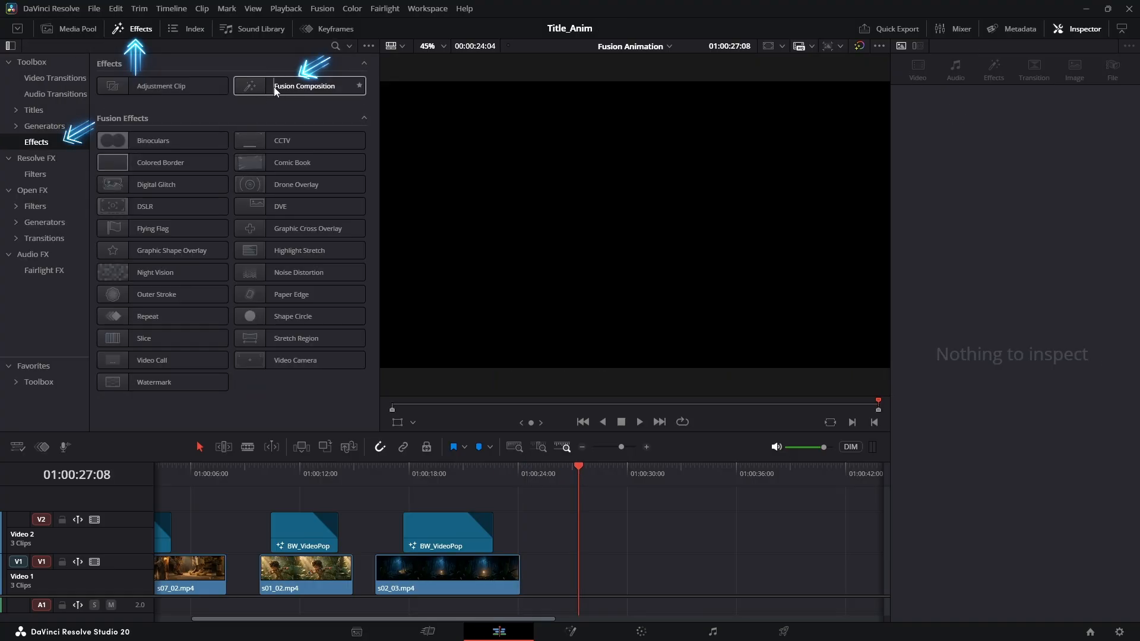
drag(273, 86, 553, 567)
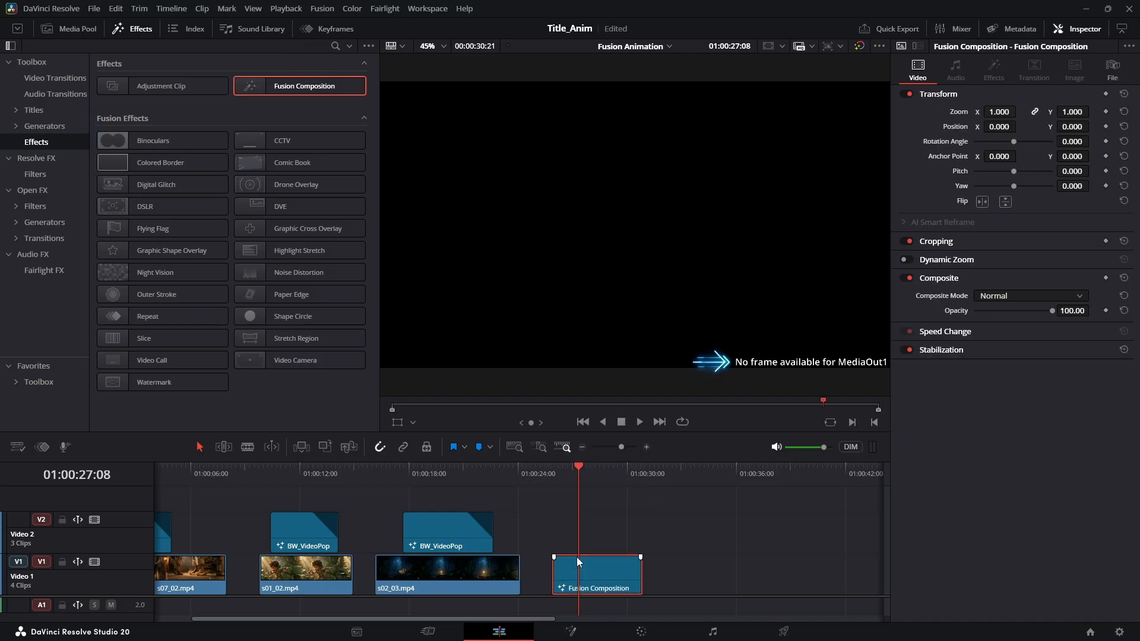
drag(565, 475, 555, 473)
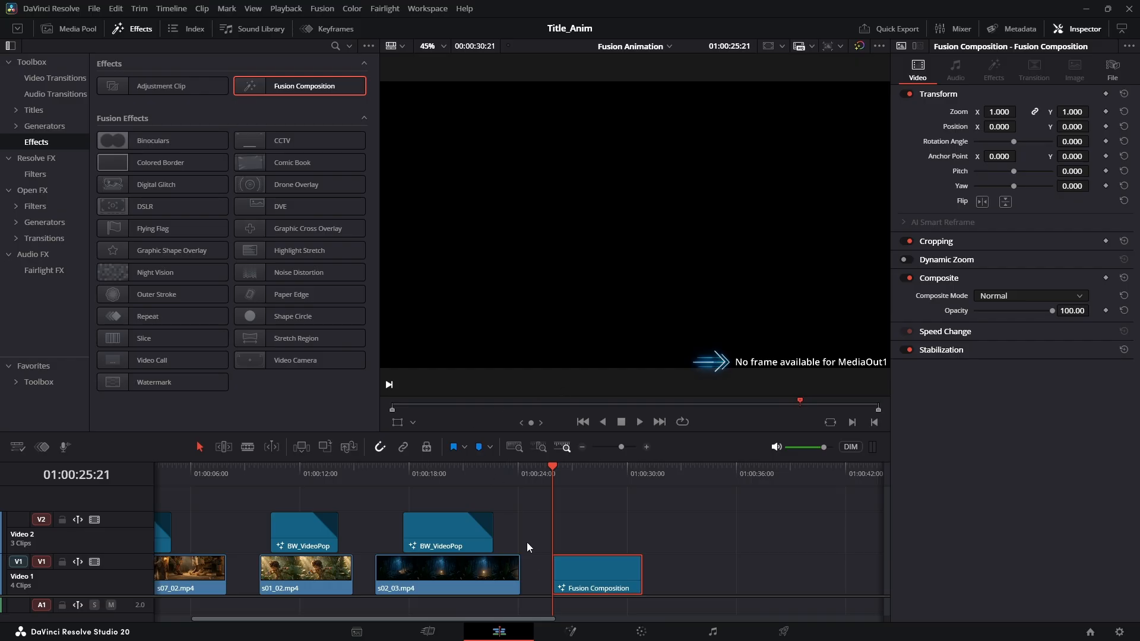
Move the Fusion Composition up to Video 2 and place a duplicate of s02_03.mp4 beneath it on Video 1
drag(586, 571, 668, 520)
click(501, 564)
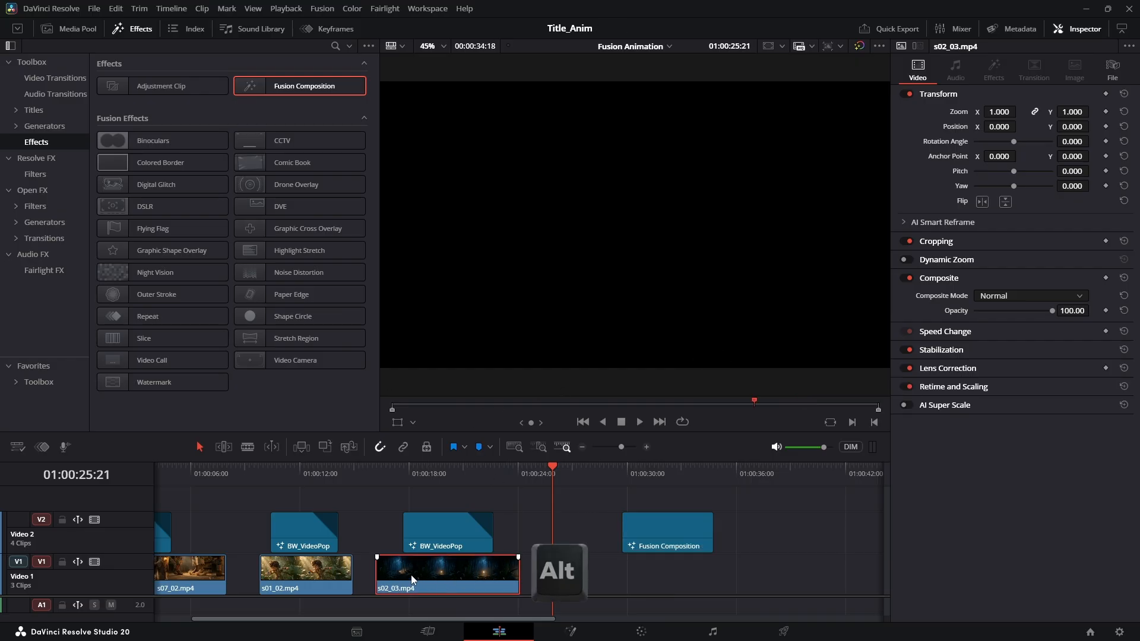
drag(402, 577, 627, 571)
mouse_move(657, 532)
mouse_down()
mouse_move(569, 533)
mouse_move(647, 532)
mouse_up()
click(614, 479)
scroll(628, 505, up, 3)
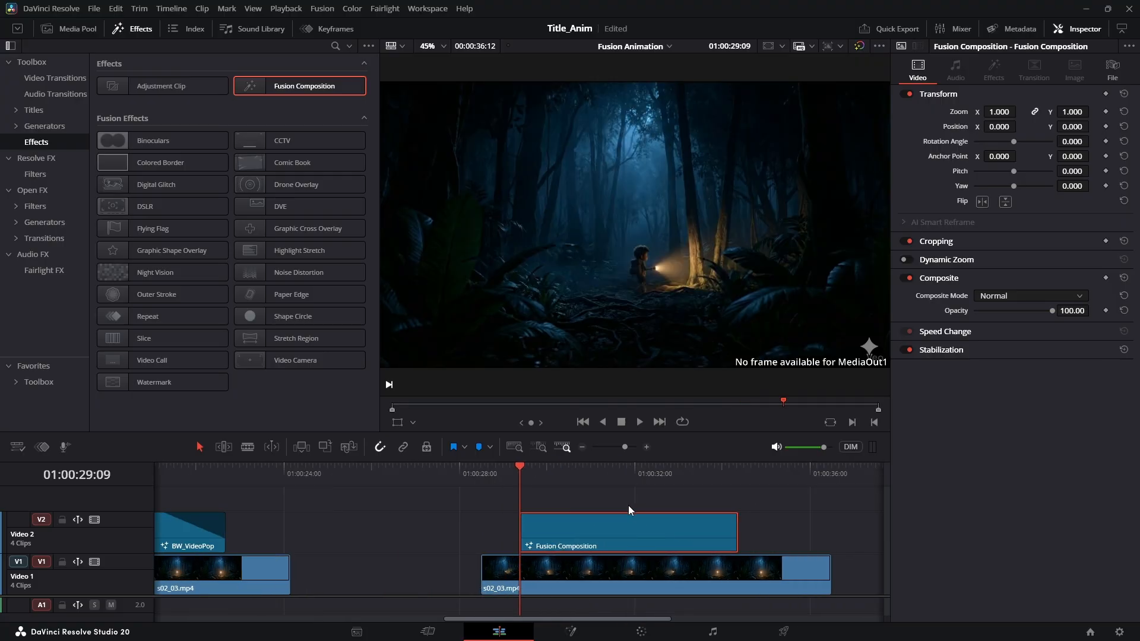
drag(520, 485, 728, 498)
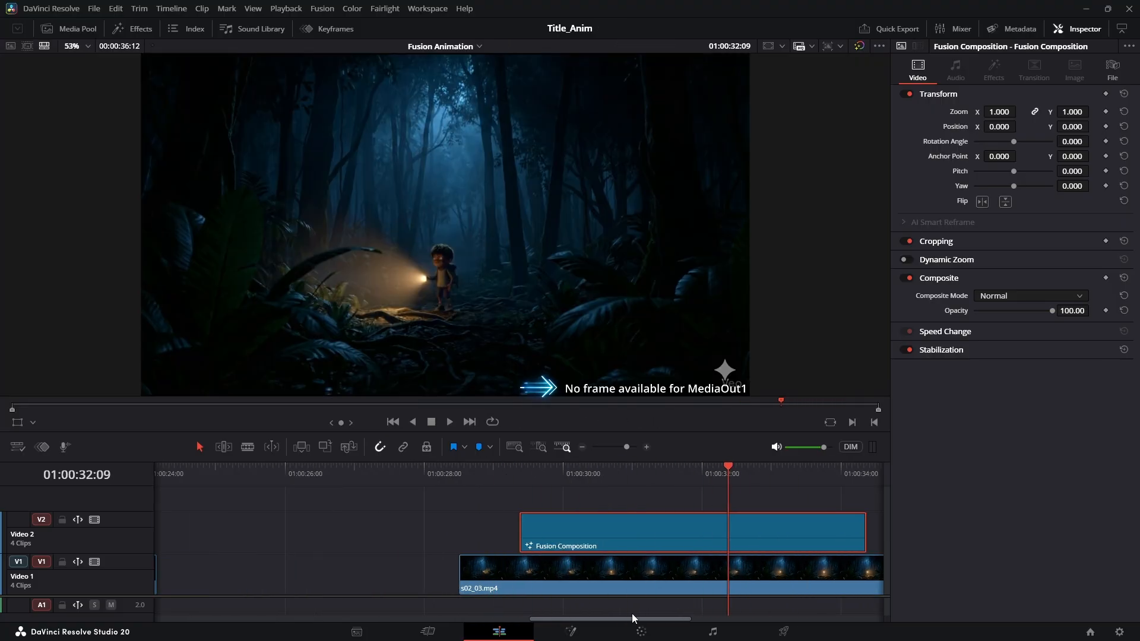
Open the Fusion Composition on the Fusion page, enlarge the viewers and add a Media In node
click(572, 630)
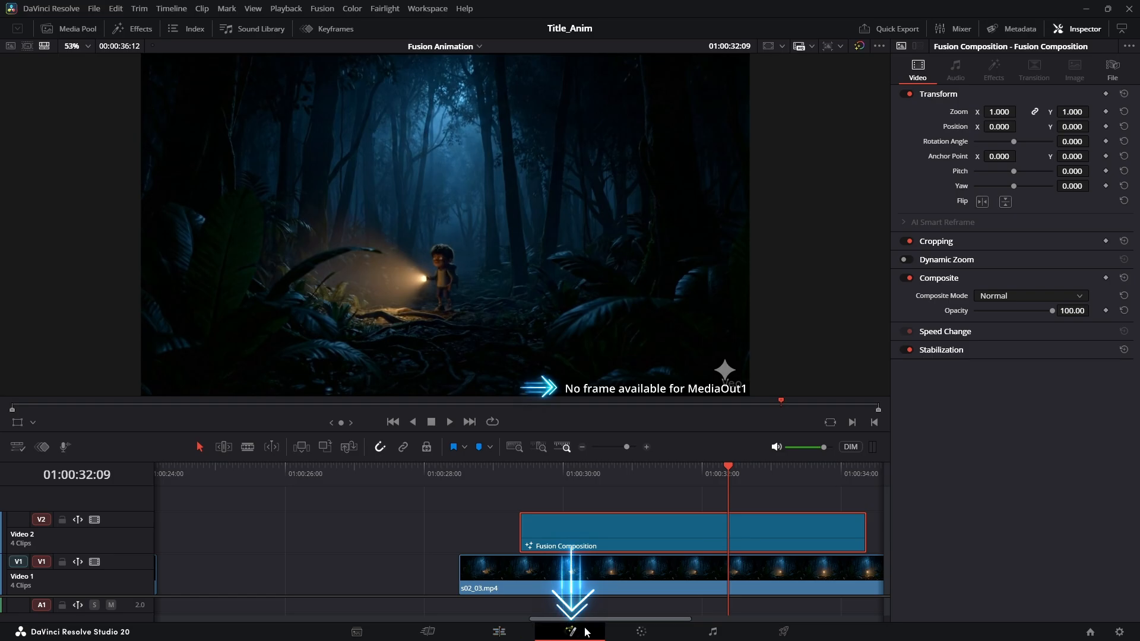
drag(430, 320, 626, 383)
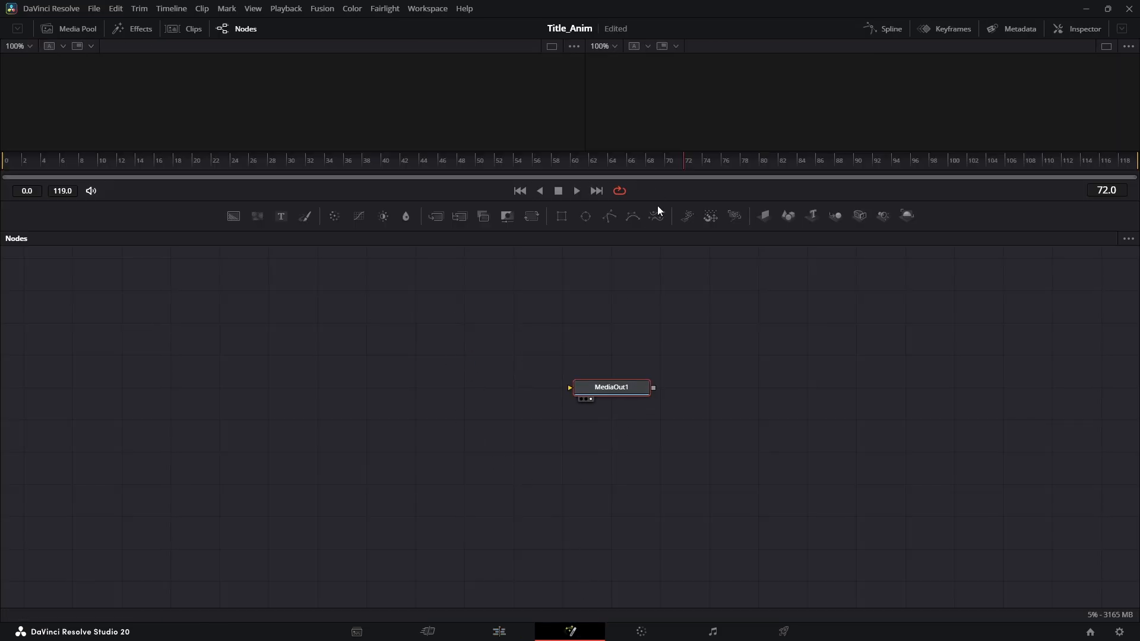
drag(653, 178, 648, 293)
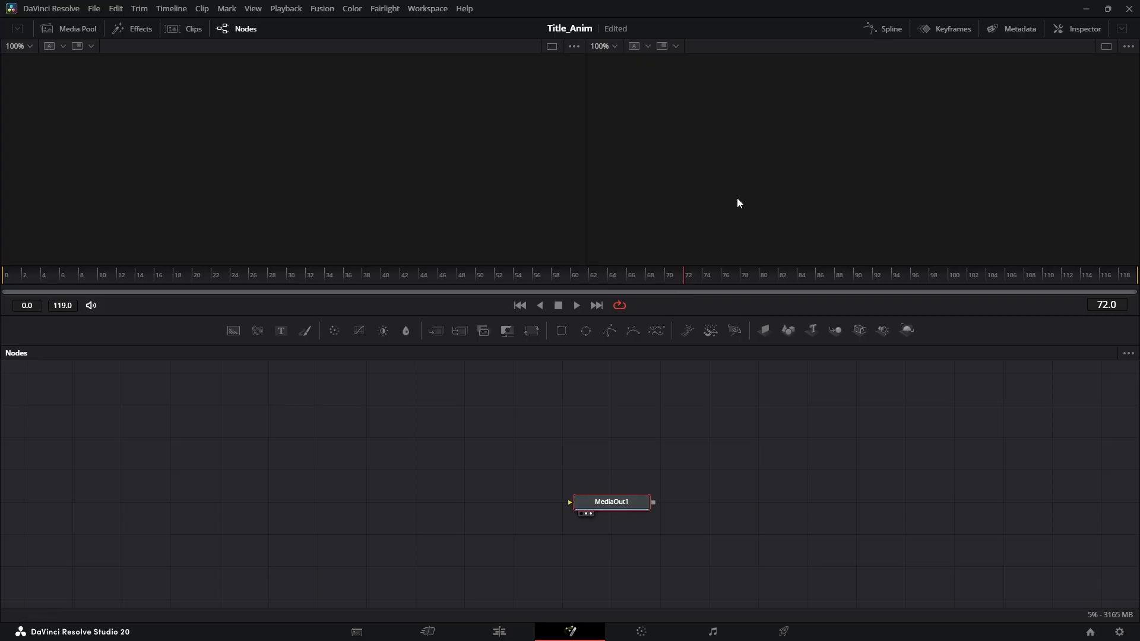
click(696, 462)
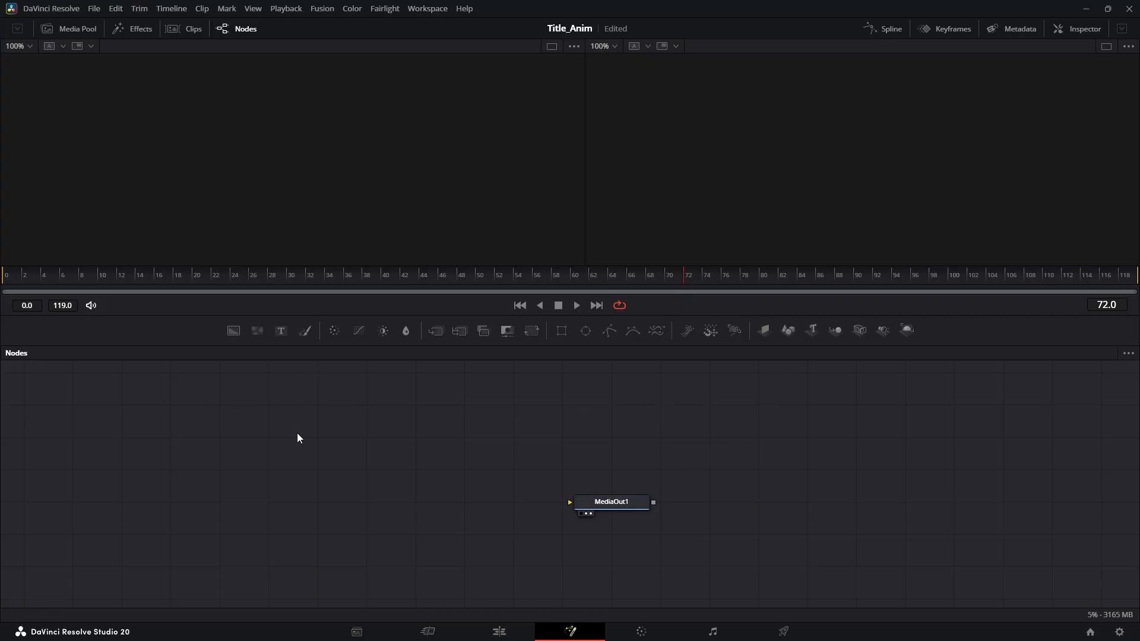
key(shift+space)
text(media)
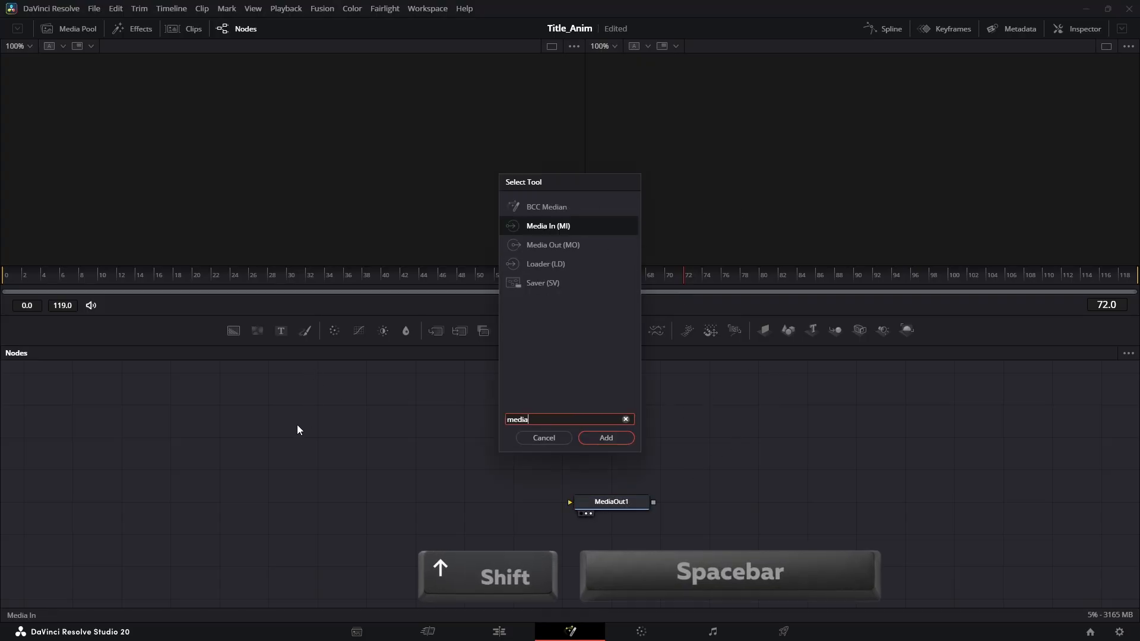
key(Return)
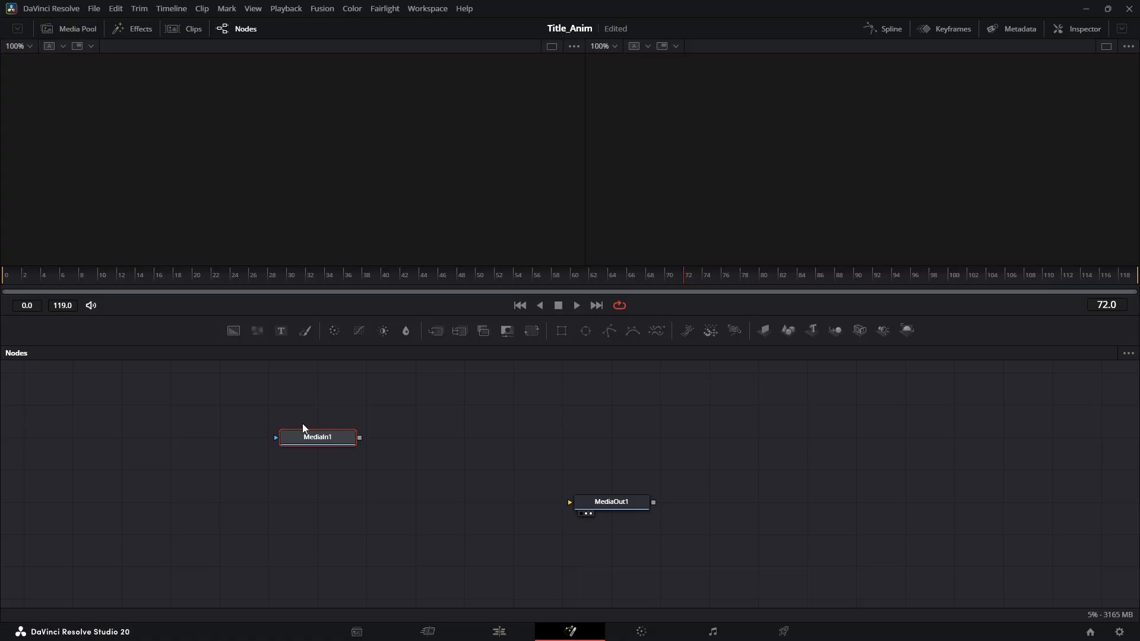
Line up MediaIn1 with MediaOut1 and connect its output to the MediaOut1 input
drag(309, 446, 587, 506)
key(alt)
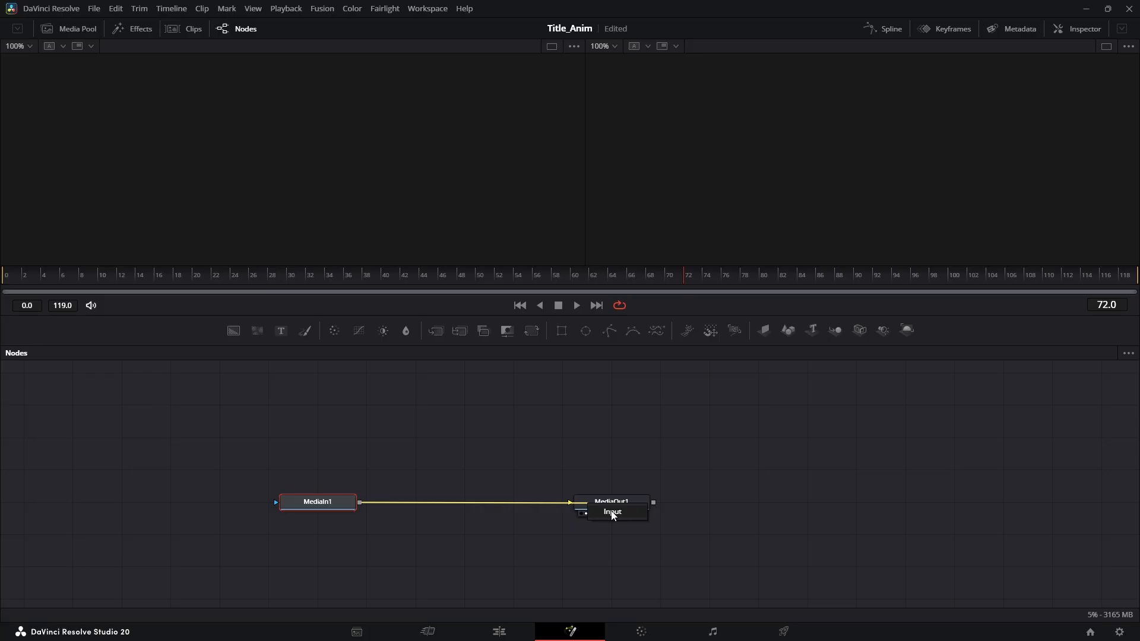
click(612, 512)
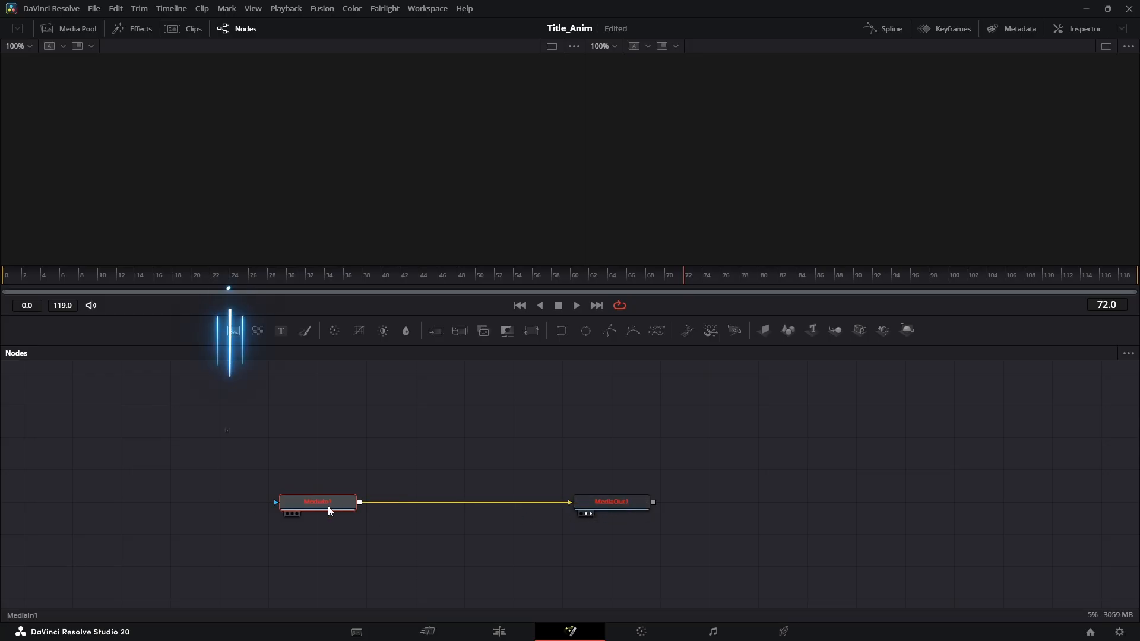
Show MediaIn1 in the first viewer and set its Media Source to Background
key(1)
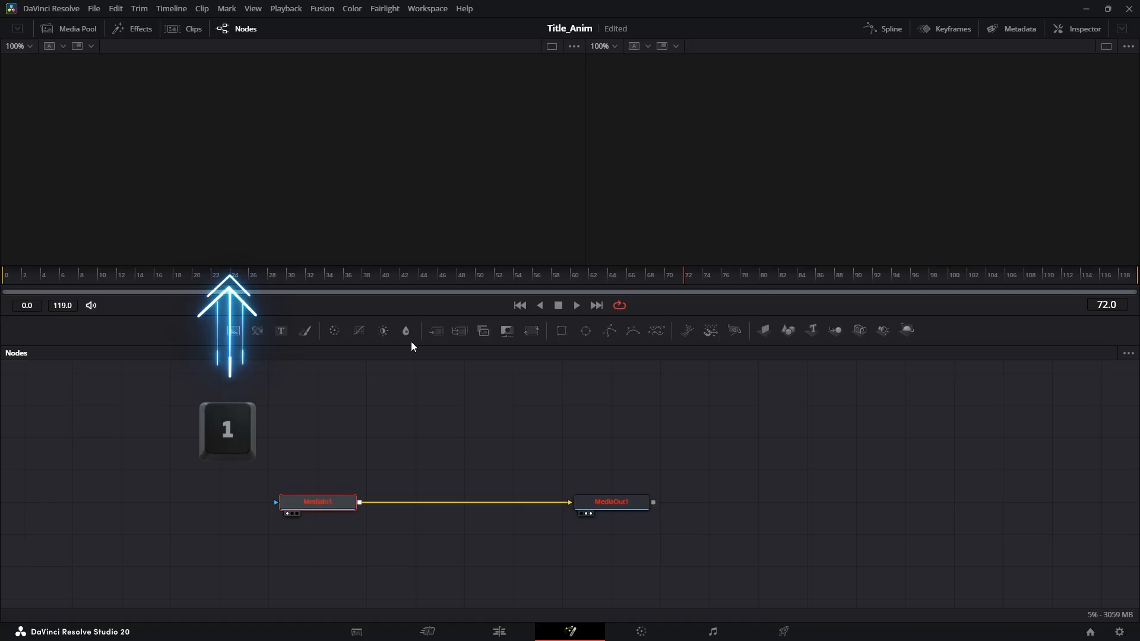
click(1080, 27)
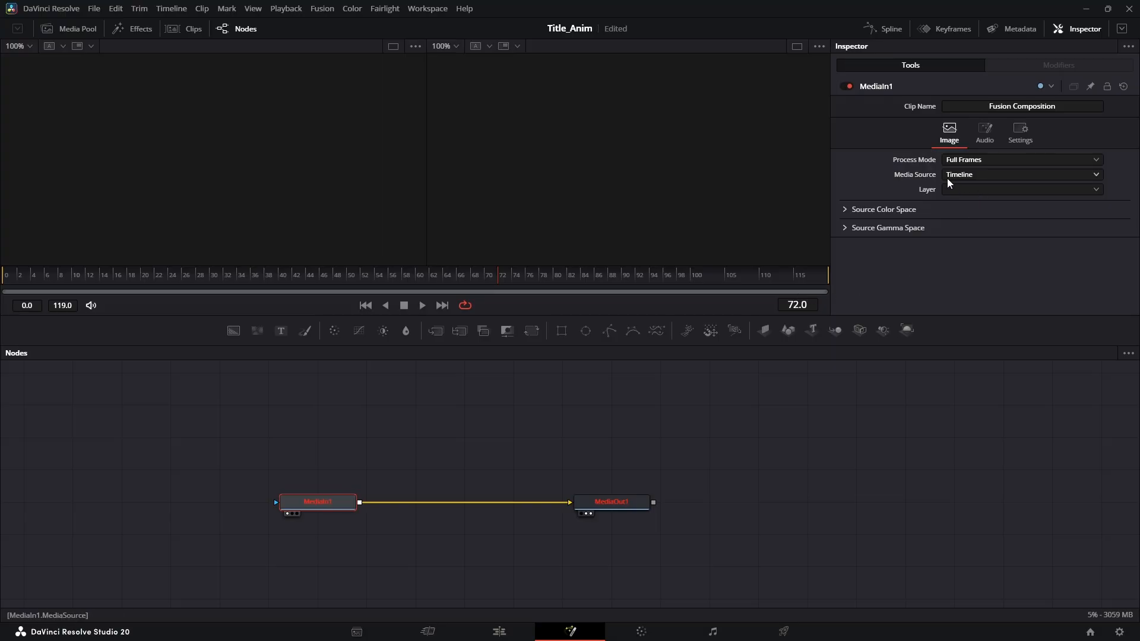
click(980, 174)
click(976, 203)
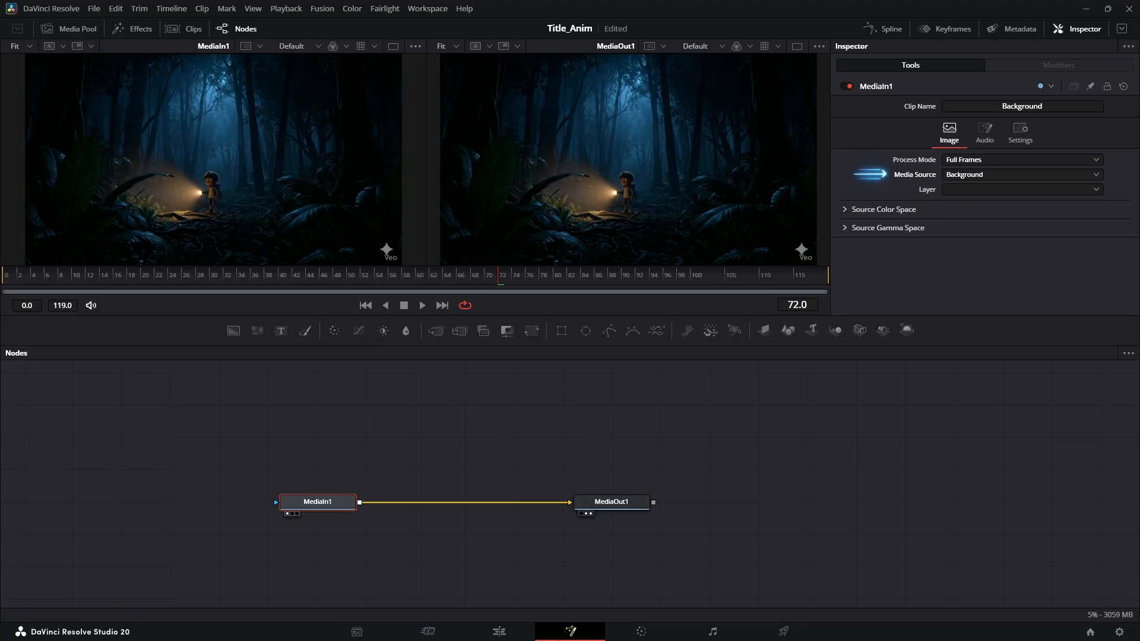
Return to the Edit page and scrub through the Fusion Composition above the duplicated s02_03.mp4 clip
click(497, 630)
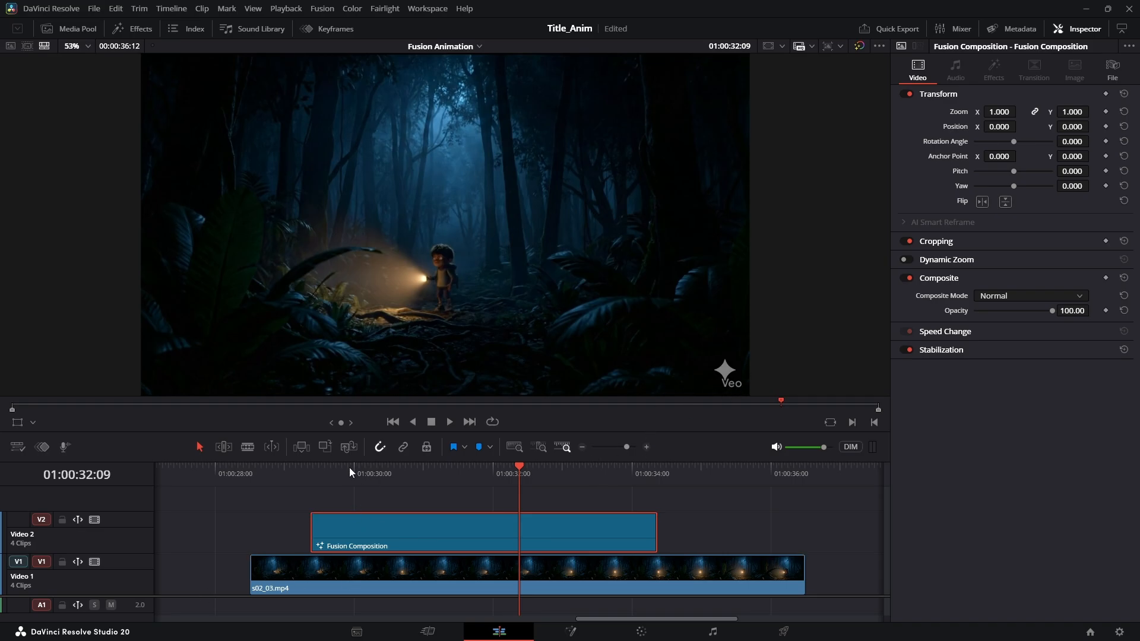
drag(315, 470, 430, 495)
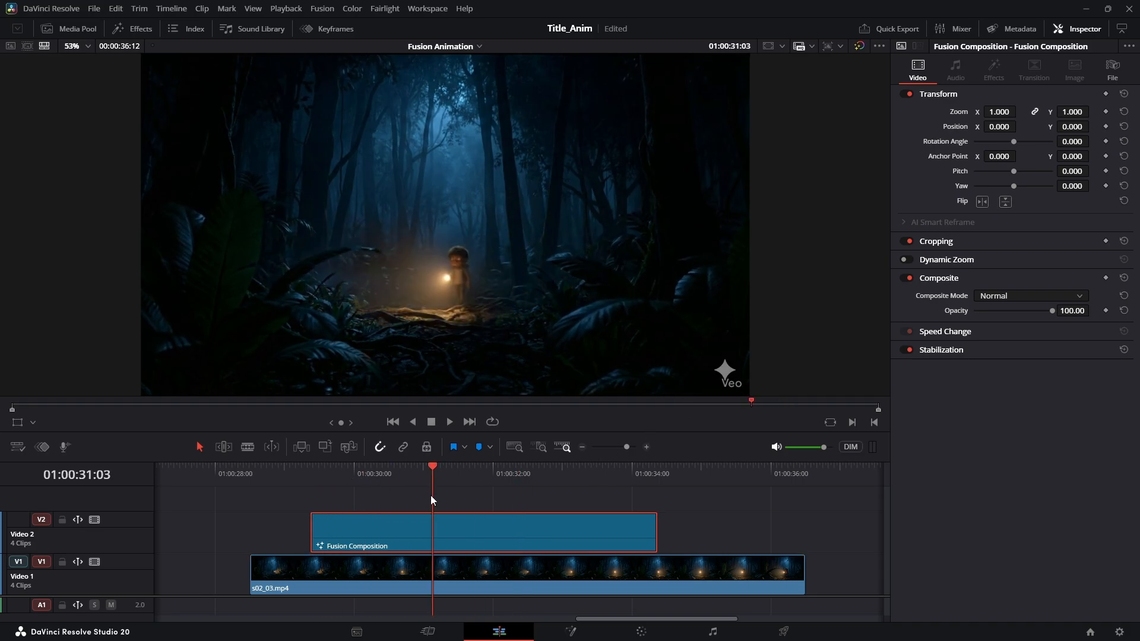
click(516, 572)
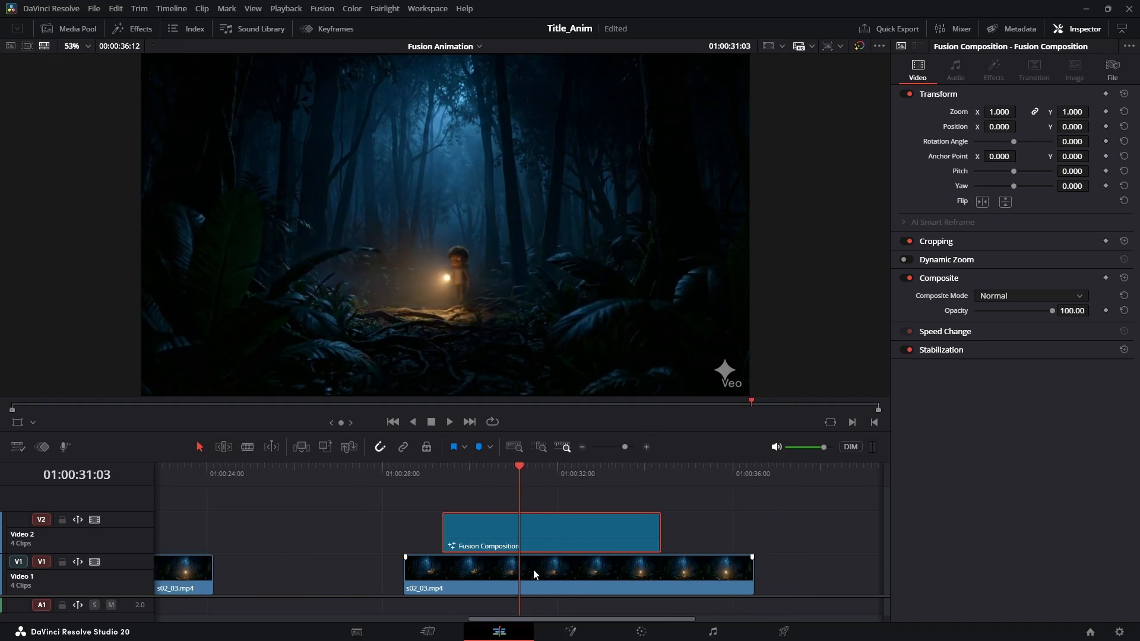
click(463, 532)
Duplicate the s01_02.mp4 clip into the empty area of Video 1 starting at about 01:00:44:00
key(ctrl+minus)
key(ctrl+minus)
key(ctrl+minus)
click(273, 579)
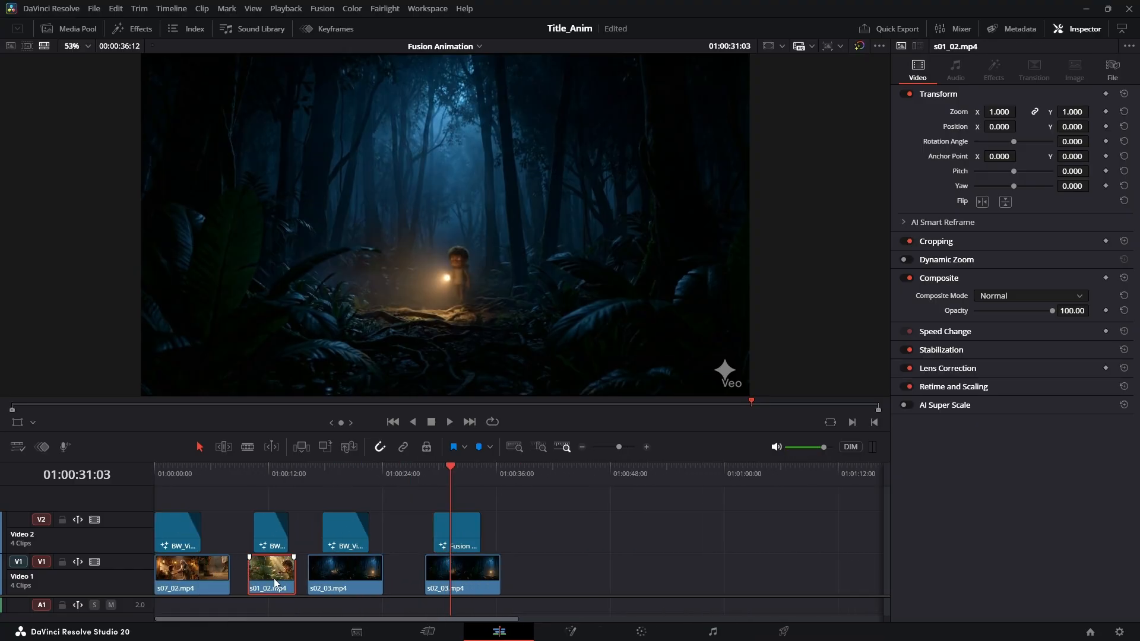
drag(599, 572, 598, 572)
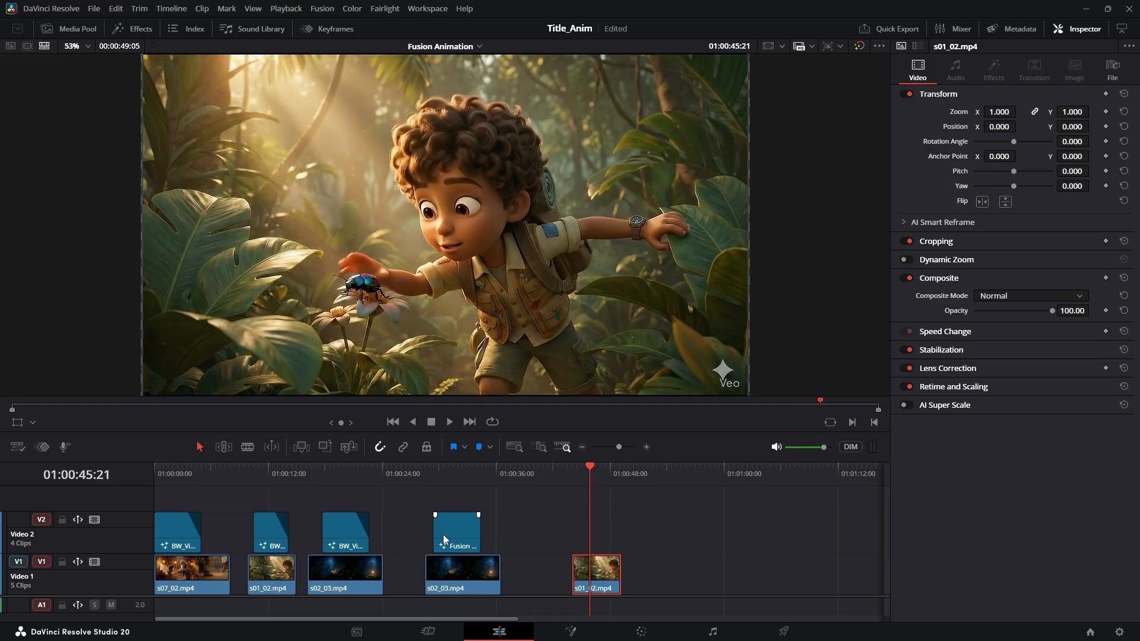
Move the Fusion Composition above the duplicated s01_02.mp4 clip, align their ends and play the section
drag(443, 535, 591, 535)
key(ctrl+equal)
key(ctrl+equal)
key(ctrl+equal)
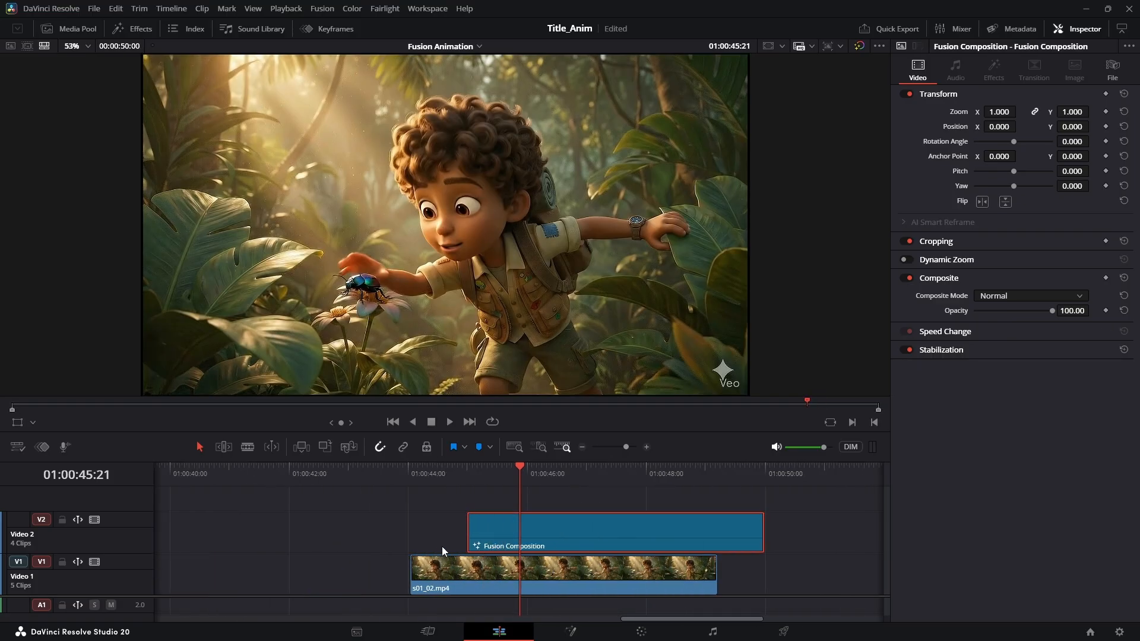
drag(498, 532, 450, 530)
click(408, 478)
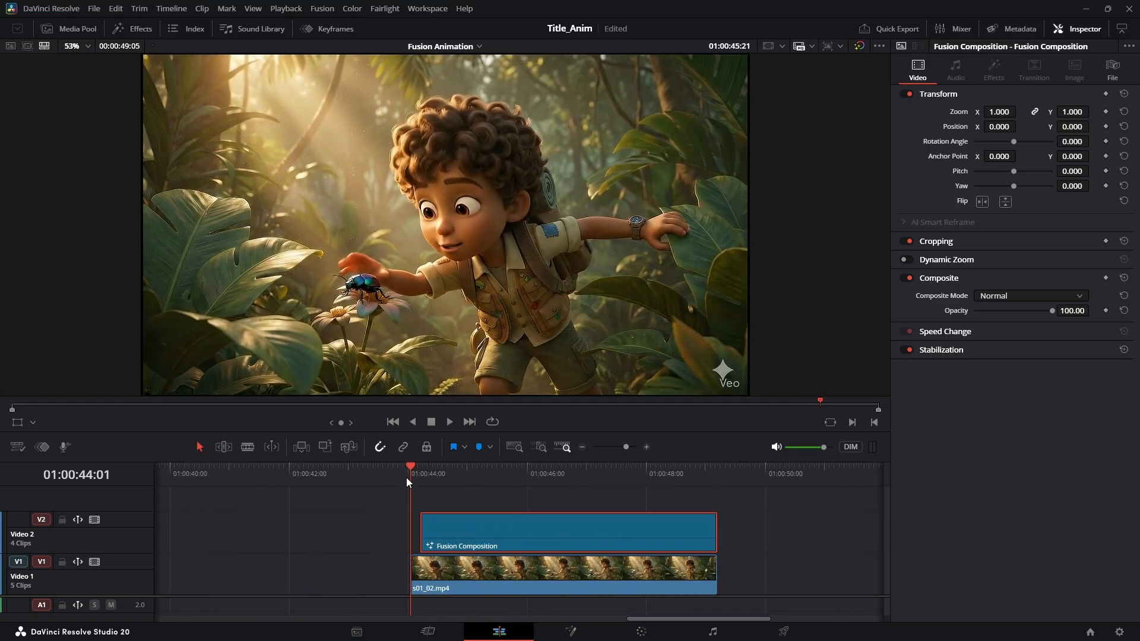
key(space)
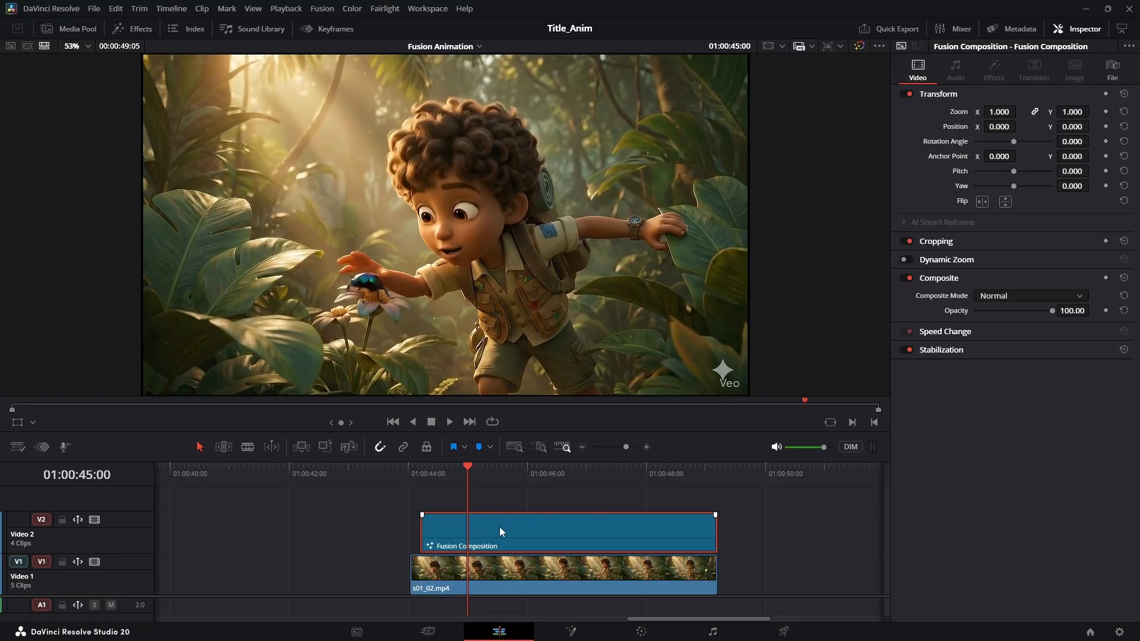
Reopen the composition on the Fusion page and space MediaIn1 and MediaOut1 farther apart in the node graph
key(shift+5)
drag(280, 504, 184, 505)
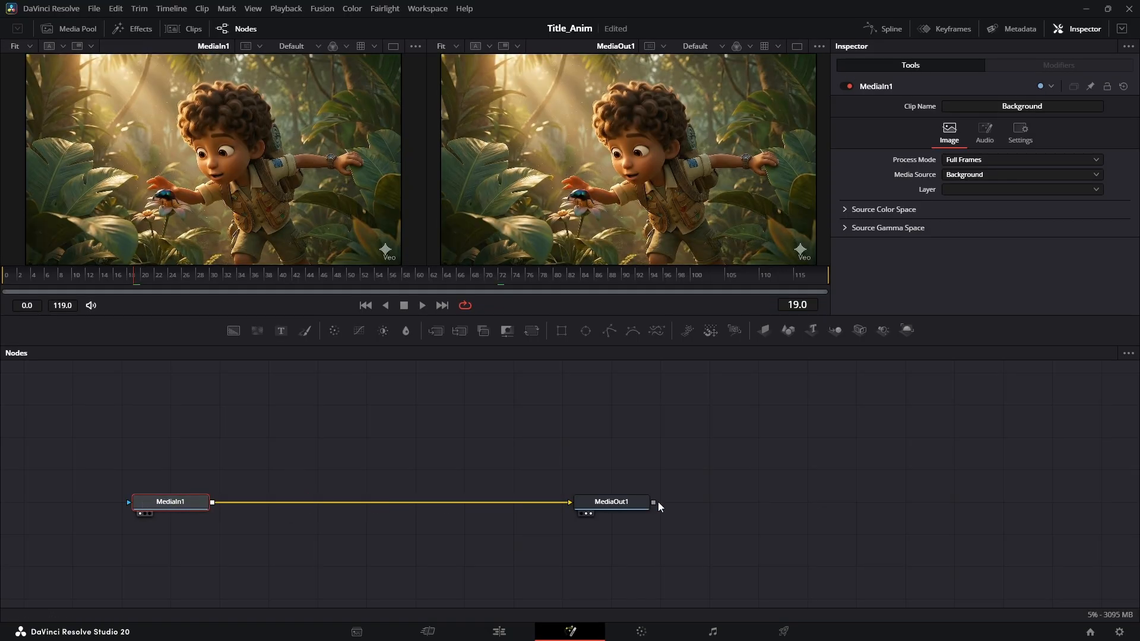
drag(629, 503, 776, 503)
Insert a Blur node between MediaIn1 and MediaOut1 and raise its Blur Size to about 35.8
key(shift+space)
text(blur)
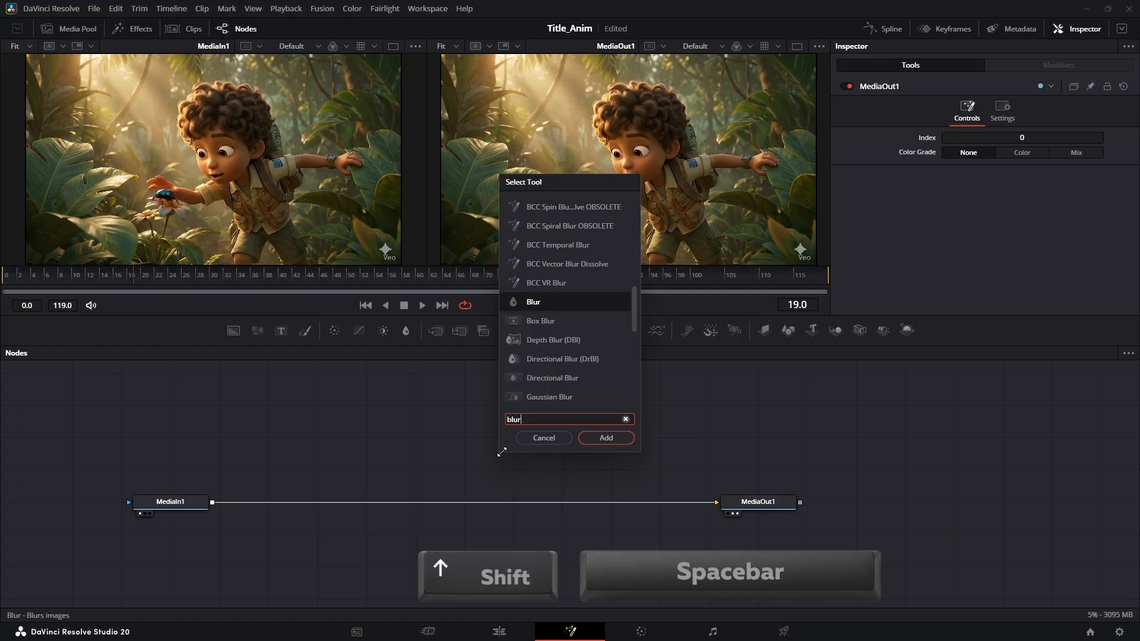
key(Return)
drag(538, 442, 398, 518)
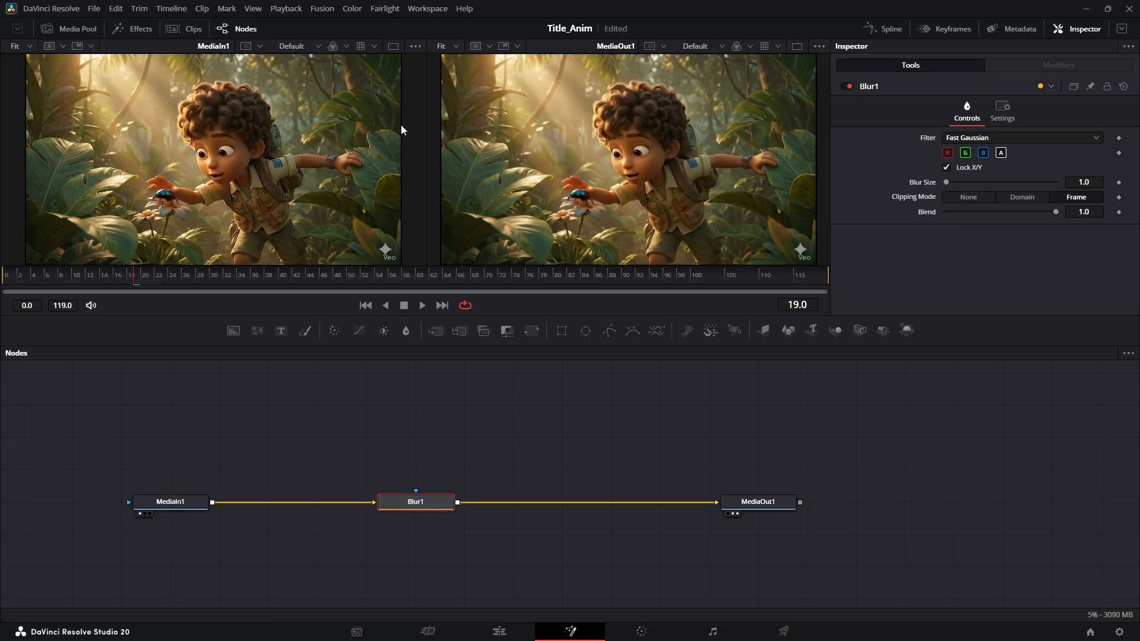
drag(948, 182, 987, 184)
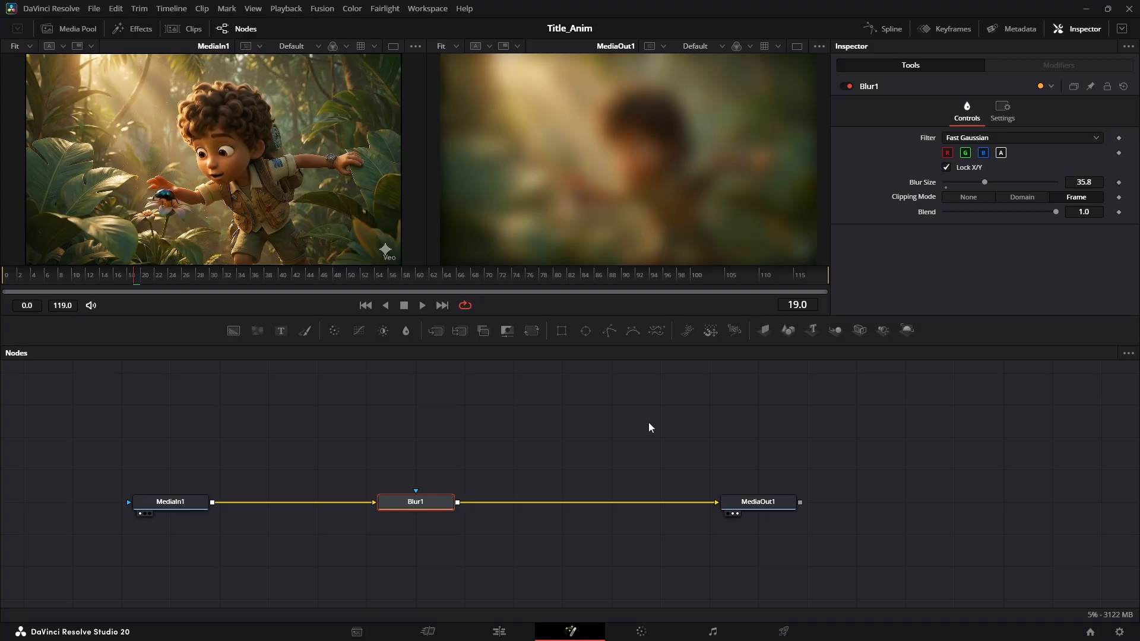
Return to the Edit page, move the Fusion Composition above the duplicated s02_03.mp4 clip, play the section and save the project
key(shift+4)
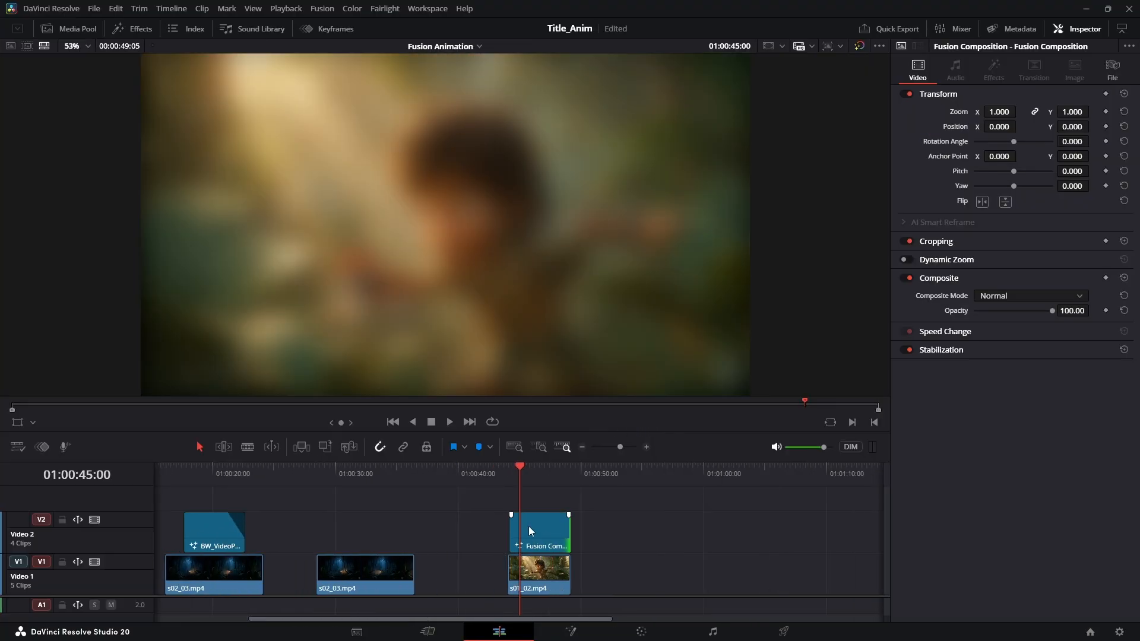
drag(529, 527, 408, 532)
click(347, 498)
key(ctrl+equal)
key(space)
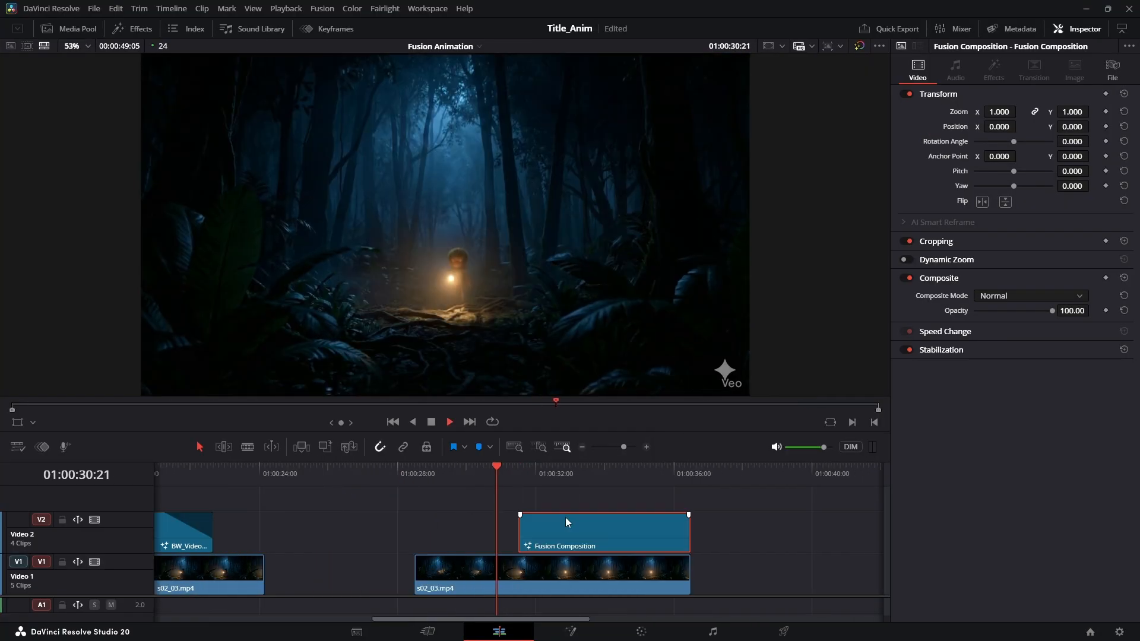
key(space)
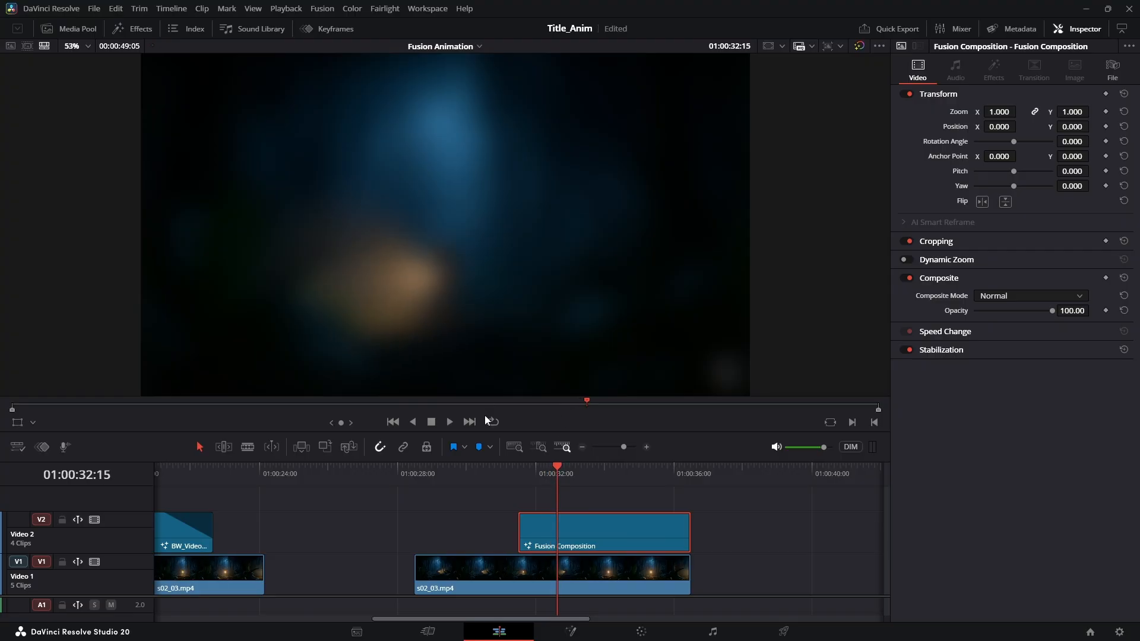
key(ctrl+s)
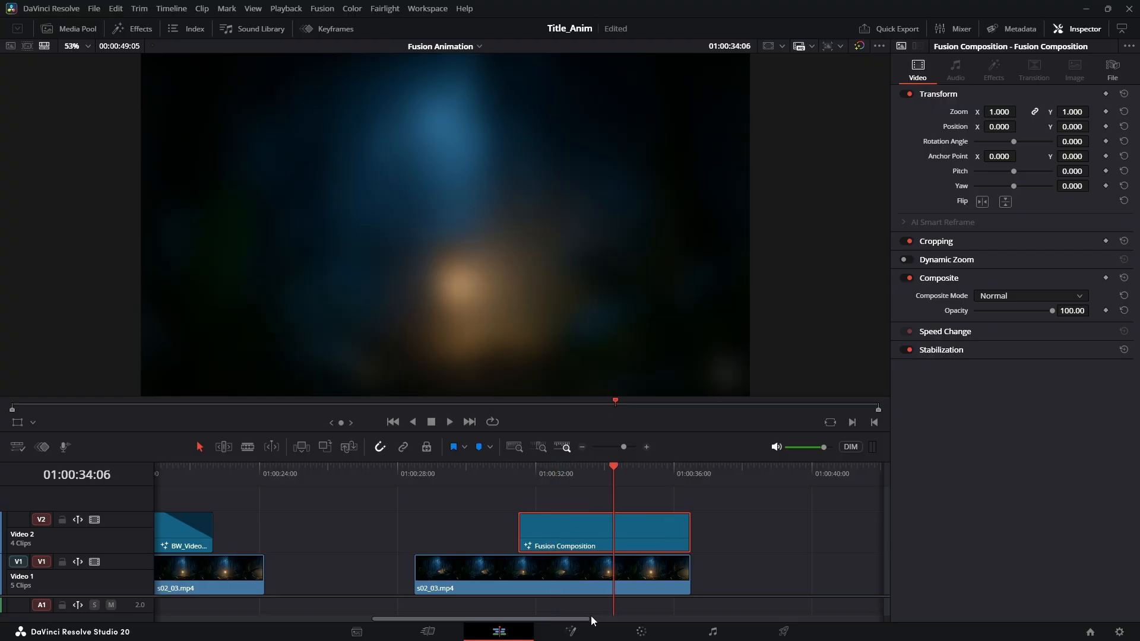
Reopen the composition on the Fusion page and keyframe Blur1's Blur Size at 0.0 on frame 0
click(573, 633)
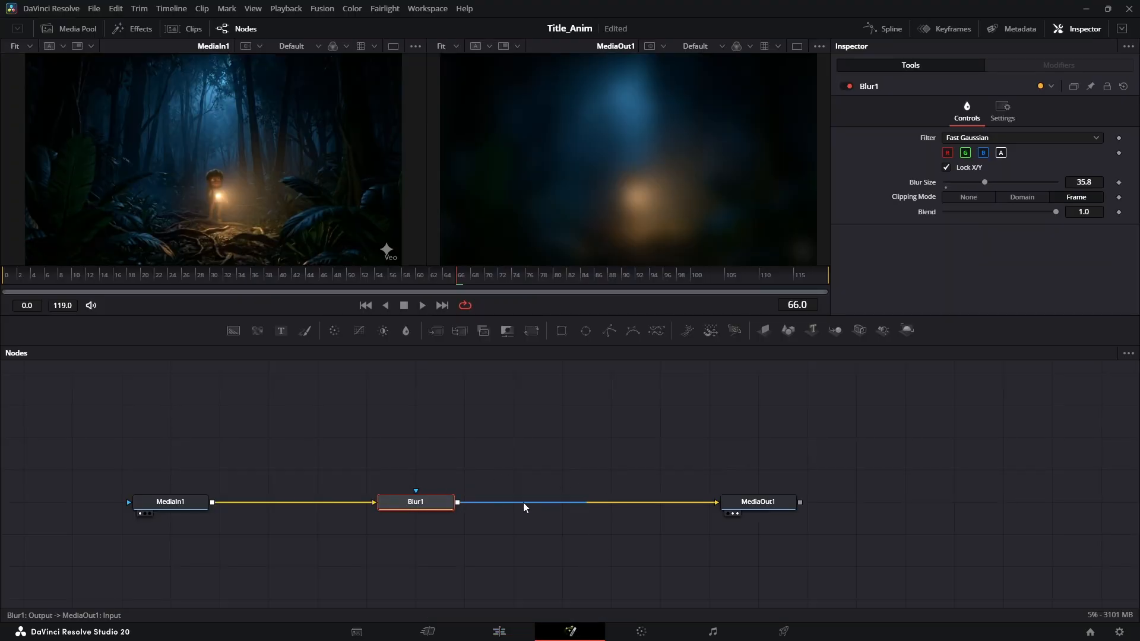
drag(985, 183, 756, 186)
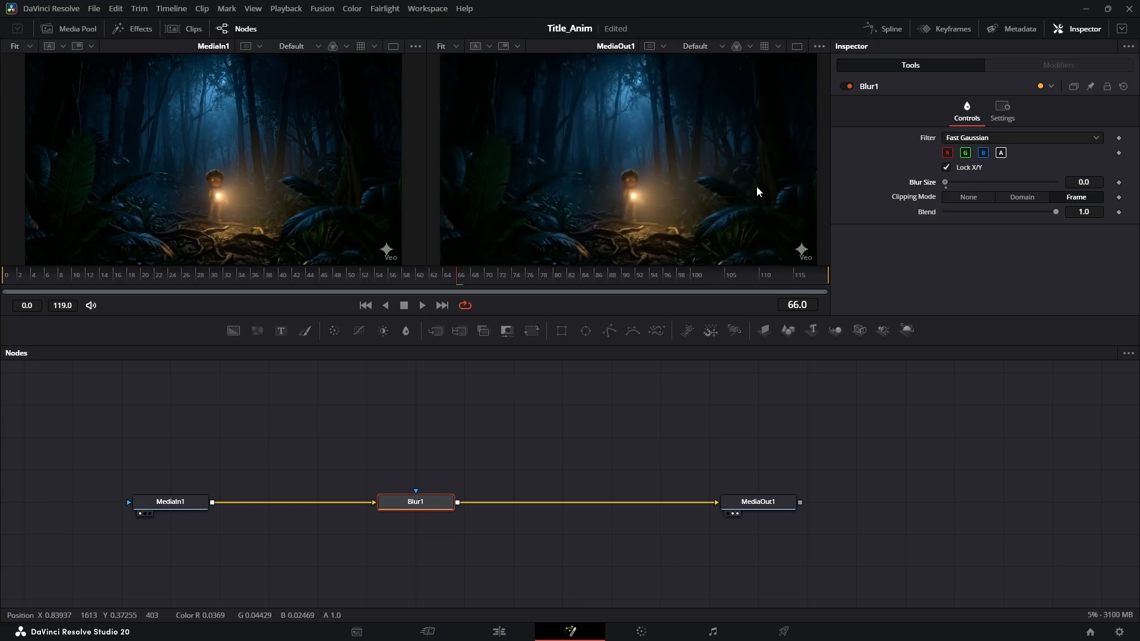
click(144, 278)
drag(144, 279, 3, 290)
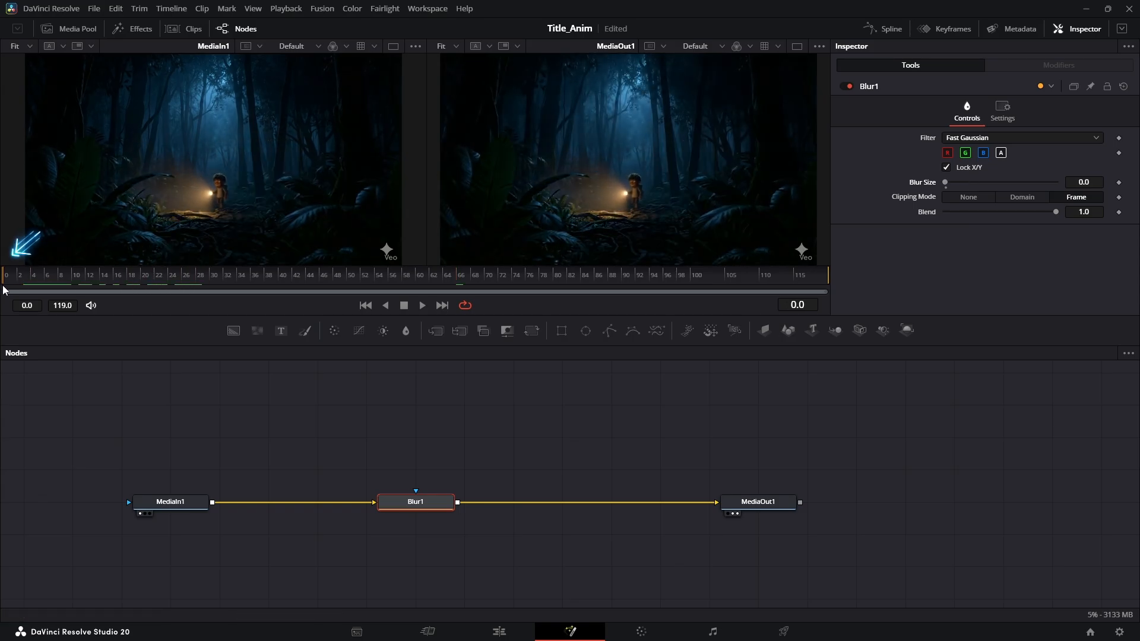
click(1119, 184)
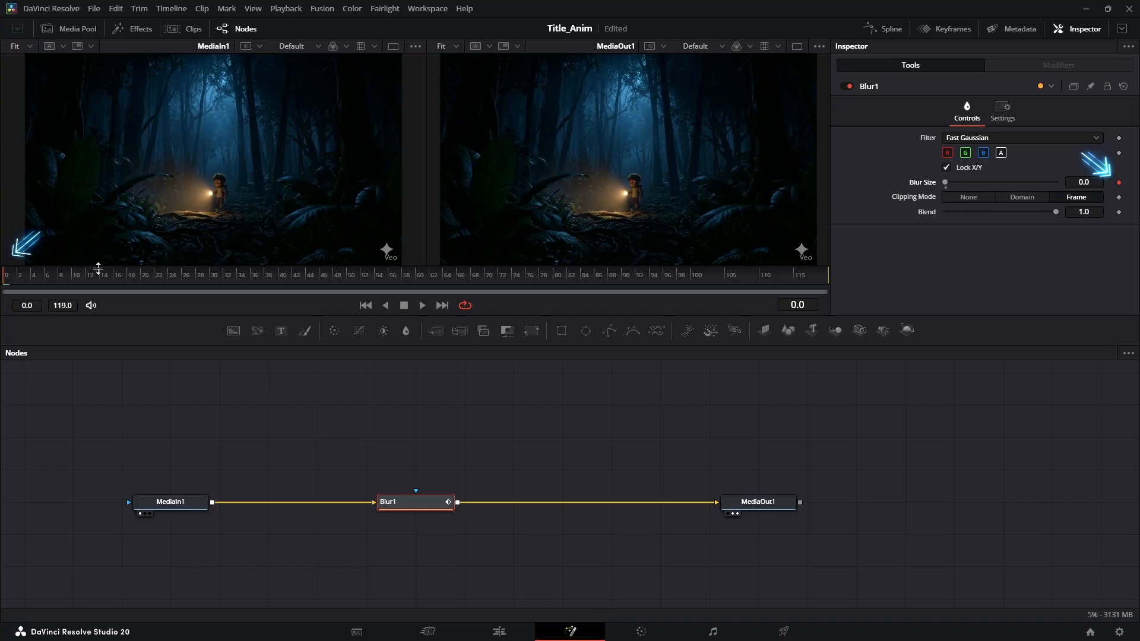
Set Blur1's Blur Size keyframe to 25.0 at frame 30
drag(63, 283, 210, 283)
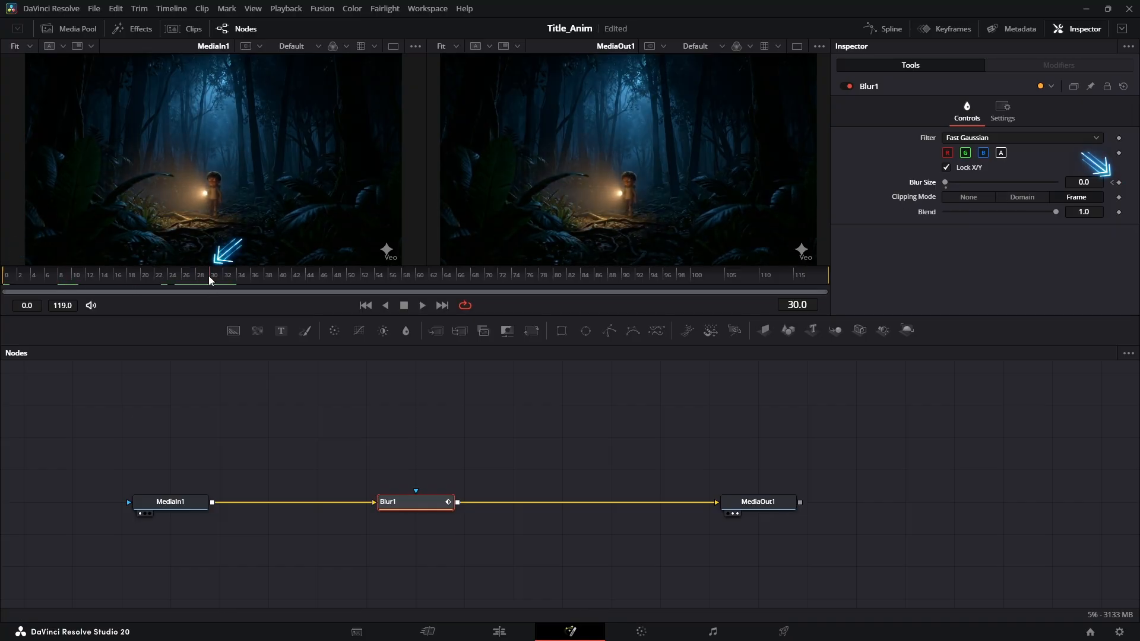
drag(946, 182, 987, 182)
click(1095, 180)
text(2)
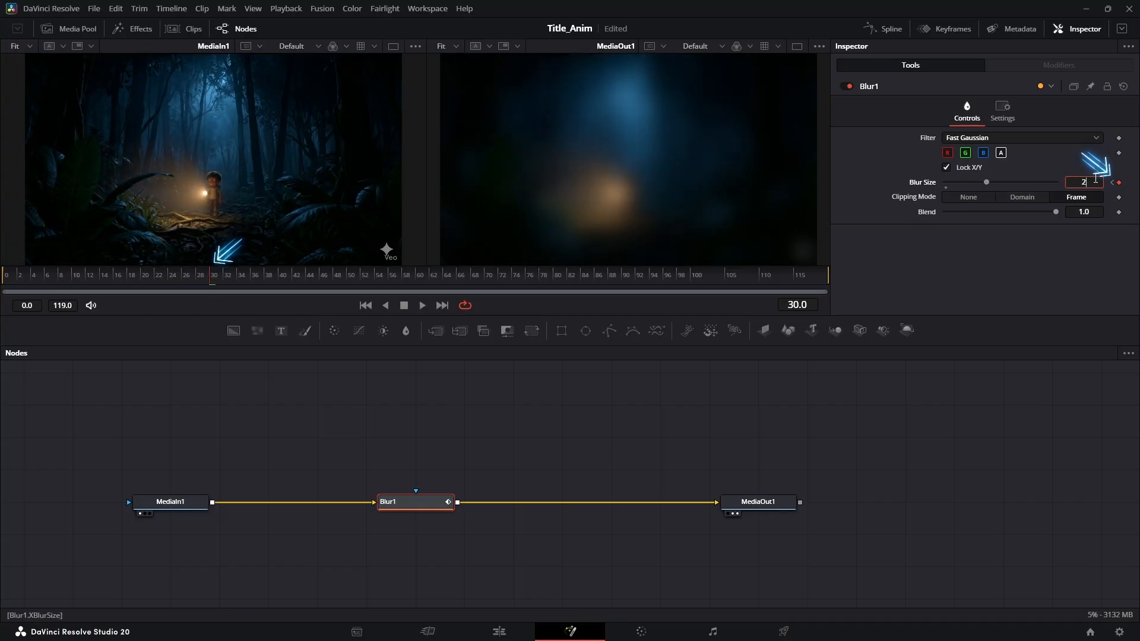
text(5)
key(Return)
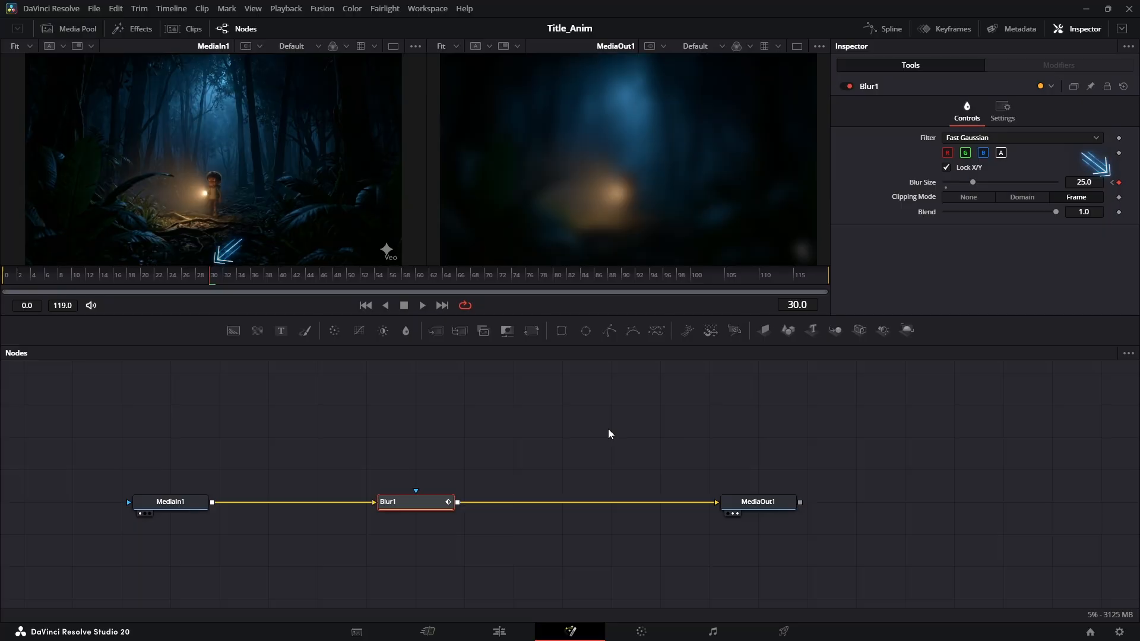
Return to the Edit page, move the Fusion Composition above the duplicated s01_02.mp4 clip, play it and align their starts
key(shift+4)
scroll(622, 555, down, 3)
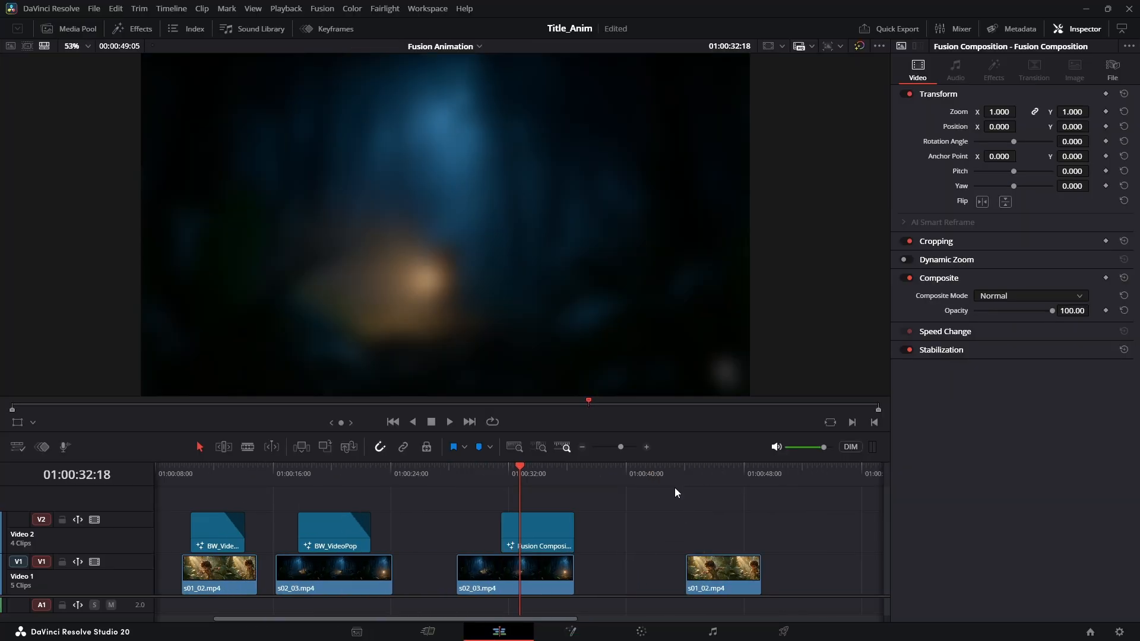
click(686, 479)
drag(563, 525, 729, 529)
key(ctrl+equal)
key(space)
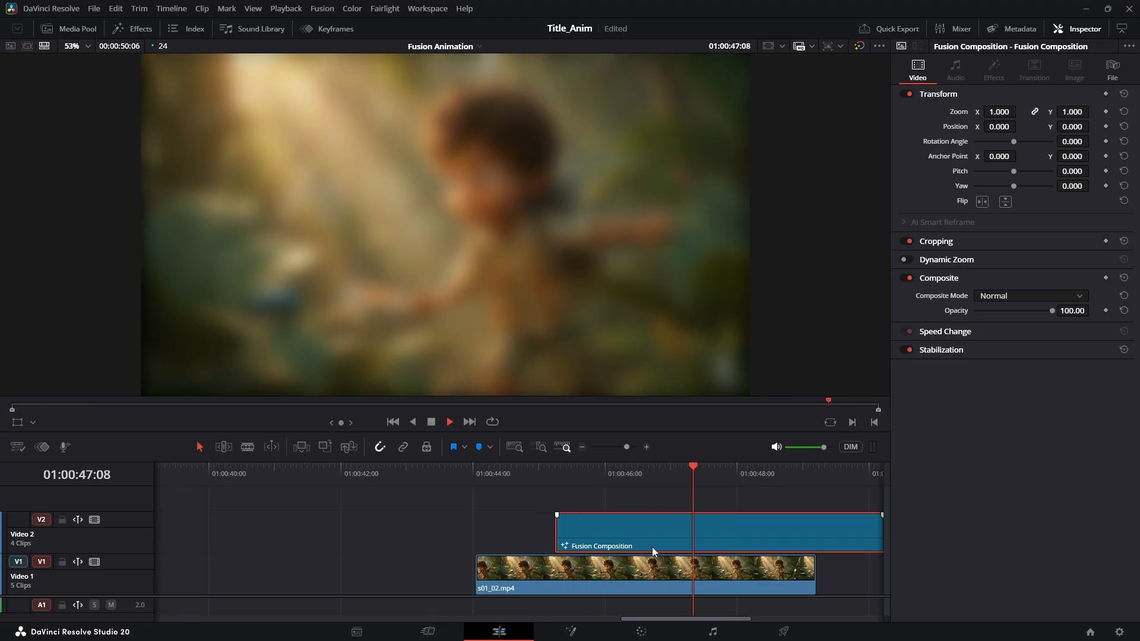
drag(652, 547, 573, 566)
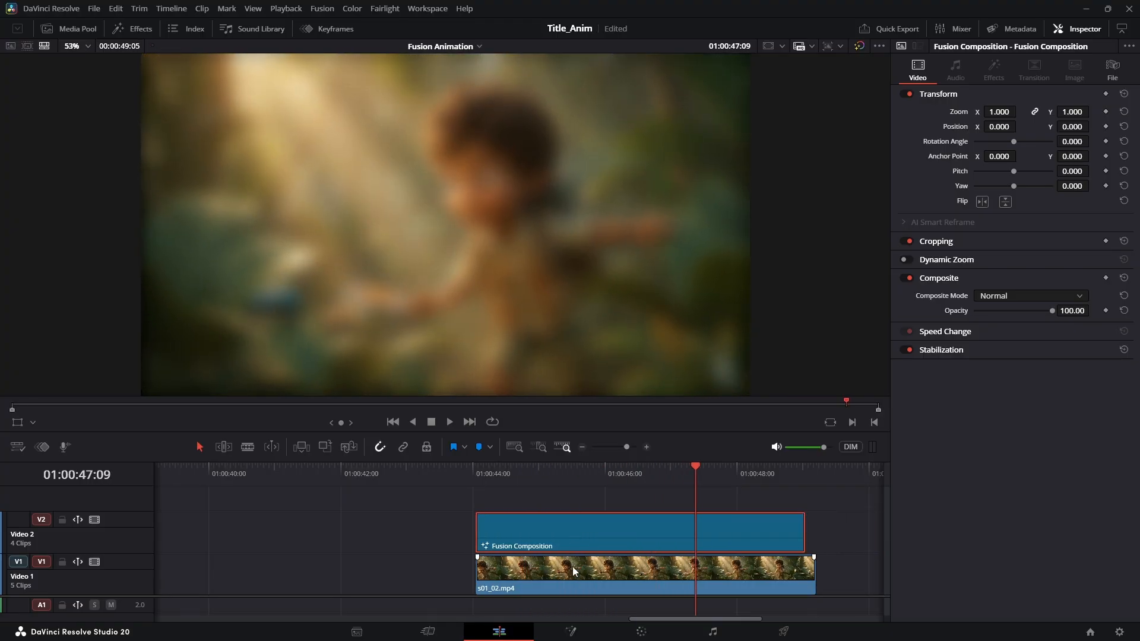
Reopen the composition on the Fusion page and insert a Color Corrector node between Blur1 and MediaOut1
click(573, 630)
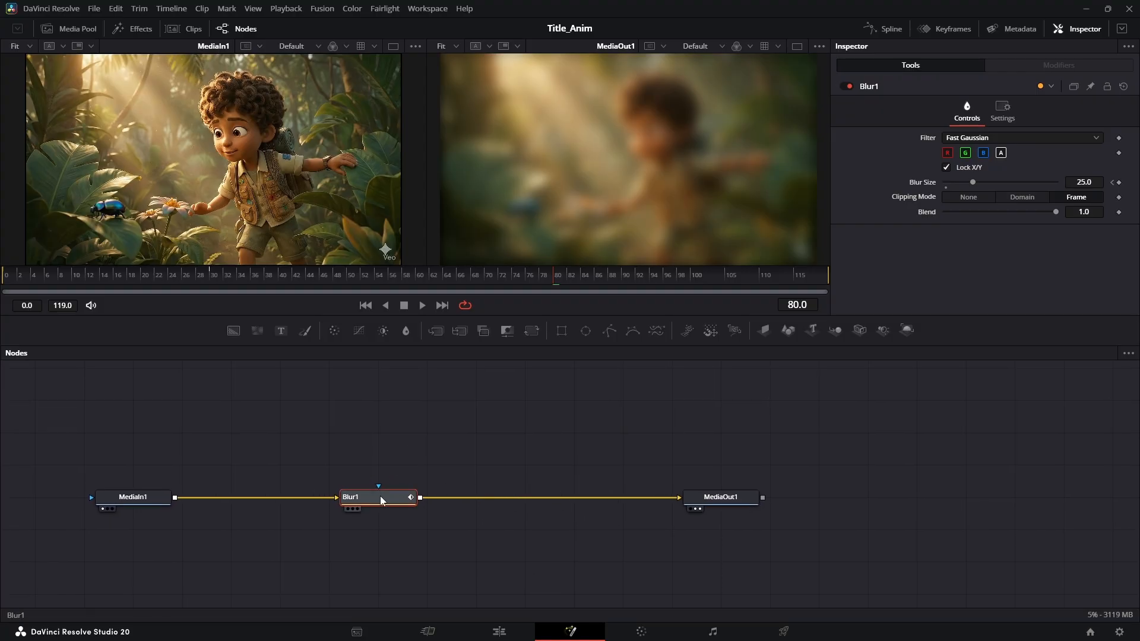
key(shift+space)
text(col)
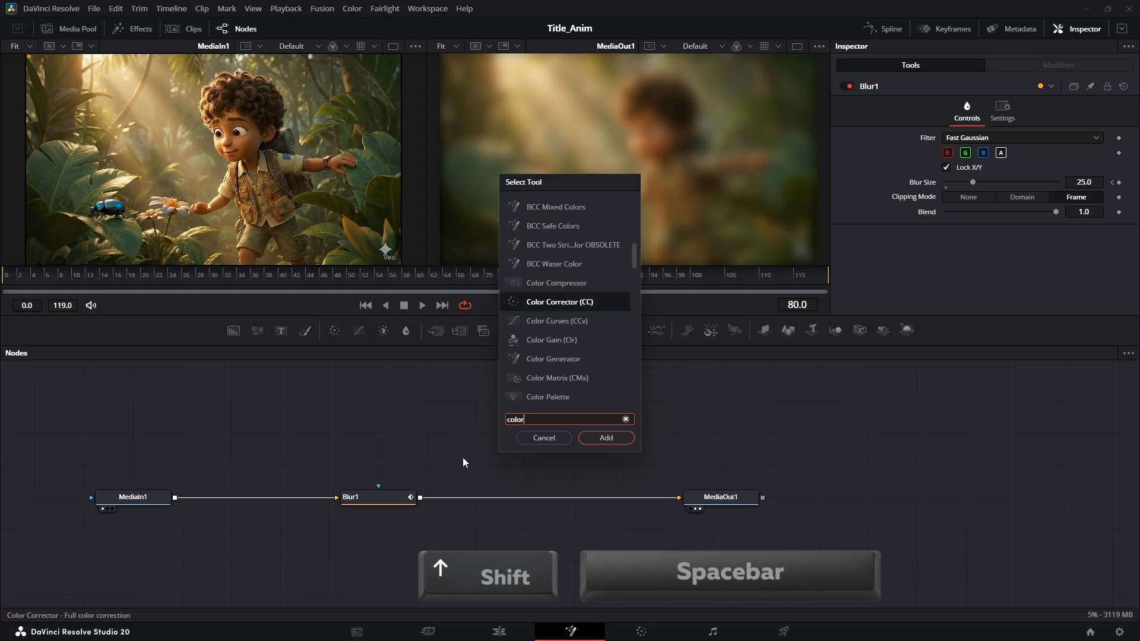
text(or)
key(Return)
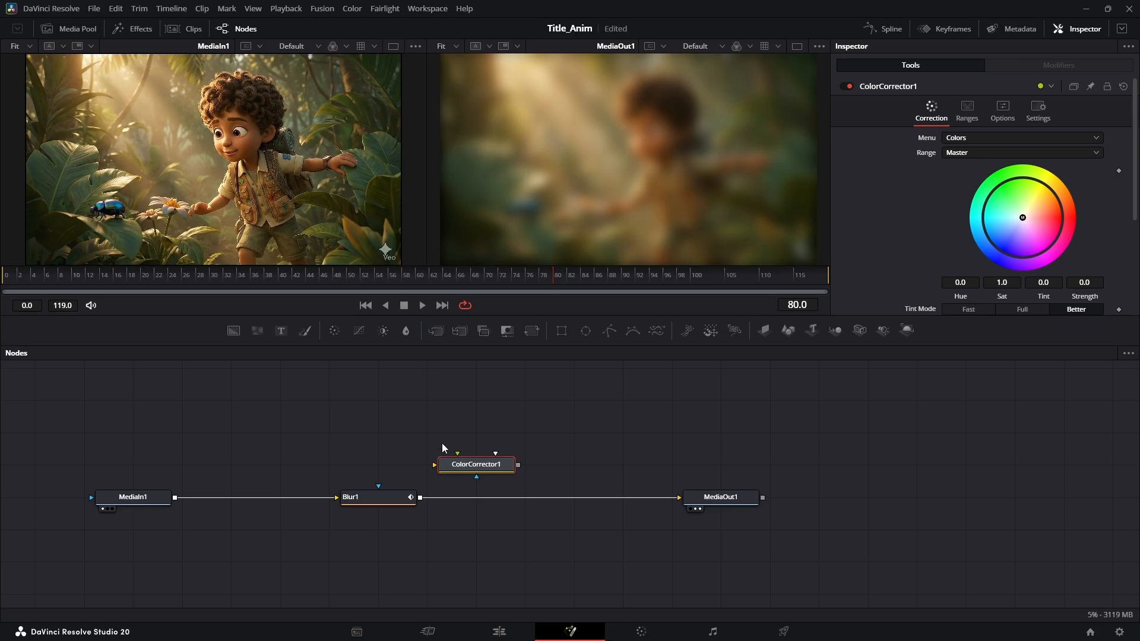
drag(505, 466, 554, 499)
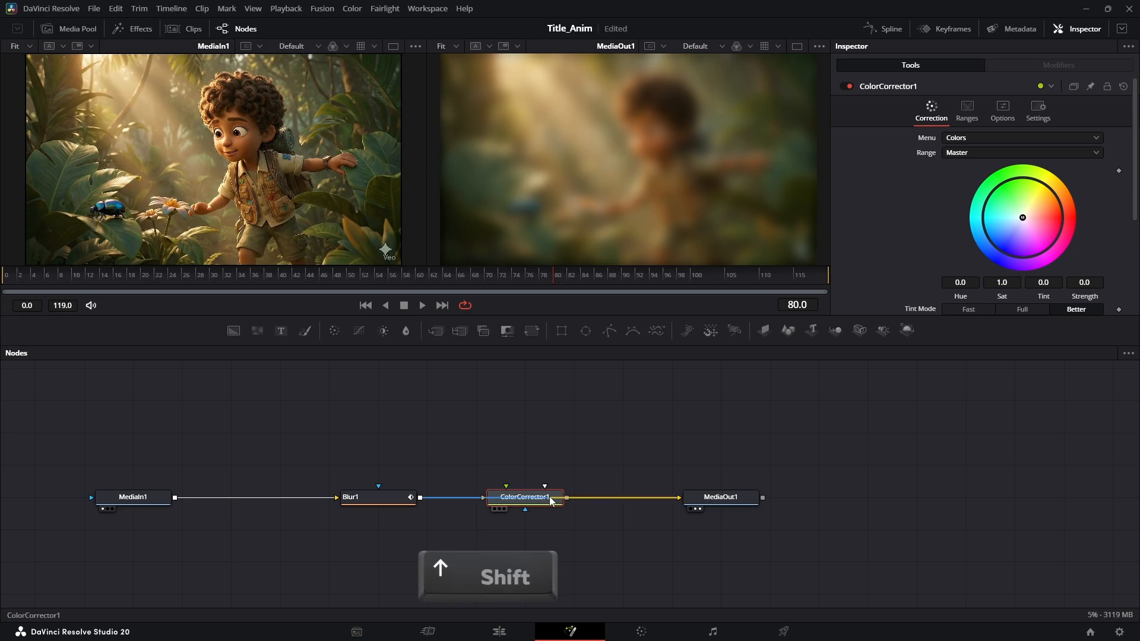
drag(551, 500, 550, 502)
Keyframe ColorCorrector1's Saturation at 1.0 on frame 0 and at 0.0 on frame 30
scroll(915, 197, down, 4)
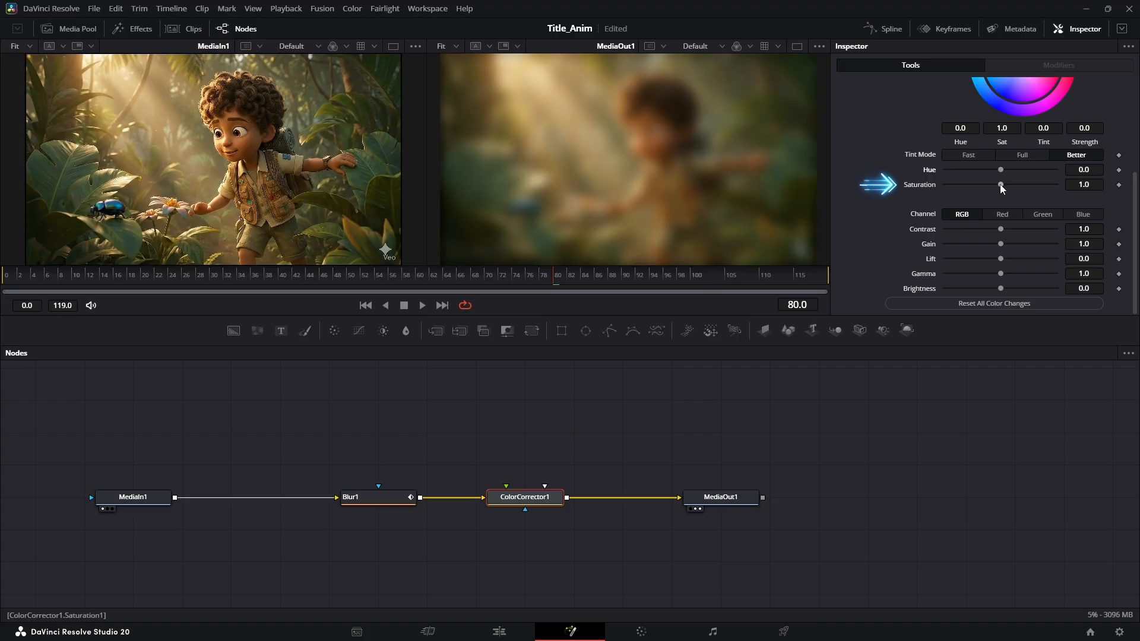
drag(1001, 188, 882, 190)
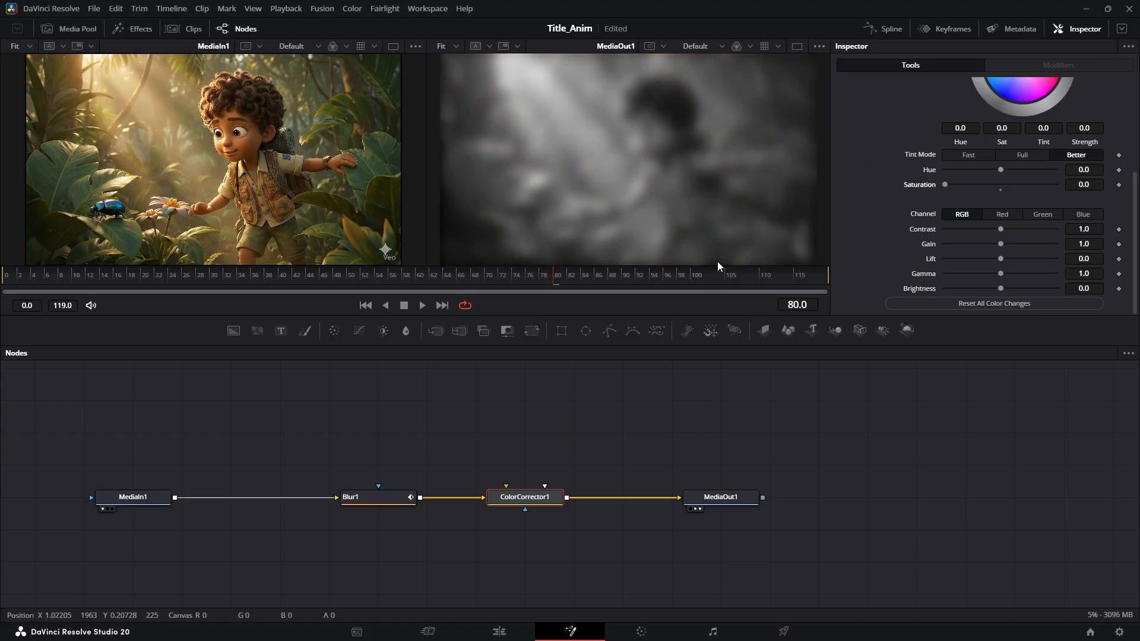
drag(39, 278, 5, 282)
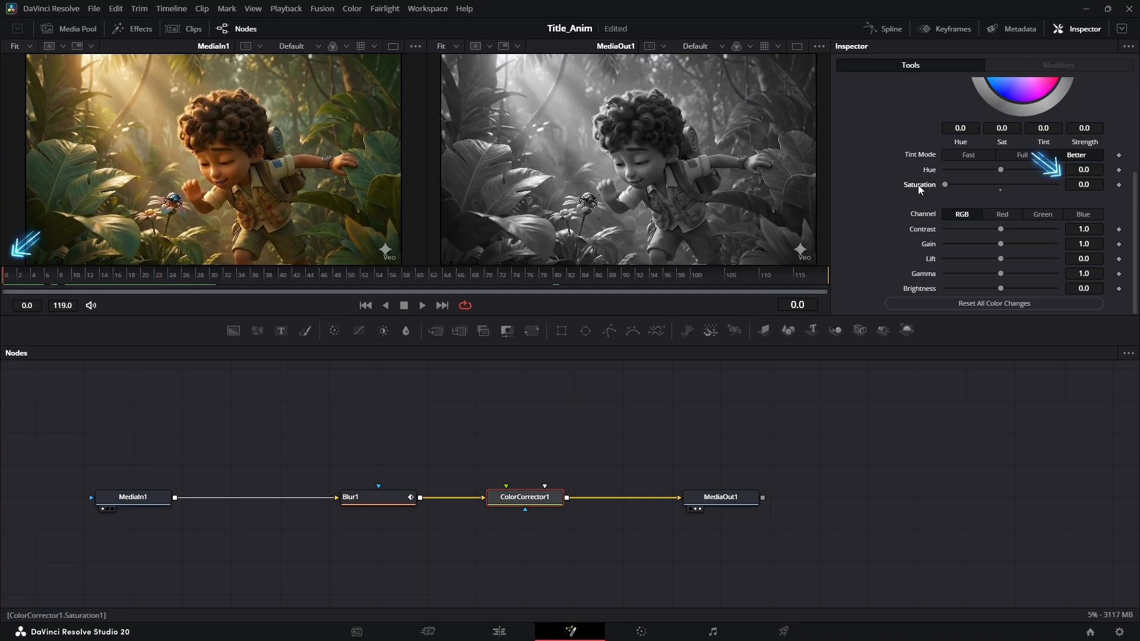
click(1000, 185)
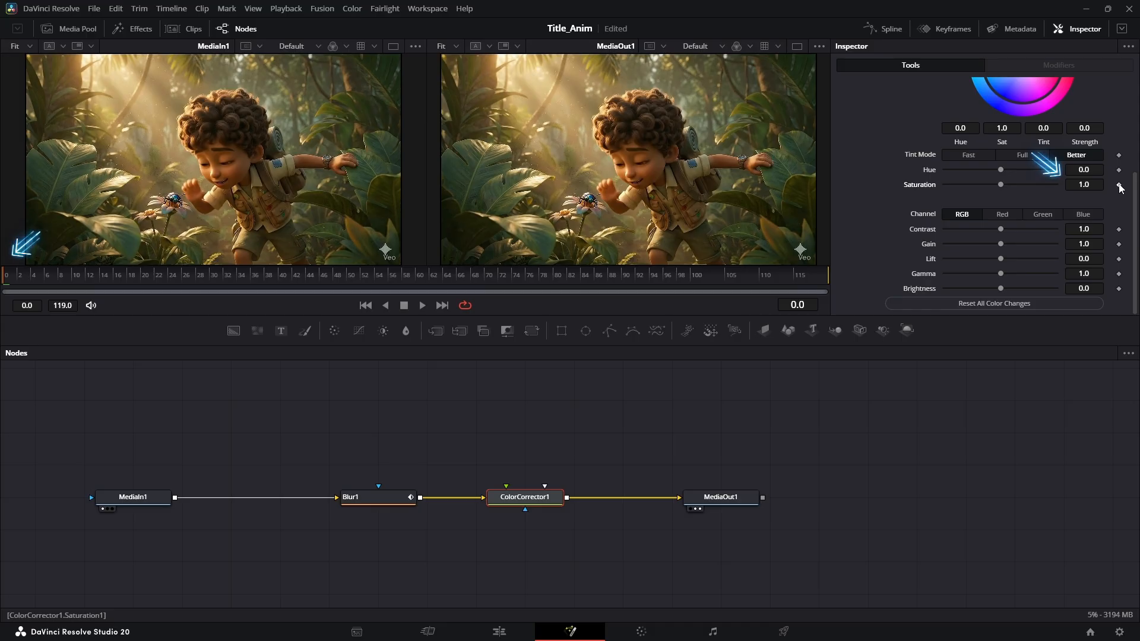
drag(174, 283, 203, 293)
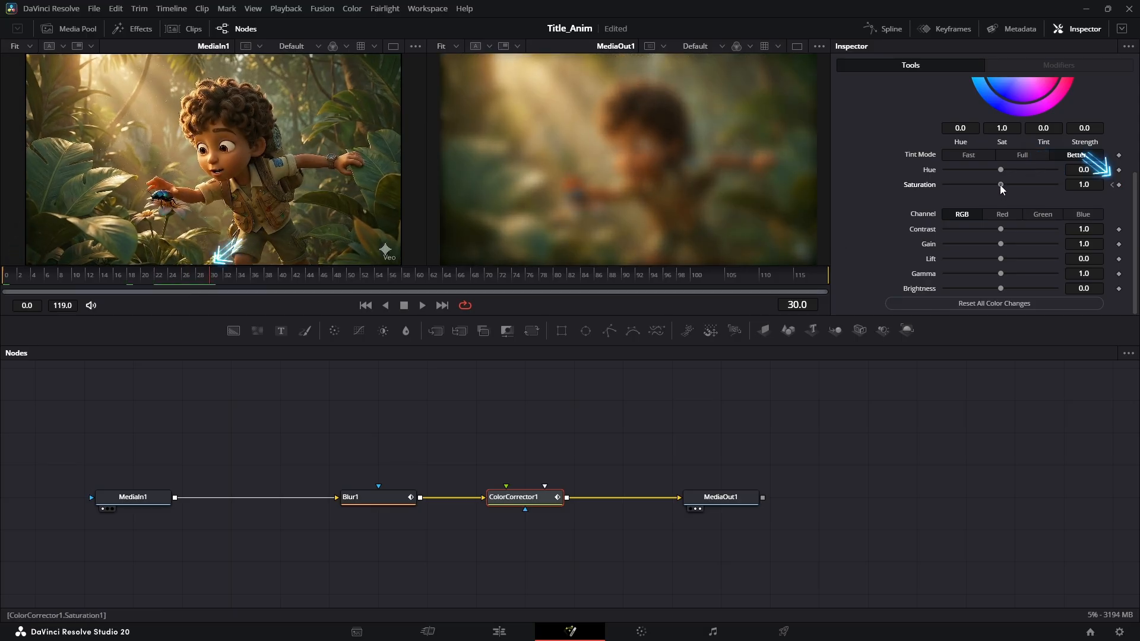
drag(1000, 184, 944, 185)
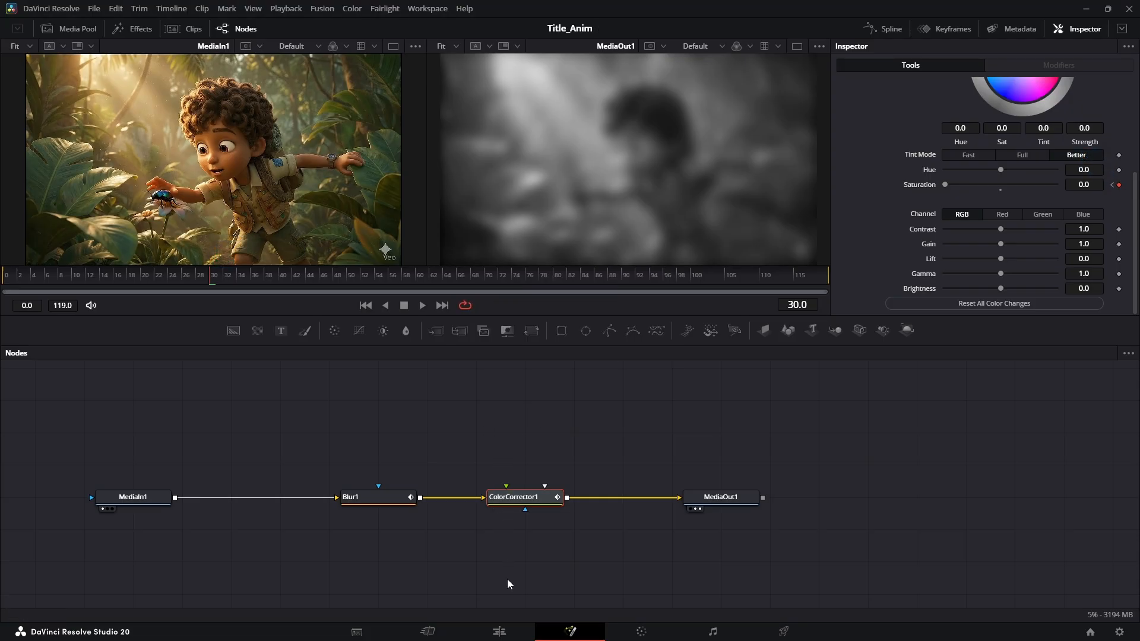
Return to the Edit page, shift the Fusion Composition to start at about 01:00:45:14 and play from 01:00:44:22
click(502, 632)
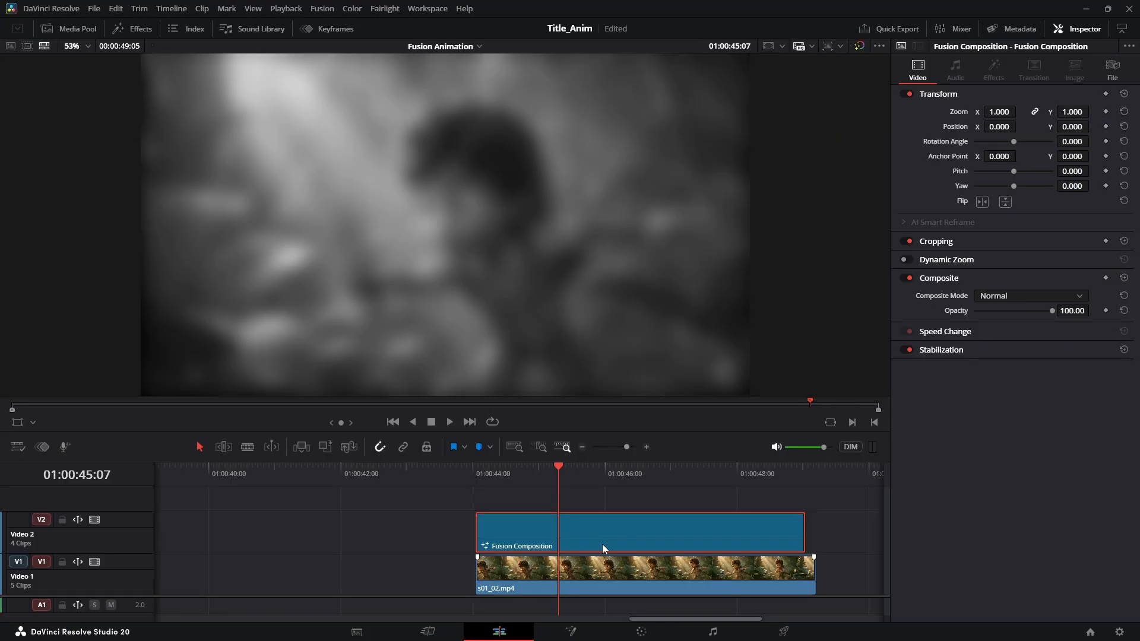
scroll(603, 544, down, 5)
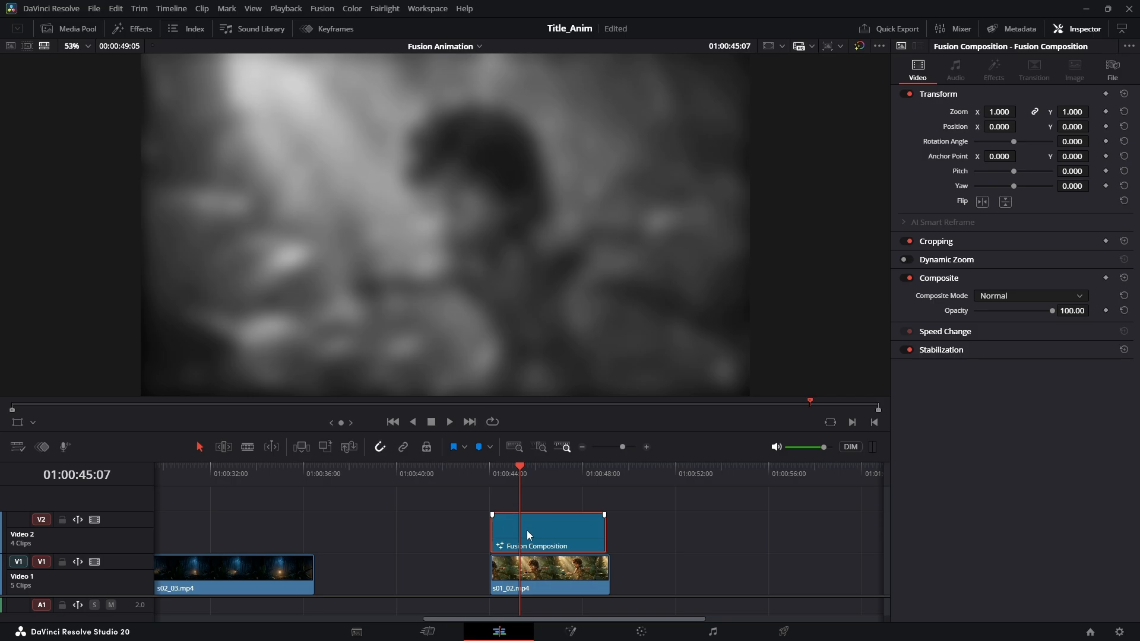
scroll(526, 529, up, 2)
key(space)
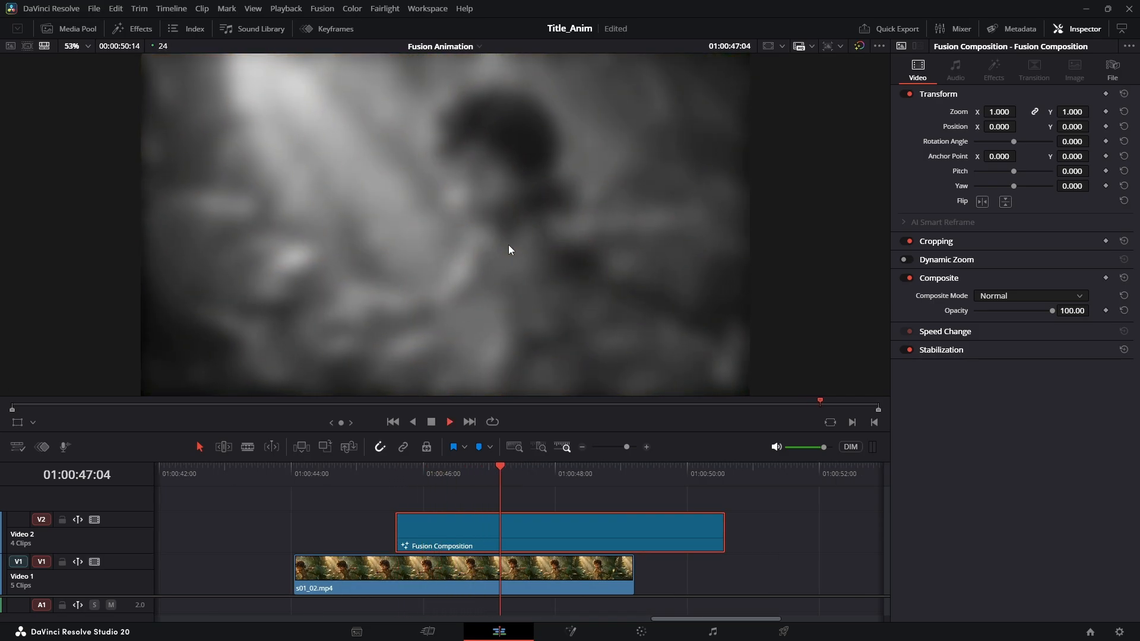
key(space)
click(351, 475)
click(429, 503)
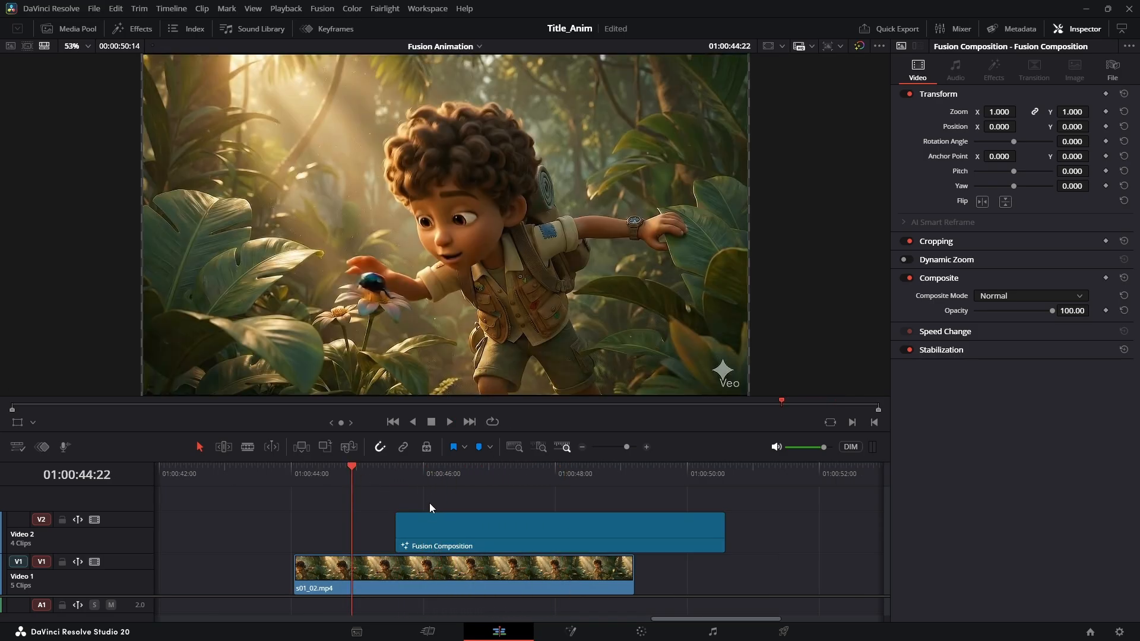
key(space)
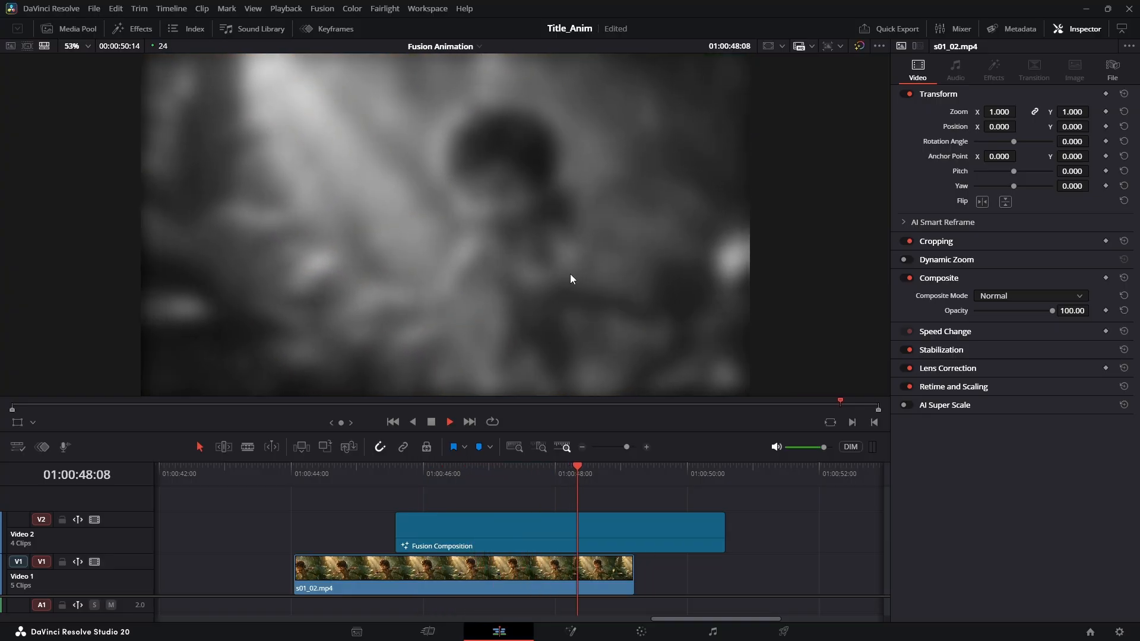
key(space)
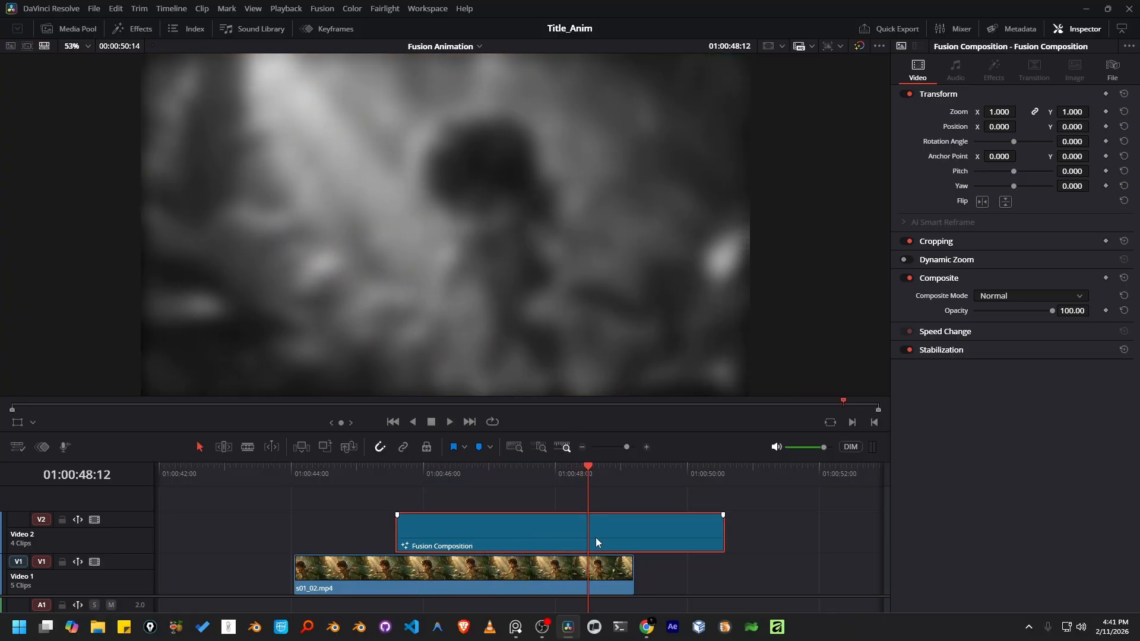
Reopen the composition on the Fusion page and shift MediaIn1, Blur1 and ColorCorrector1 away from MediaOut1 to free space between the nodes
click(571, 631)
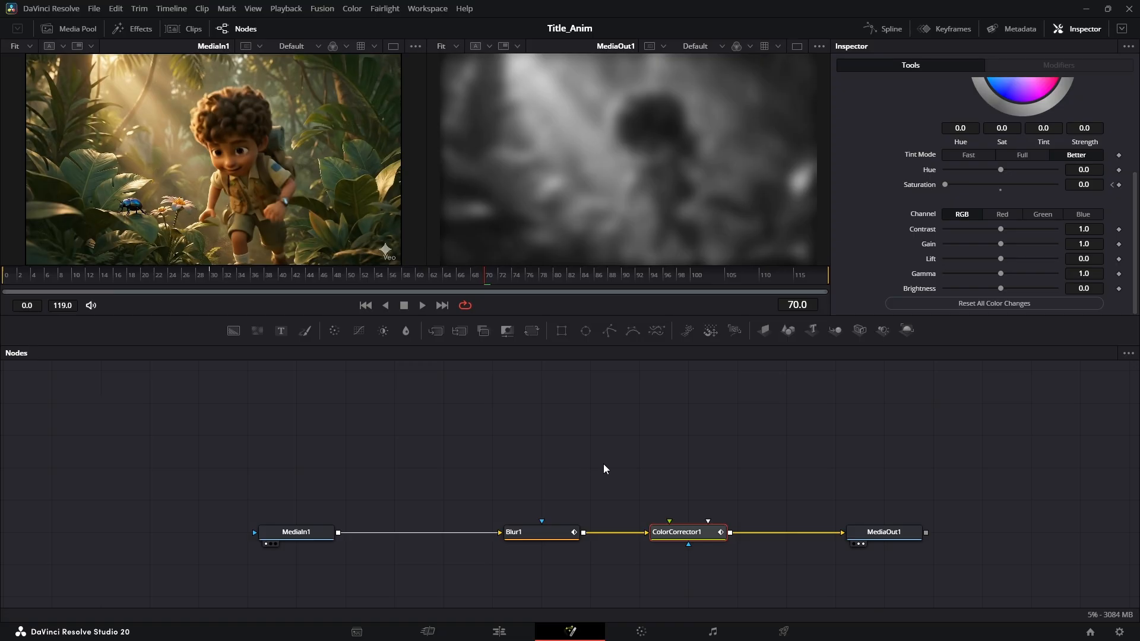
drag(537, 466, 683, 596)
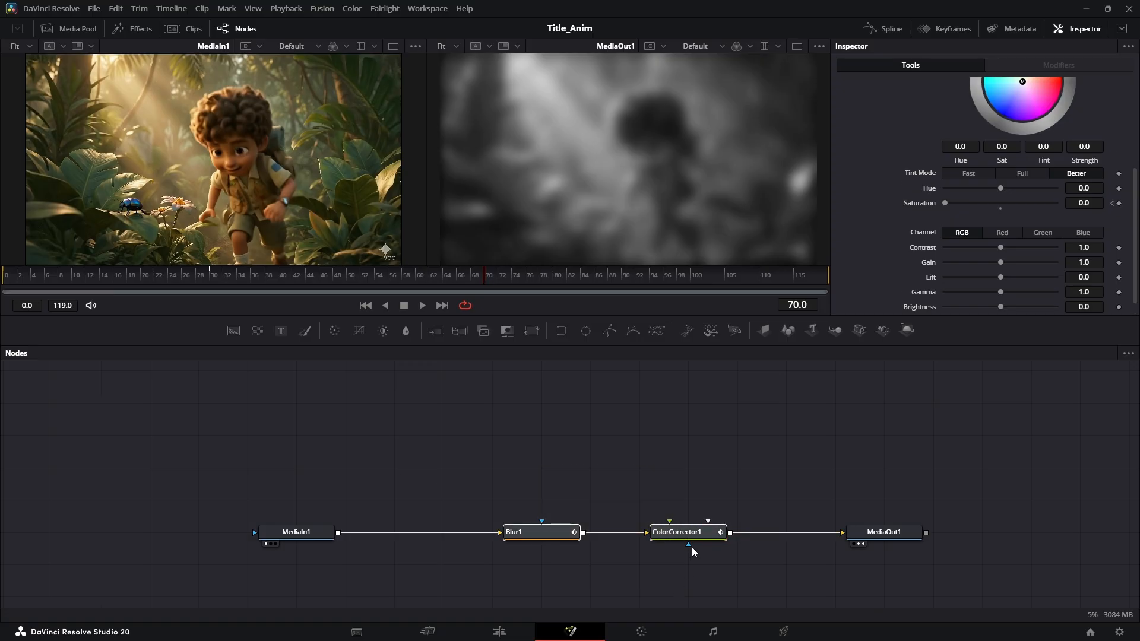
drag(671, 536, 525, 537)
drag(300, 532, 251, 533)
click(285, 513)
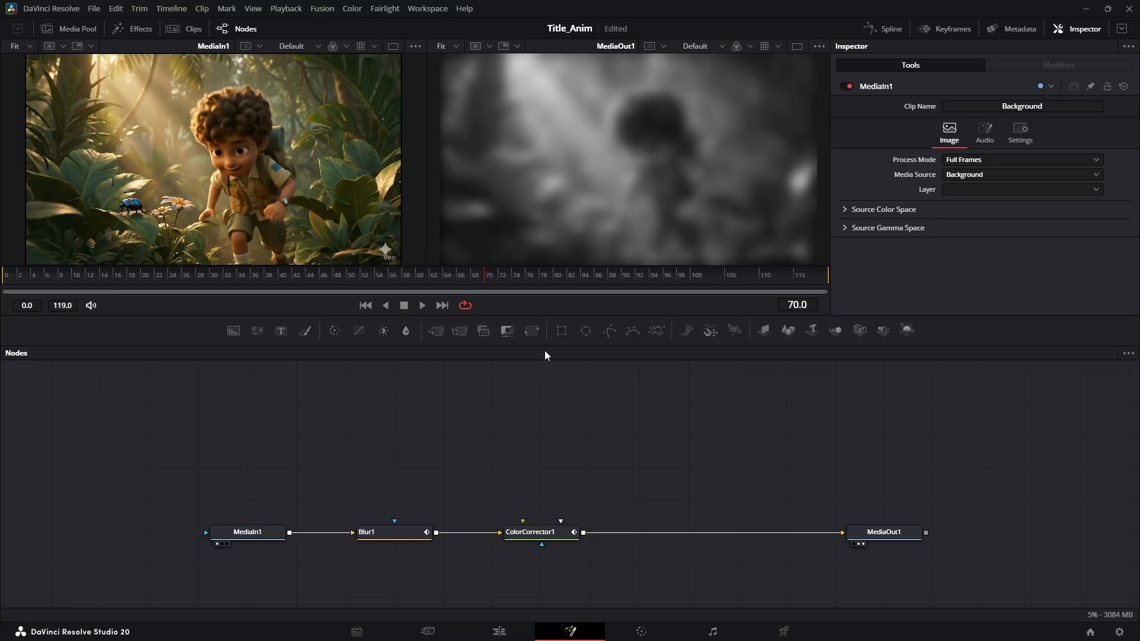
Add a Transform node fed by MediaIn1, show it in the second viewer and set its Size to 0.903
click(532, 331)
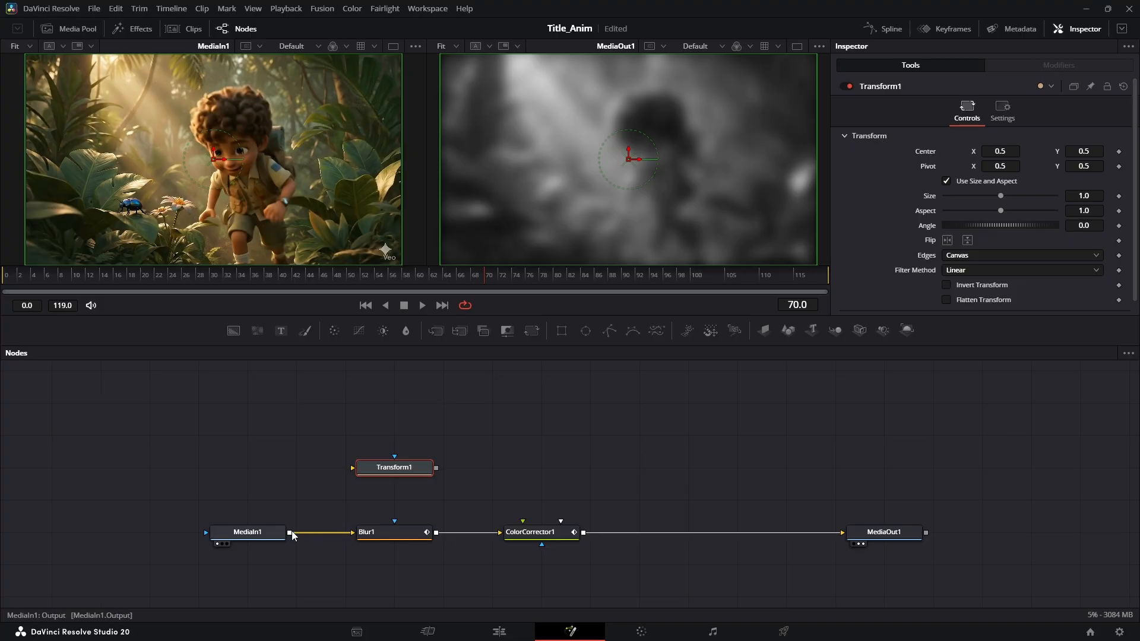
drag(290, 532, 393, 474)
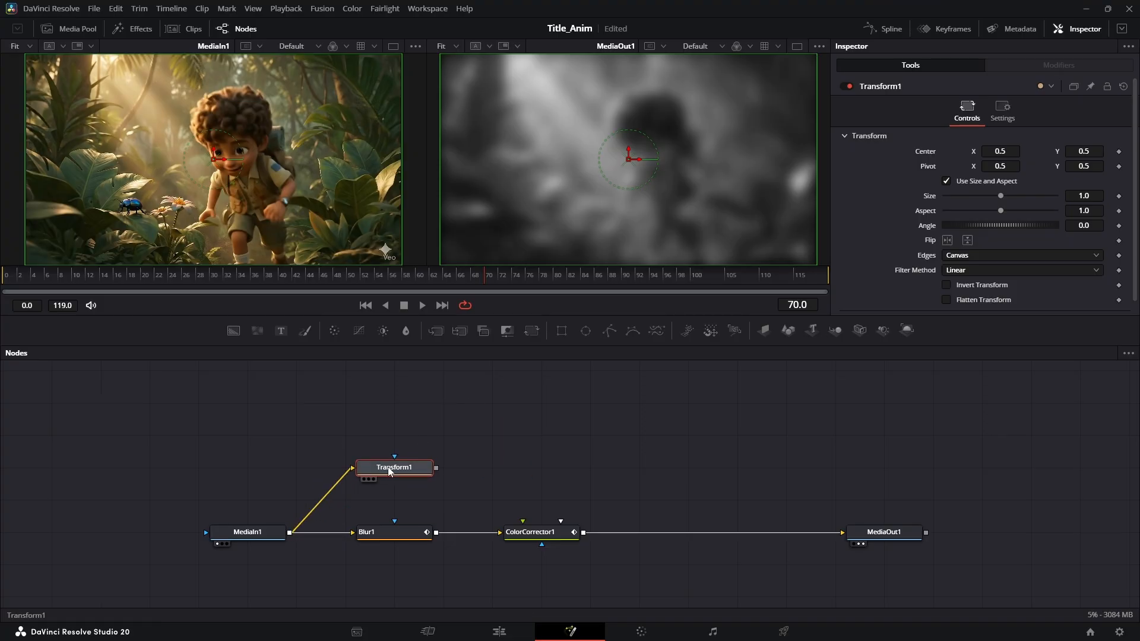
key(2)
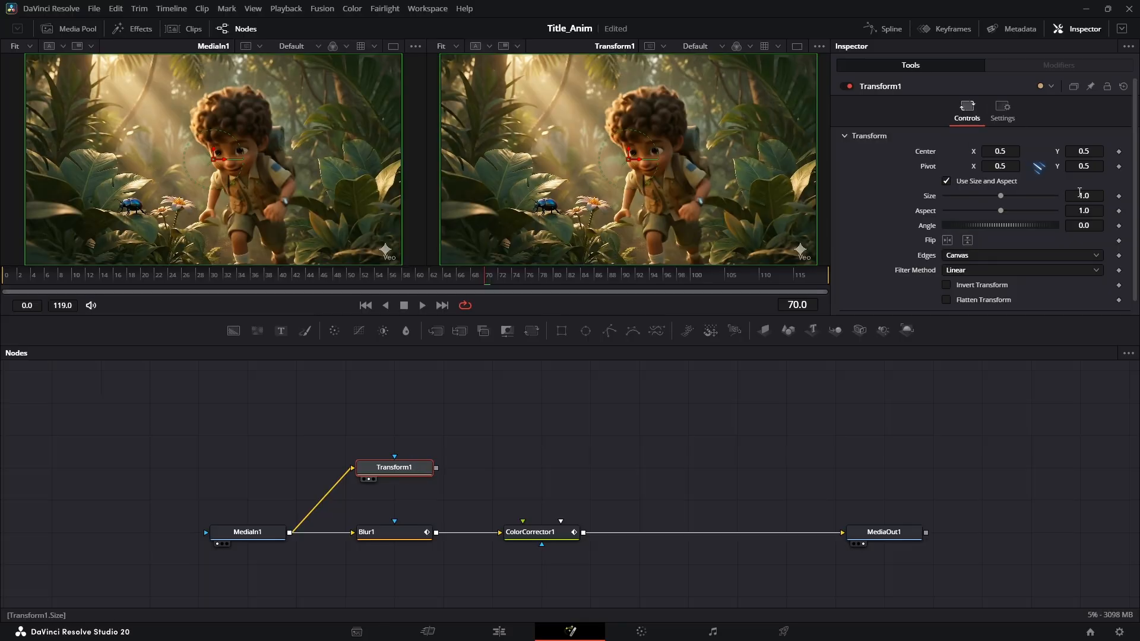
drag(1001, 196, 995, 196)
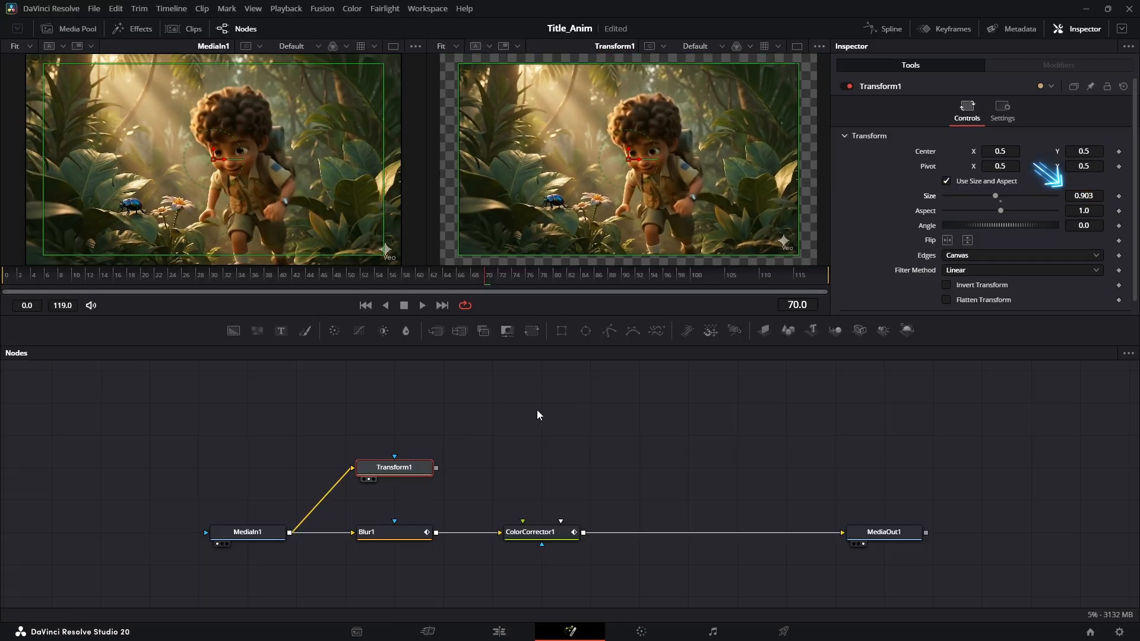
Return to the Edit page and play the timeline from about 01:00:44:22 to check the composition's output
key(shift+4)
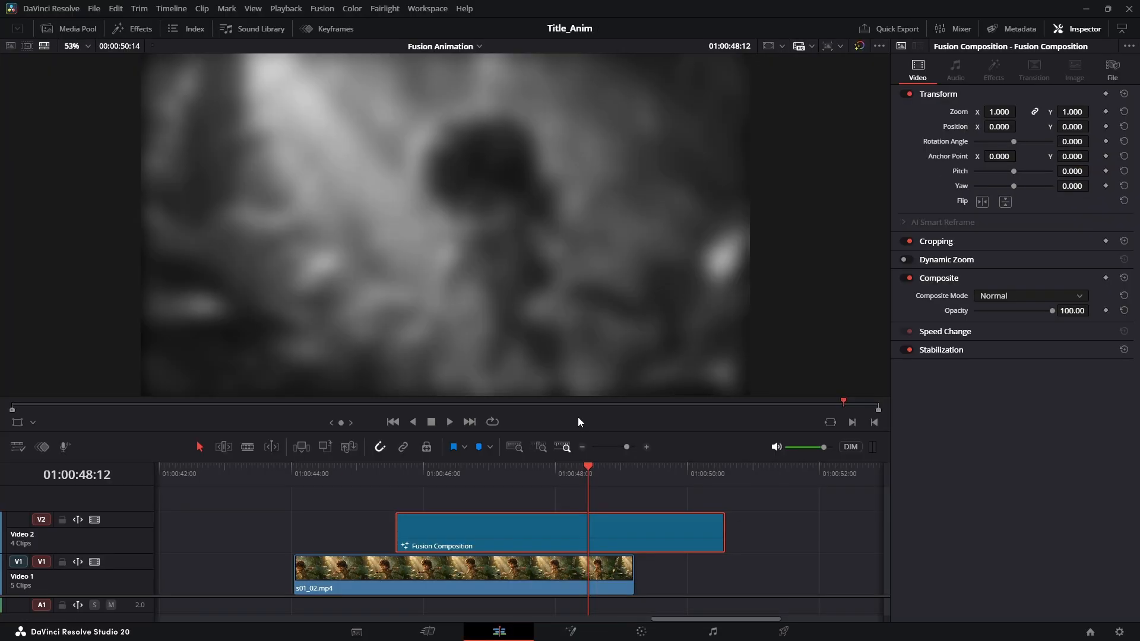
click(365, 494)
key(space)
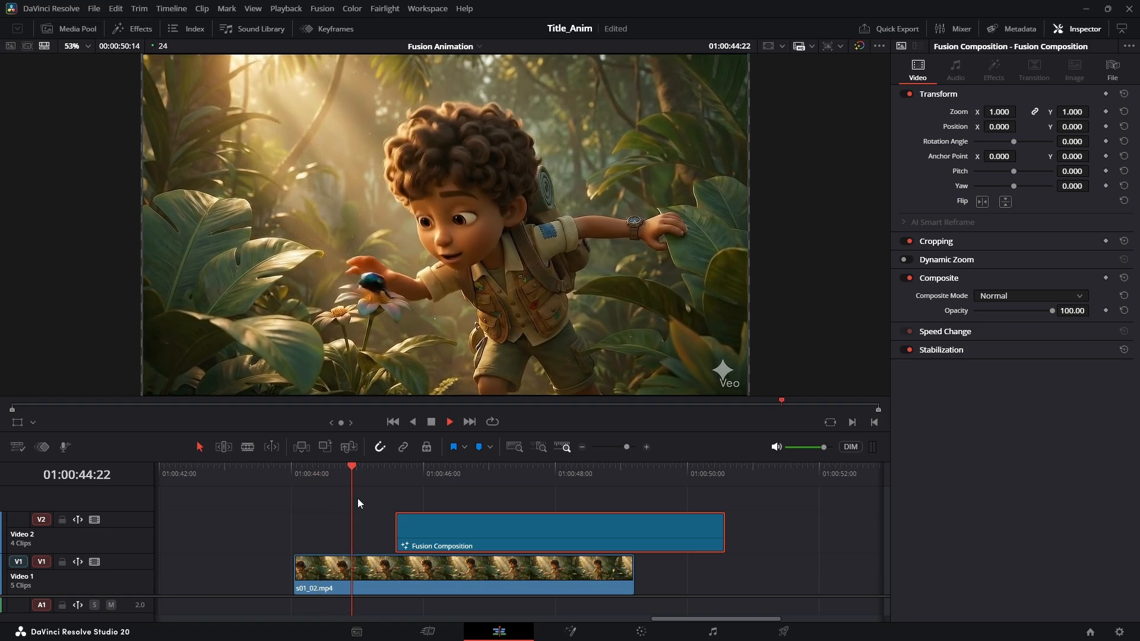
key(space)
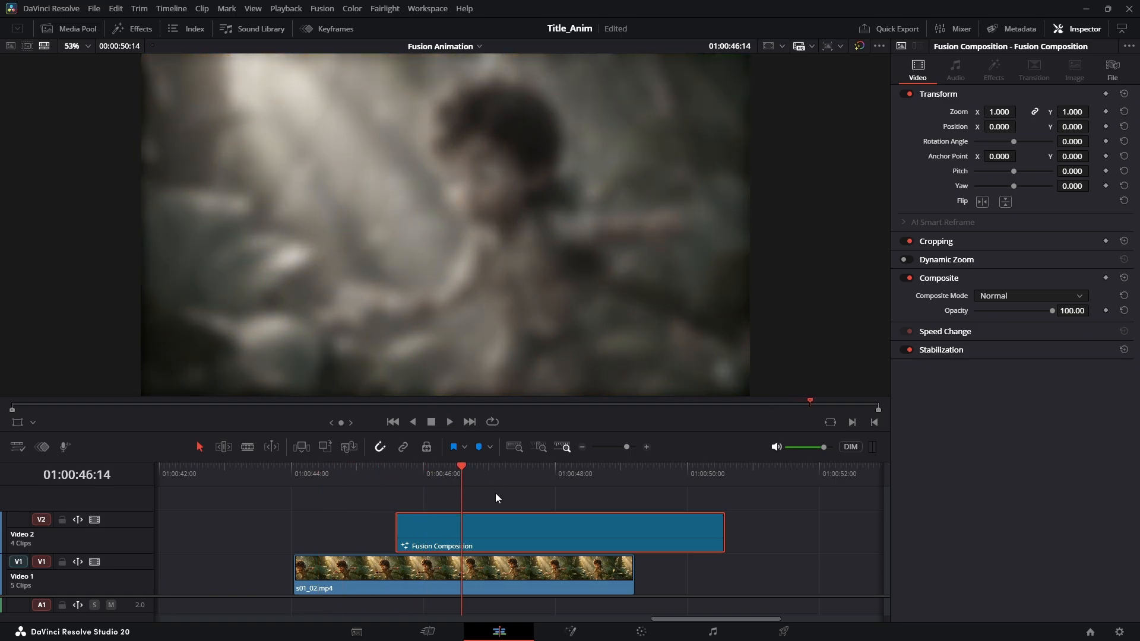
Back on the Fusion page, raise Transform1 and insert a Merge node between ColorCorrector1 and MediaOut1
click(572, 631)
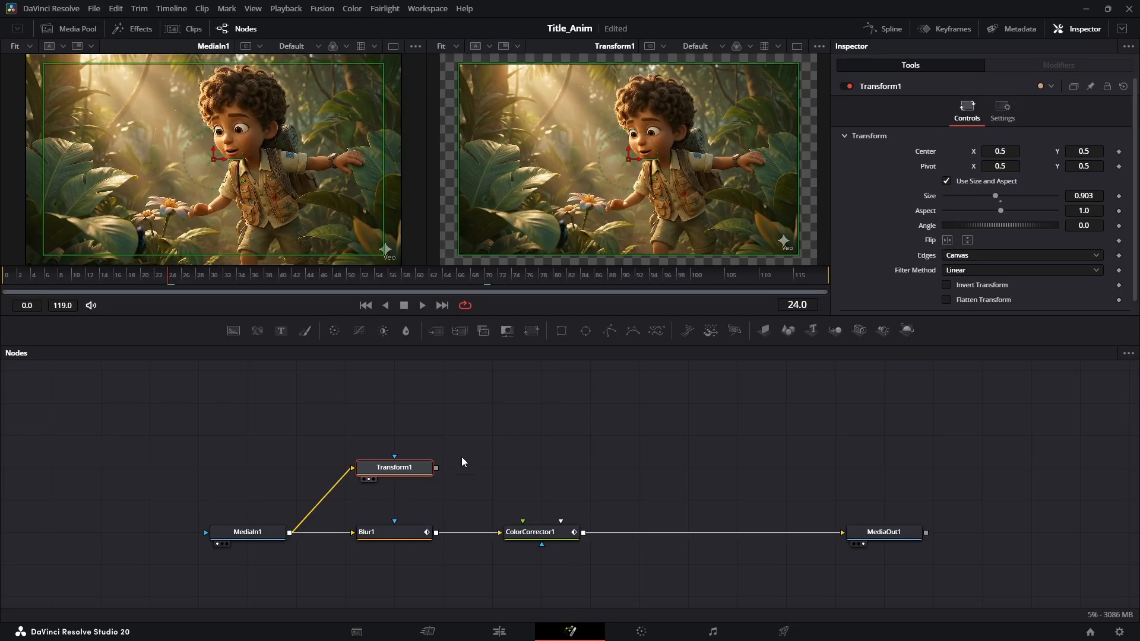
drag(399, 469, 399, 437)
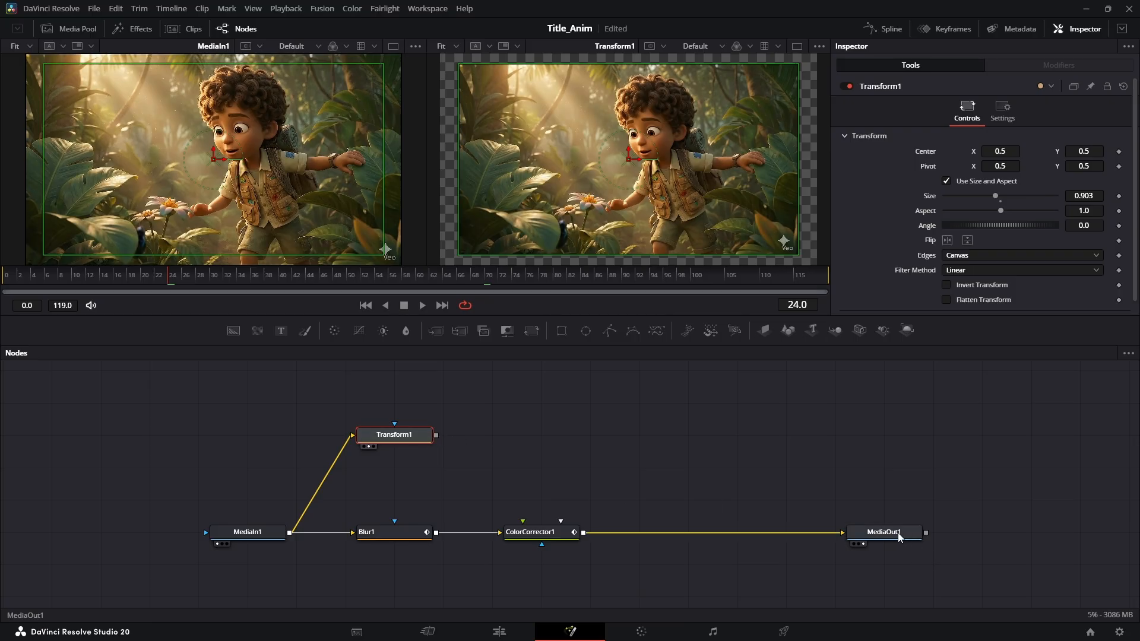
key(shift+space)
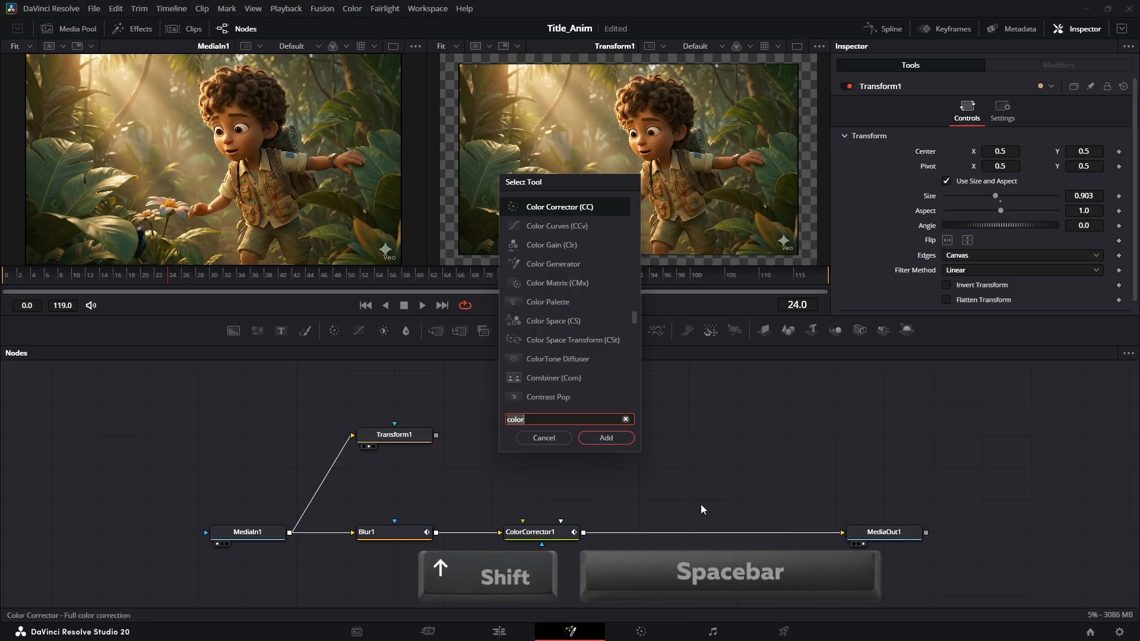
text(merge)
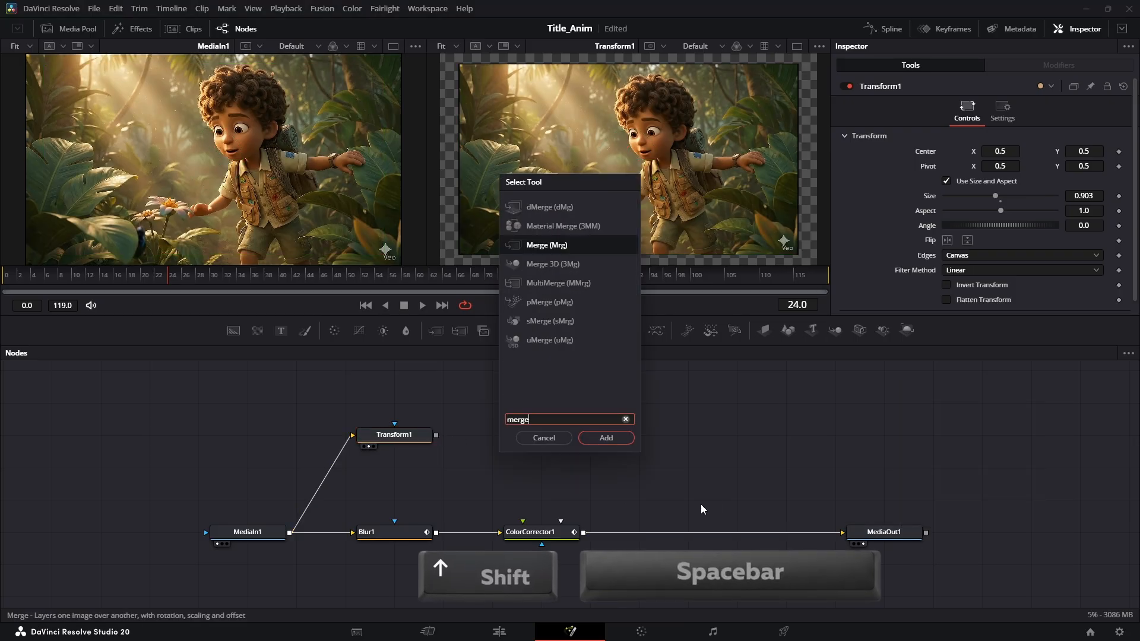
click(617, 439)
drag(690, 515, 689, 548)
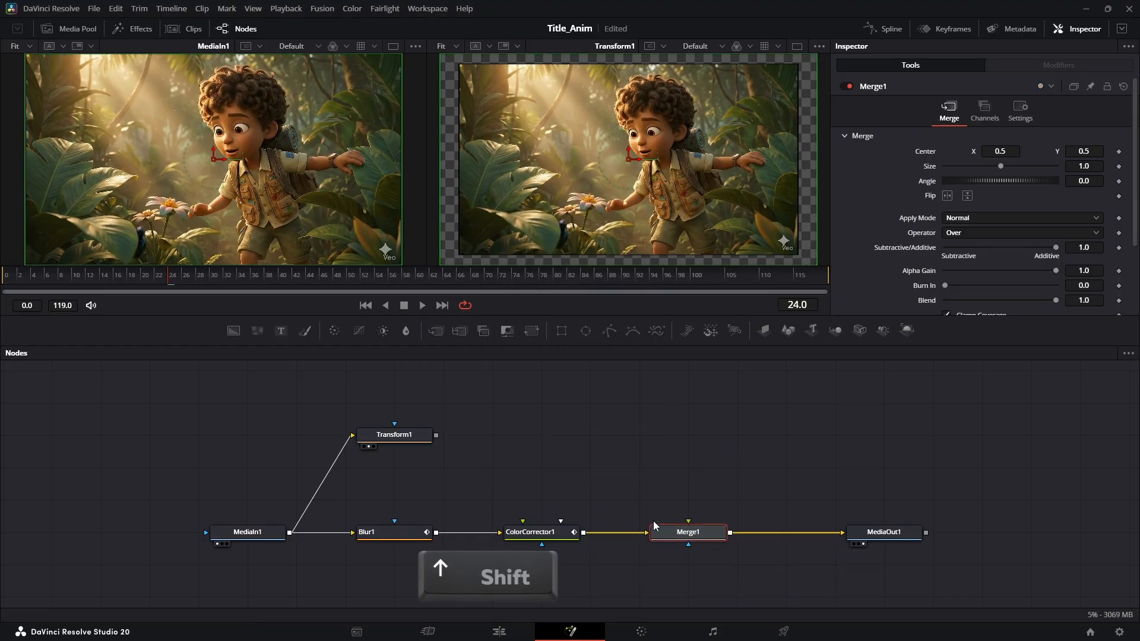
Connect Transform1 to Merge1's Foreground input and show Merge1 in the second viewer
drag(437, 436, 674, 538)
key(alt)
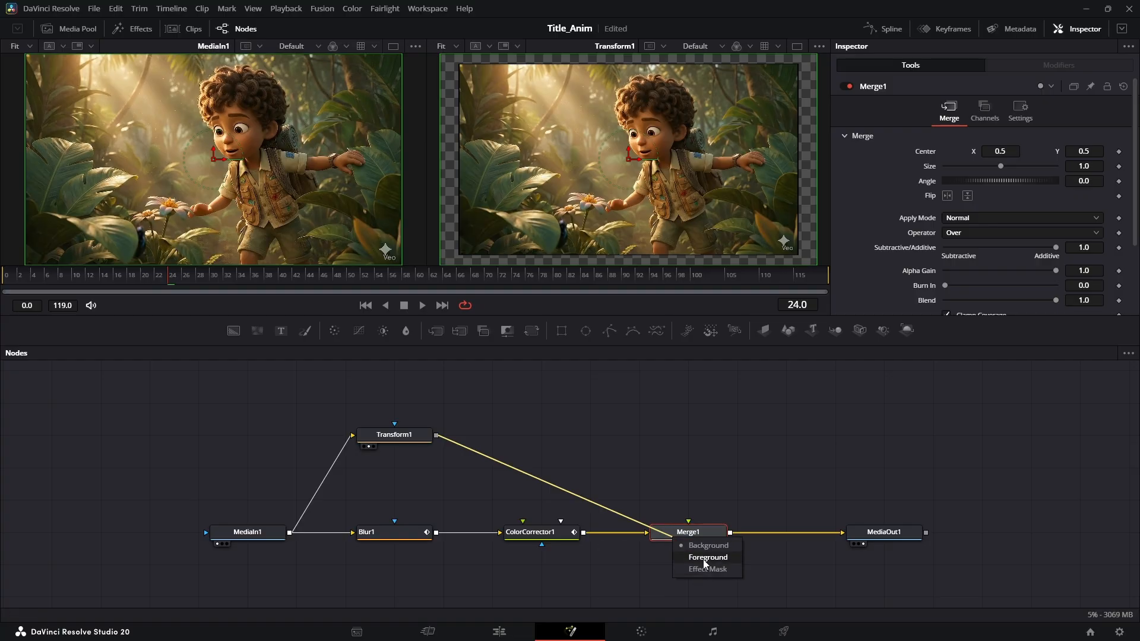
click(706, 558)
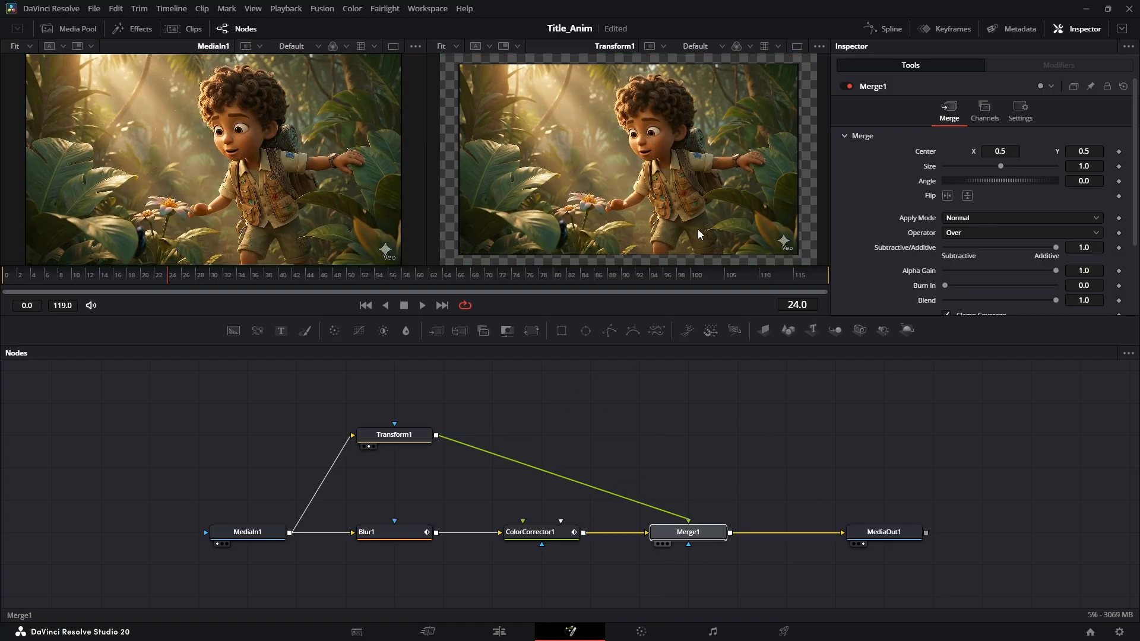
key(2)
click(601, 490)
Play the merged composition on the Edit page, including once from the start of the s01_02.mp4 clip
click(499, 630)
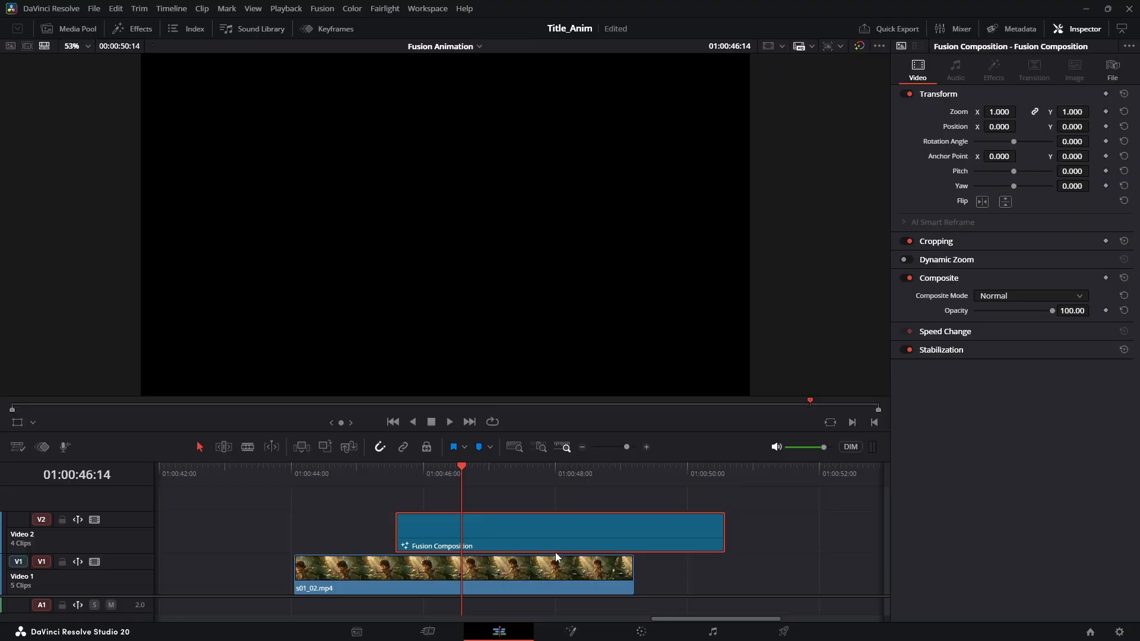
key(space)
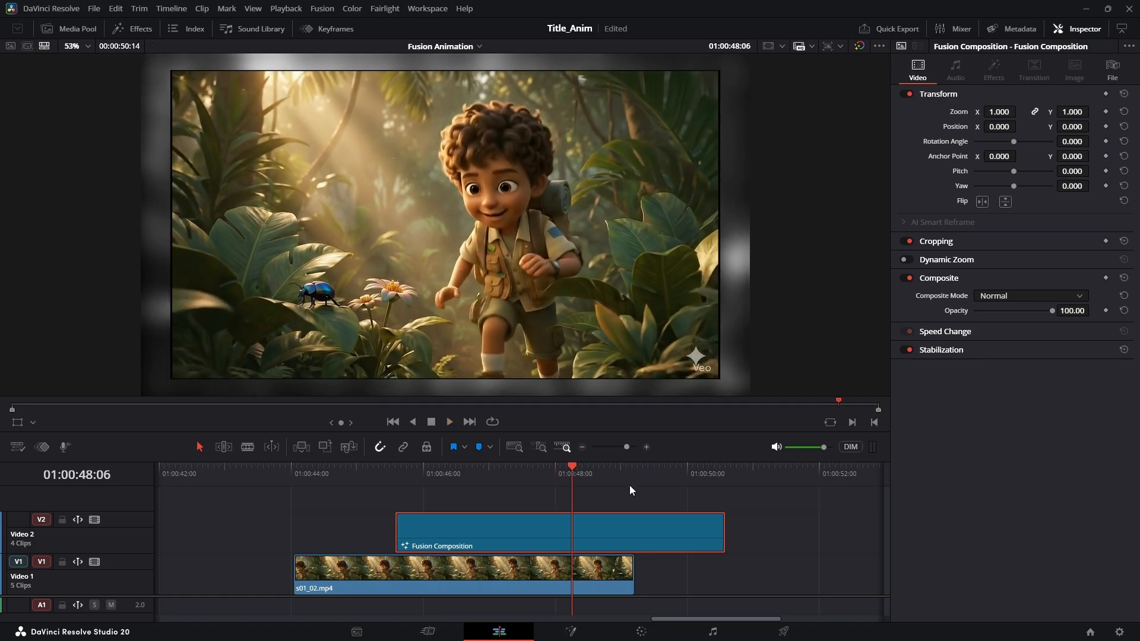
click(295, 483)
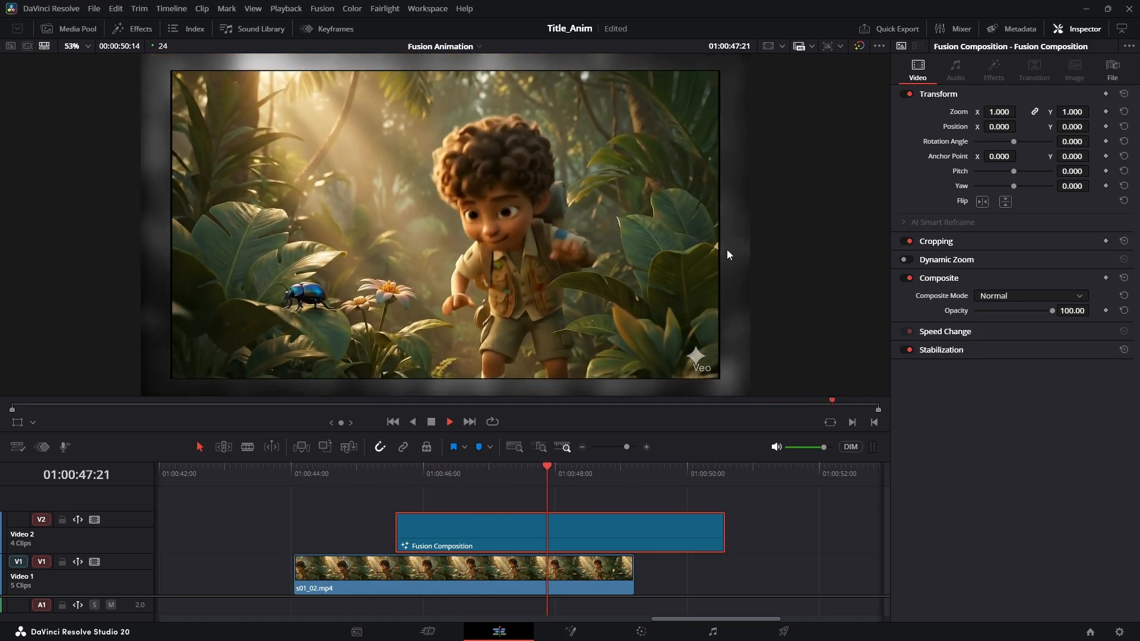
key(space)
Reopen the Fusion page, add a Background node above Transform1 and show it in the first viewer
click(570, 631)
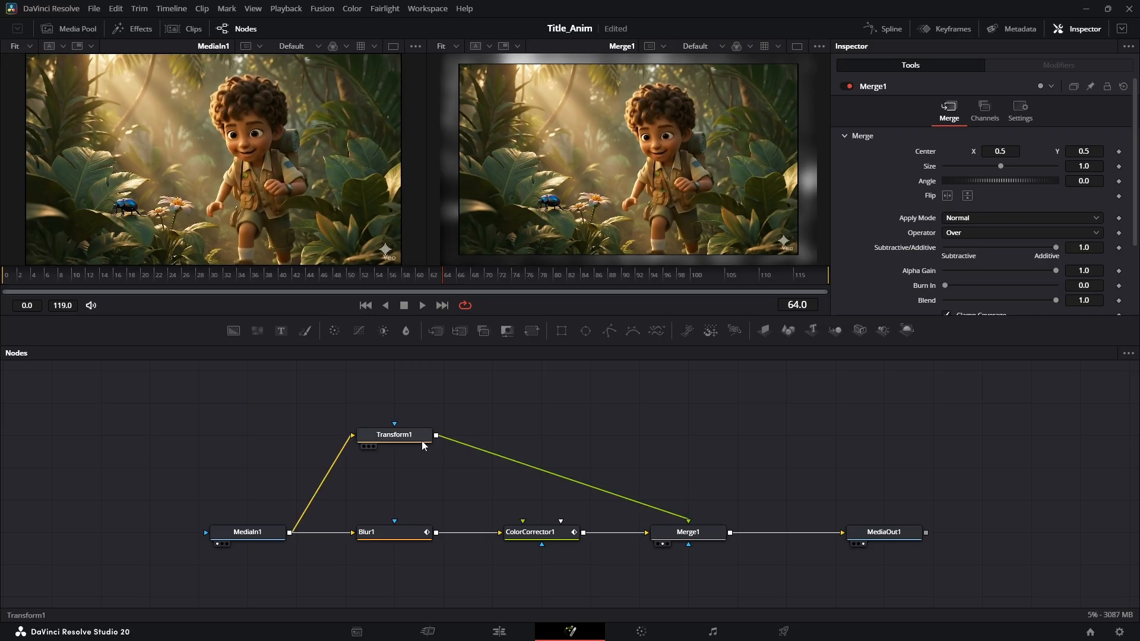
click(380, 438)
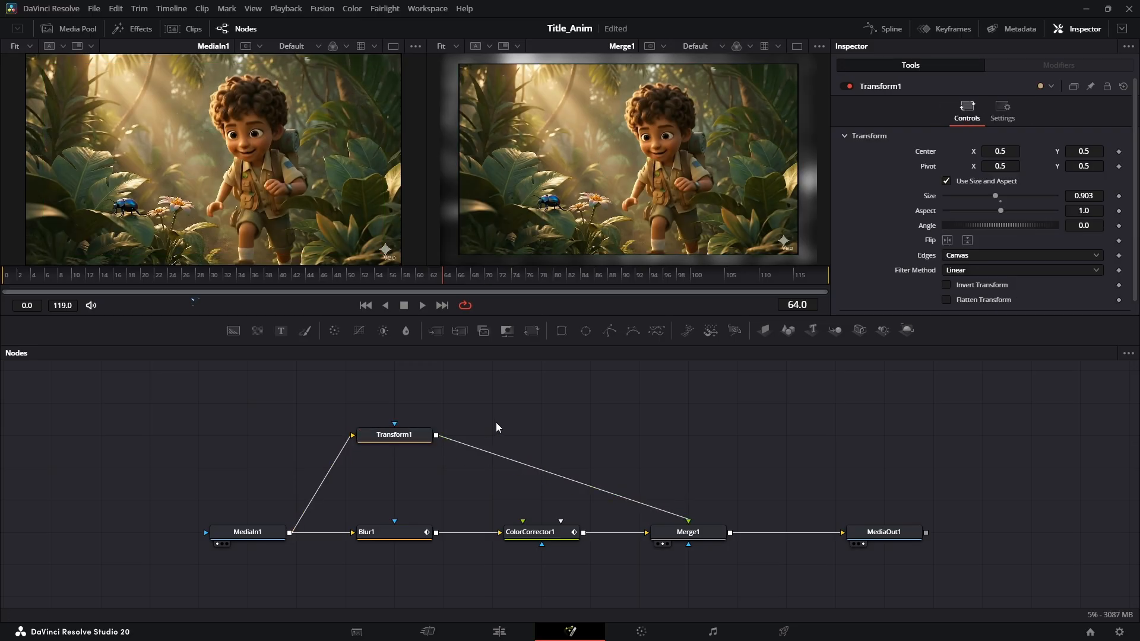
scroll(356, 410, up, 2)
click(234, 332)
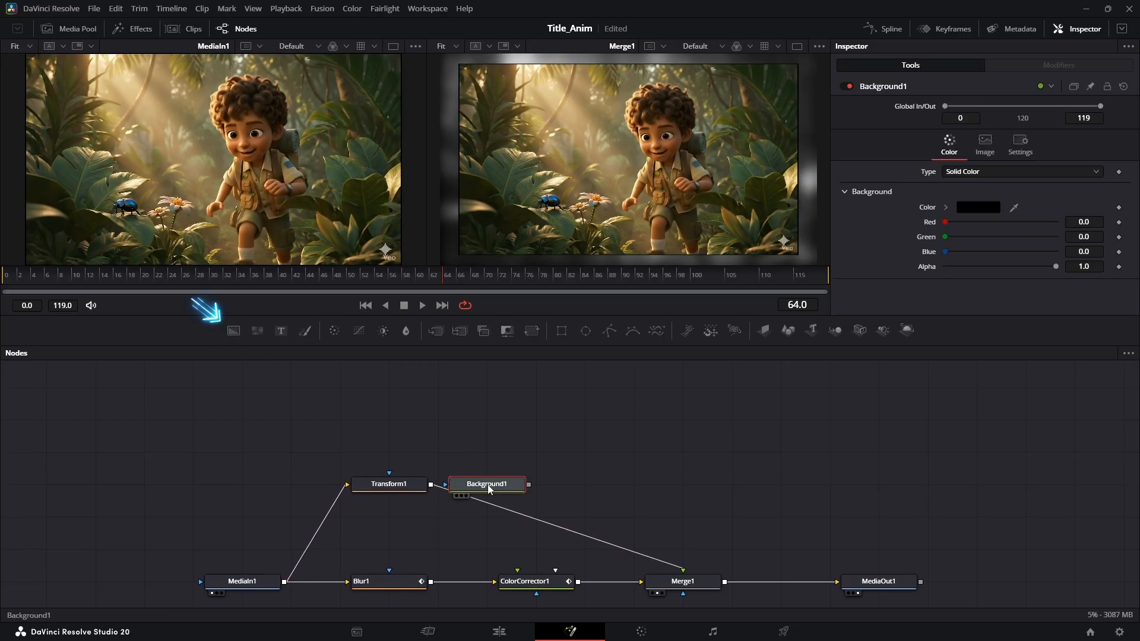
drag(488, 488, 382, 423)
key(1)
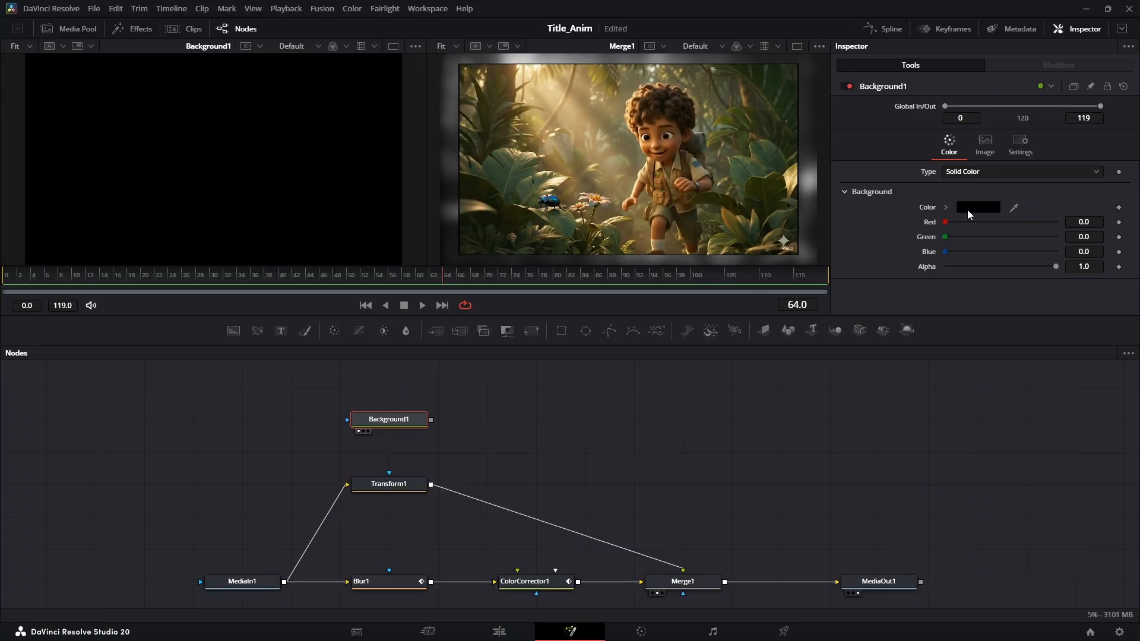
Set Background1's solid color to light gray #d6d6d6
click(967, 209)
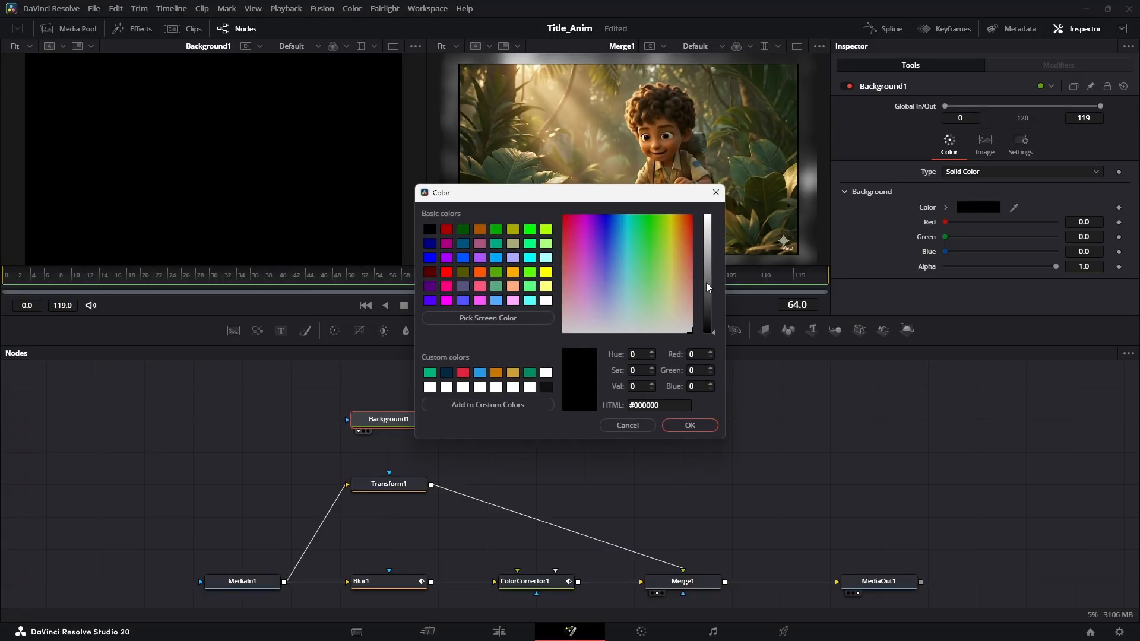
drag(707, 282, 712, 238)
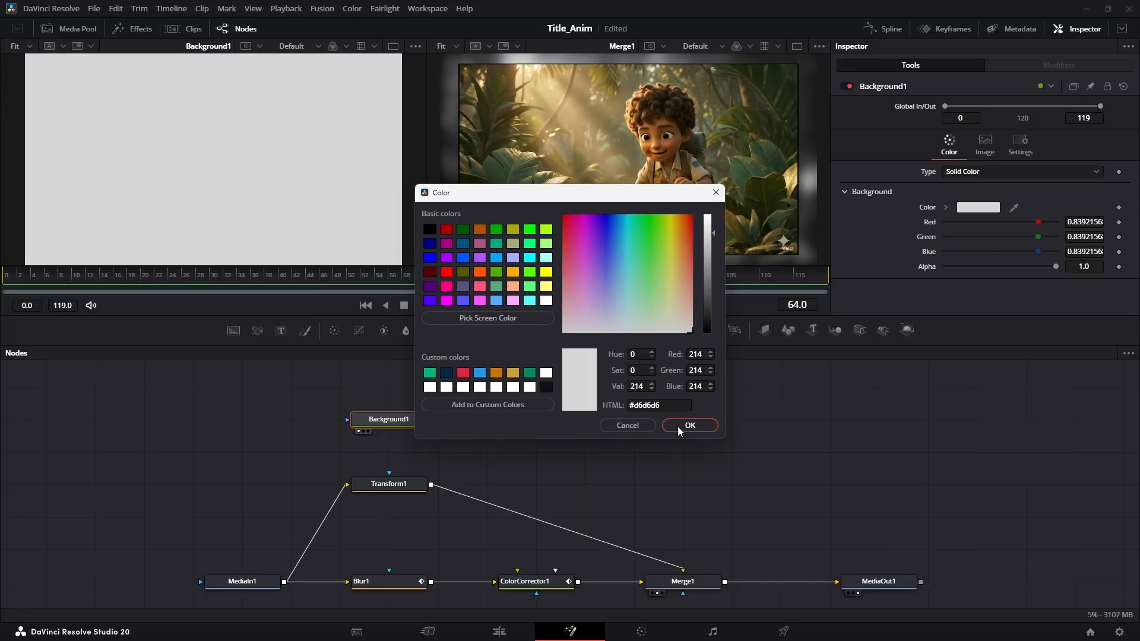
click(695, 426)
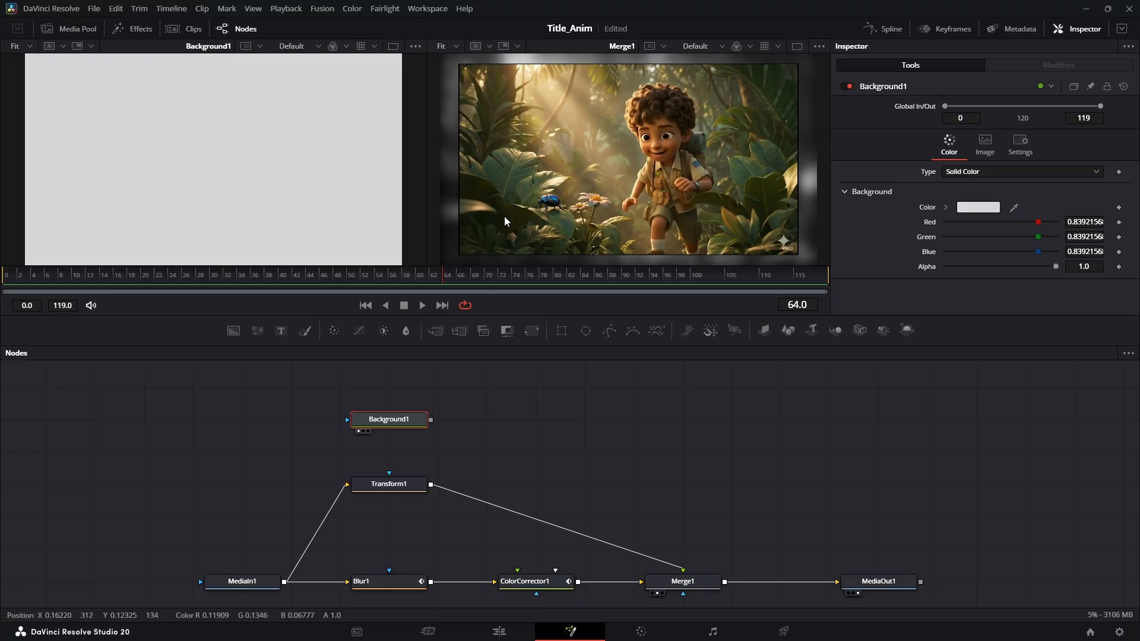
Add a second Merge node, unconnected, beside Background1 and Transform1
click(394, 485)
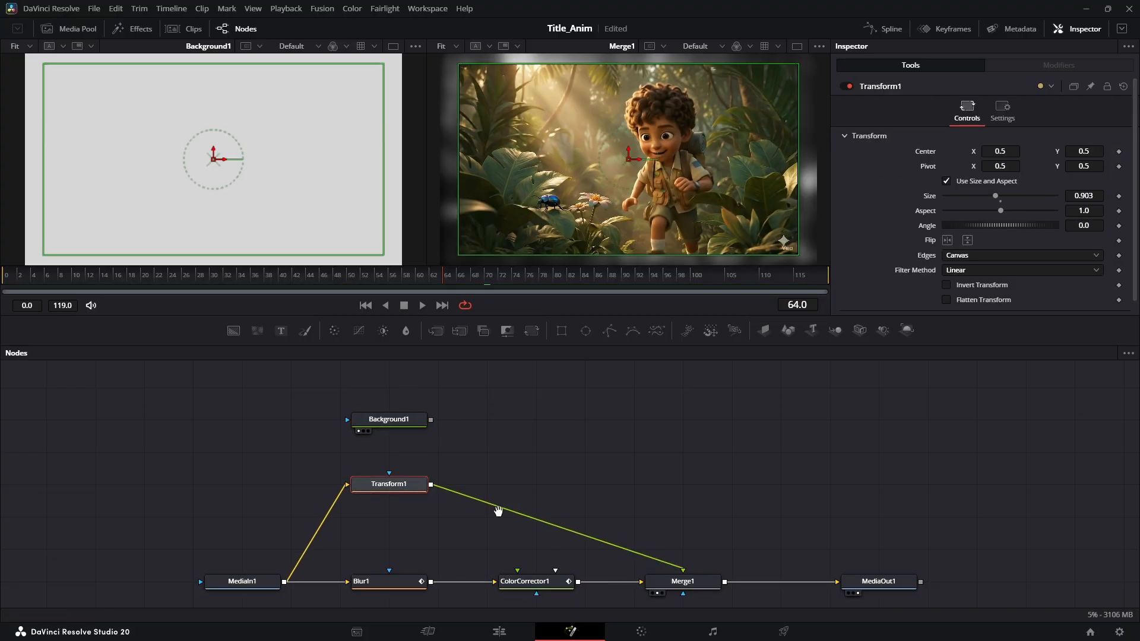
click(472, 442)
key(shift+space)
text(mer)
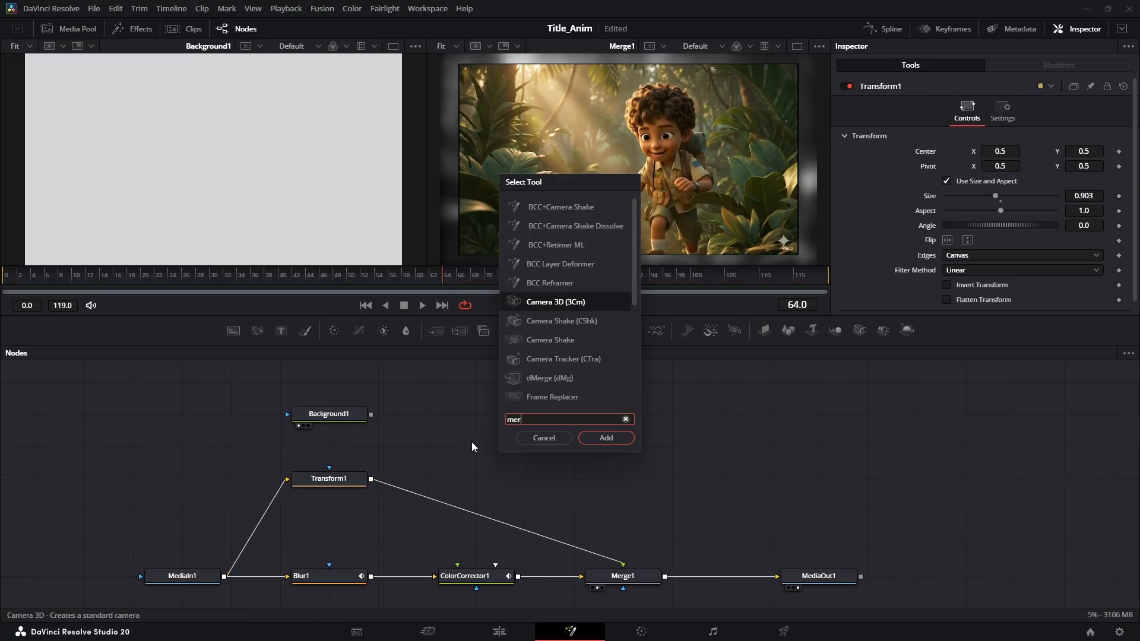
text(ge)
key(Return)
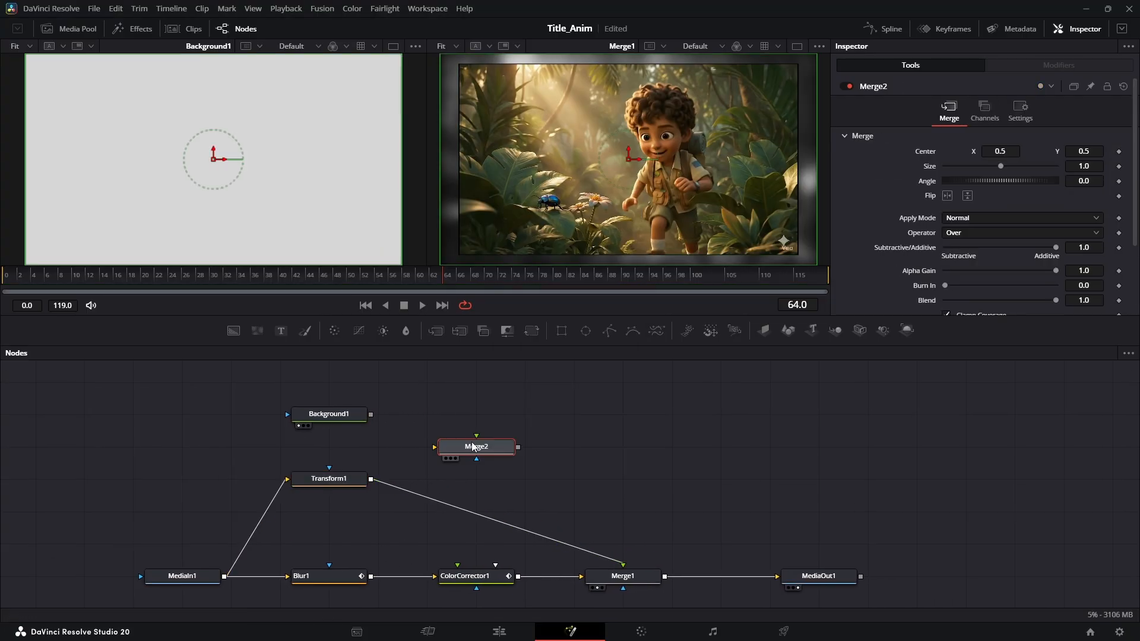
Connect Transform1 as Merge2's background and Background1 as its foreground, move Background1 just above Transform1 and show Merge2 in the second viewer
click(366, 417)
drag(371, 415, 478, 438)
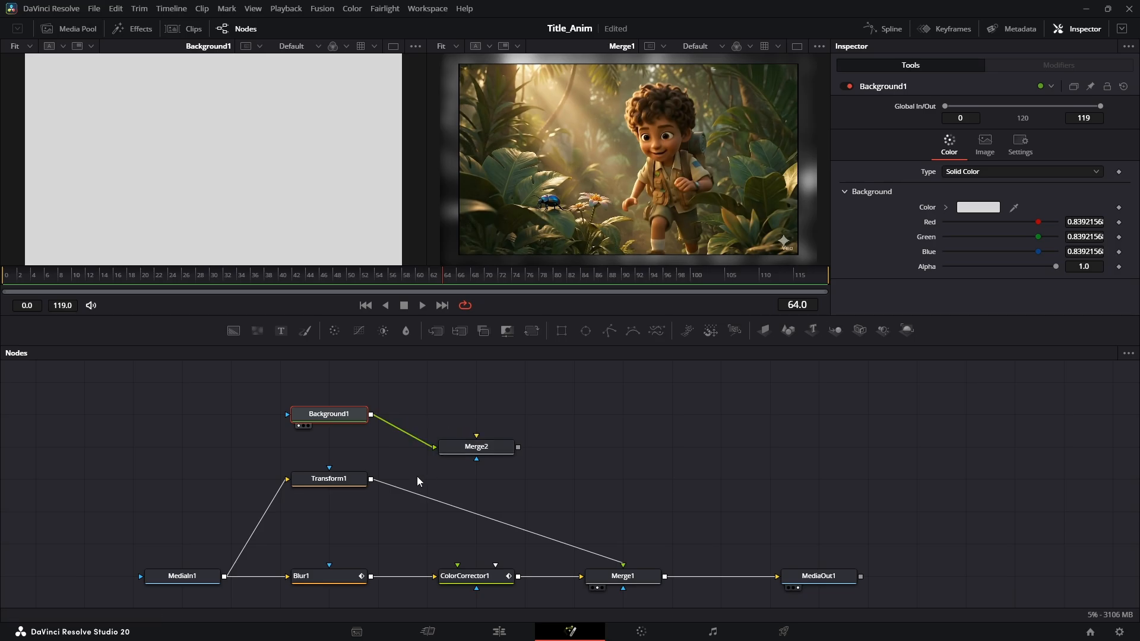
drag(366, 481, 472, 478)
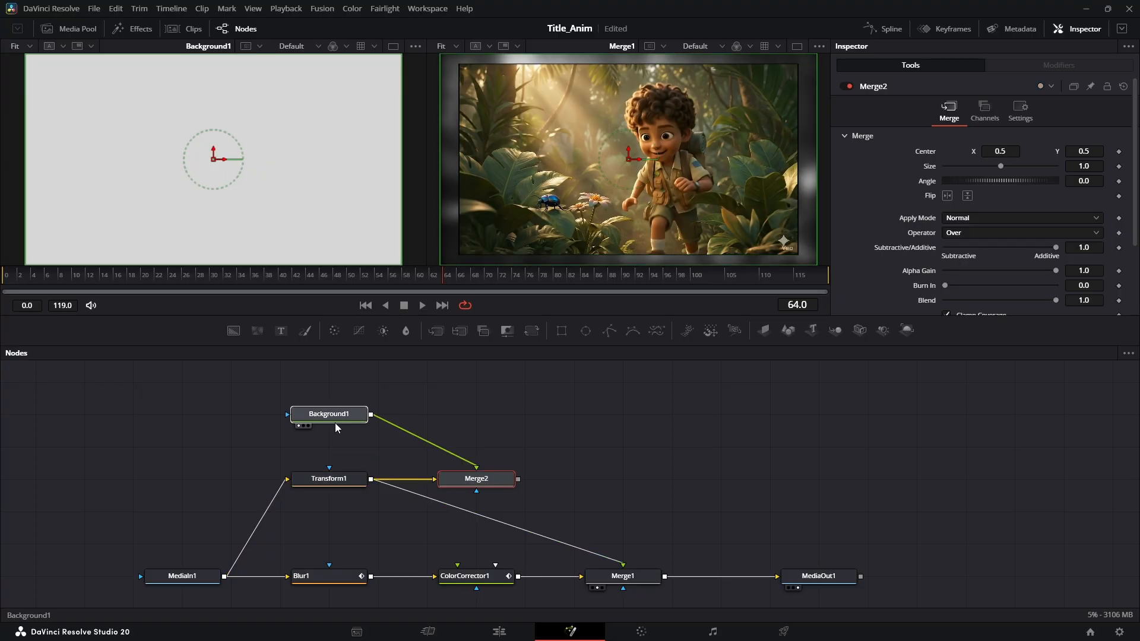
drag(335, 423, 335, 455)
click(484, 479)
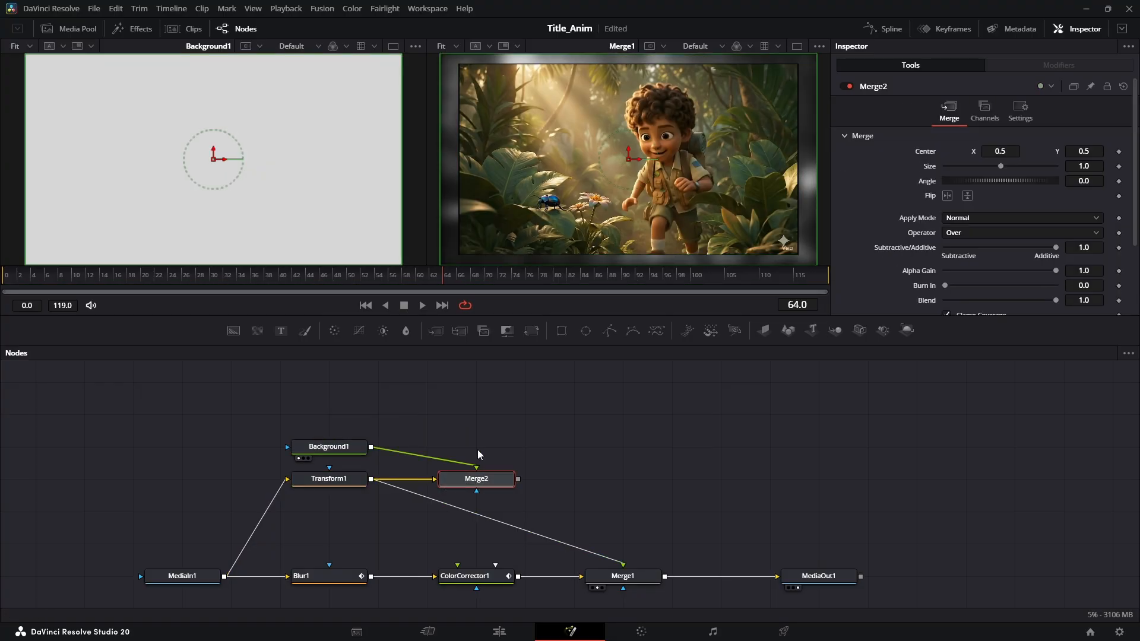
key(2)
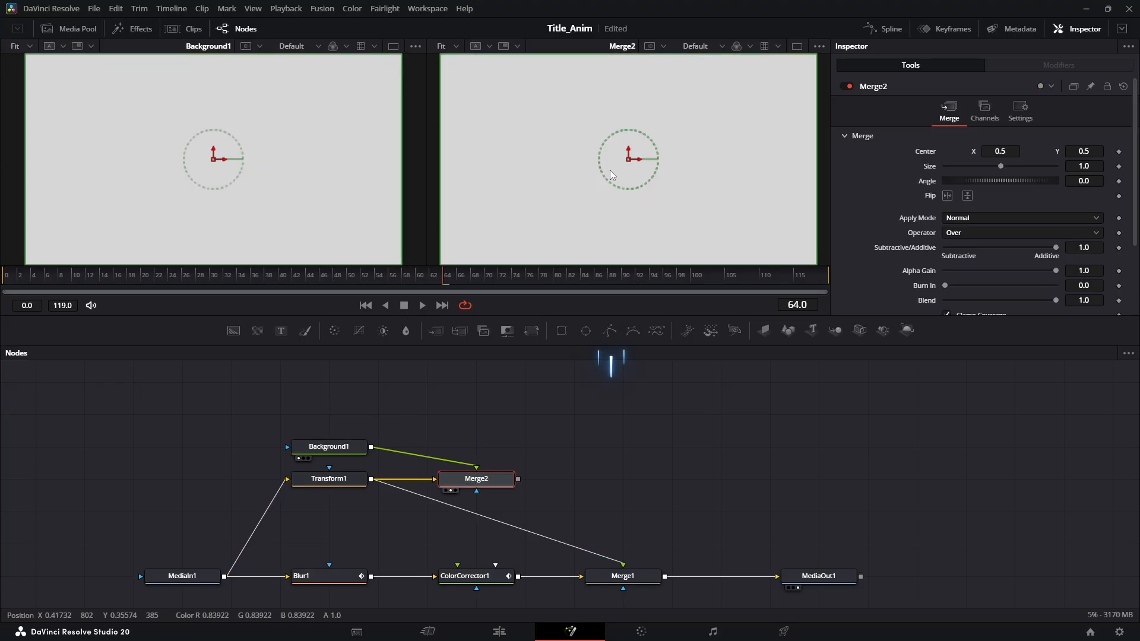
Add a Rectangle mask to Background1 and invert it
click(342, 450)
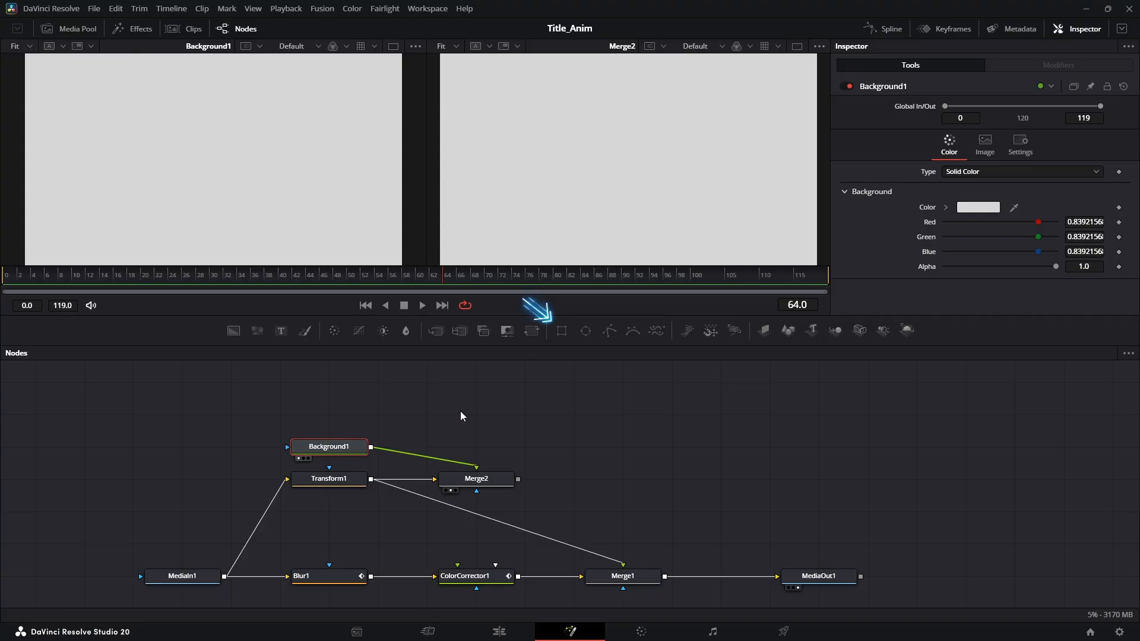
click(561, 331)
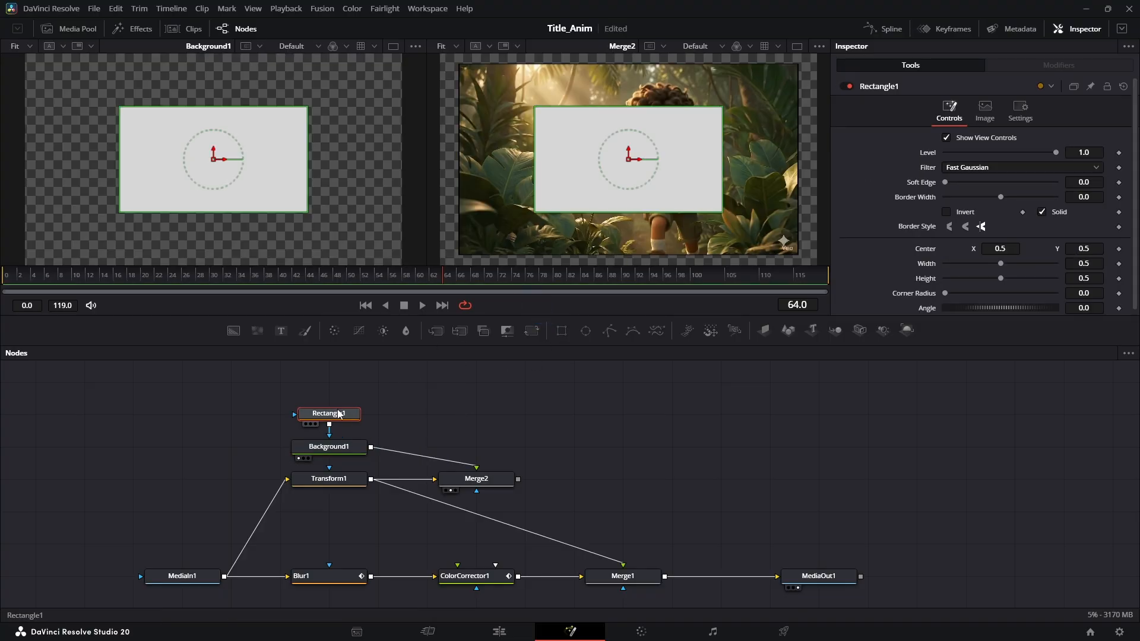
click(946, 213)
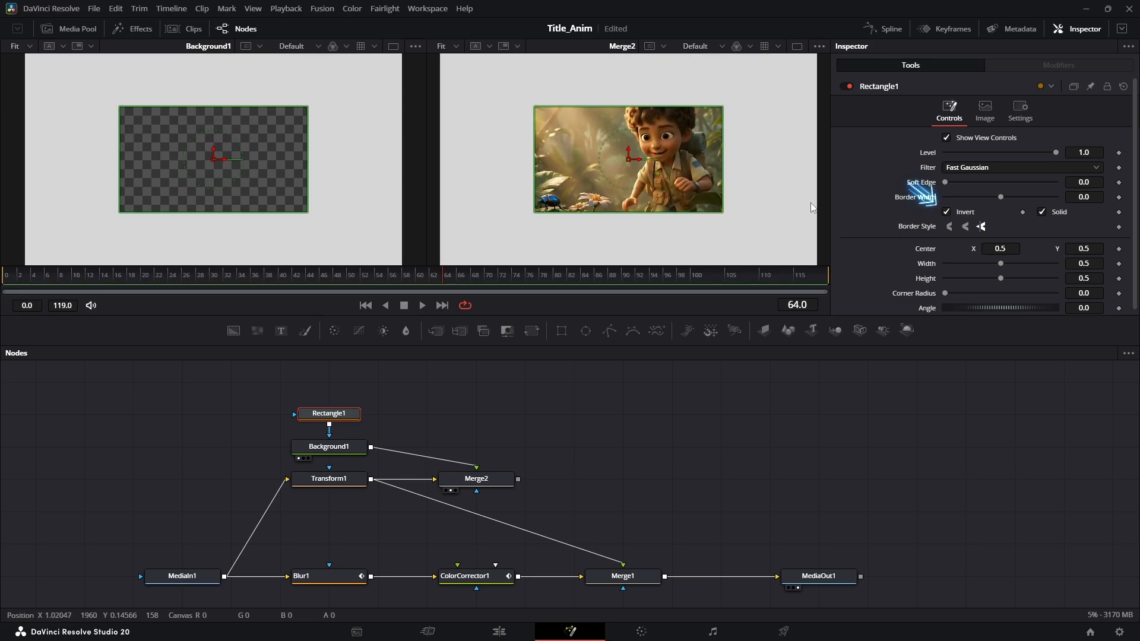
Enlarge Rectangle1 to a width of about 0.919 and a height of about 0.901, checking the frame's edges in Merge2
click(1047, 263)
drag(1000, 278, 1044, 278)
scroll(461, 201, up, 2)
scroll(464, 194, up, 5)
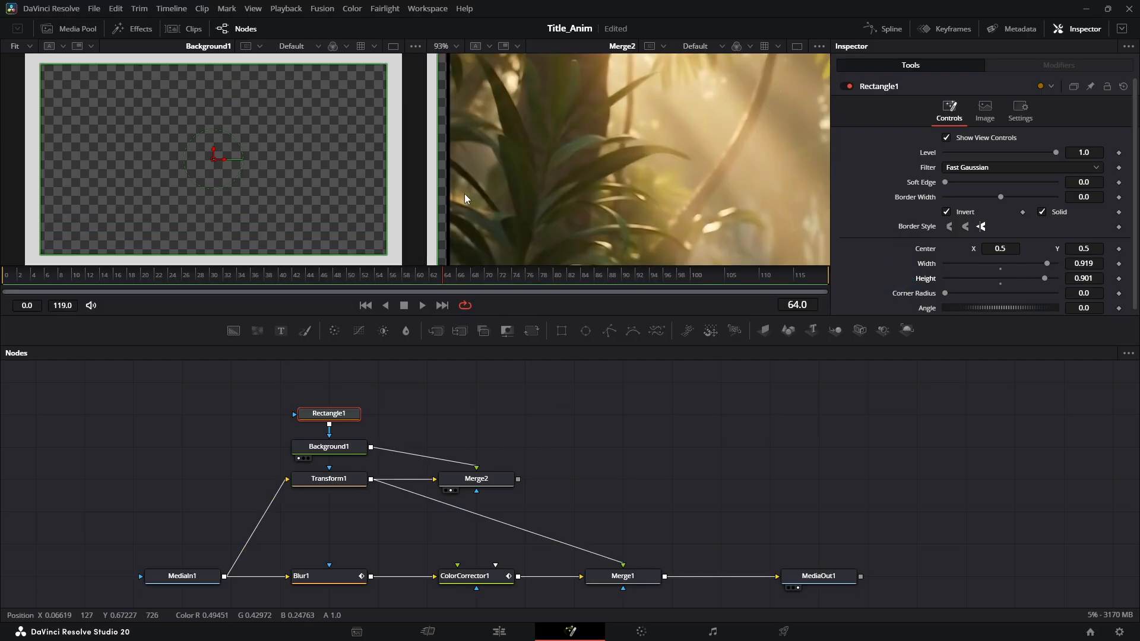
scroll(561, 172, down, 6)
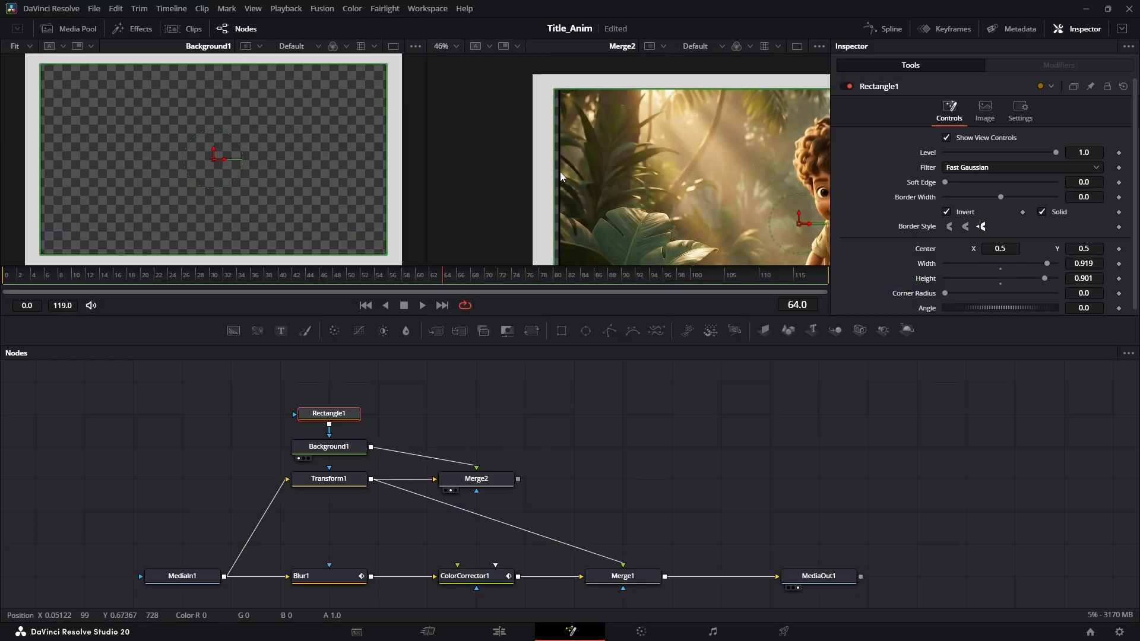
Show Transform1 in the first viewer and set its size to about 0.935 so the clip reaches the frame
click(330, 483)
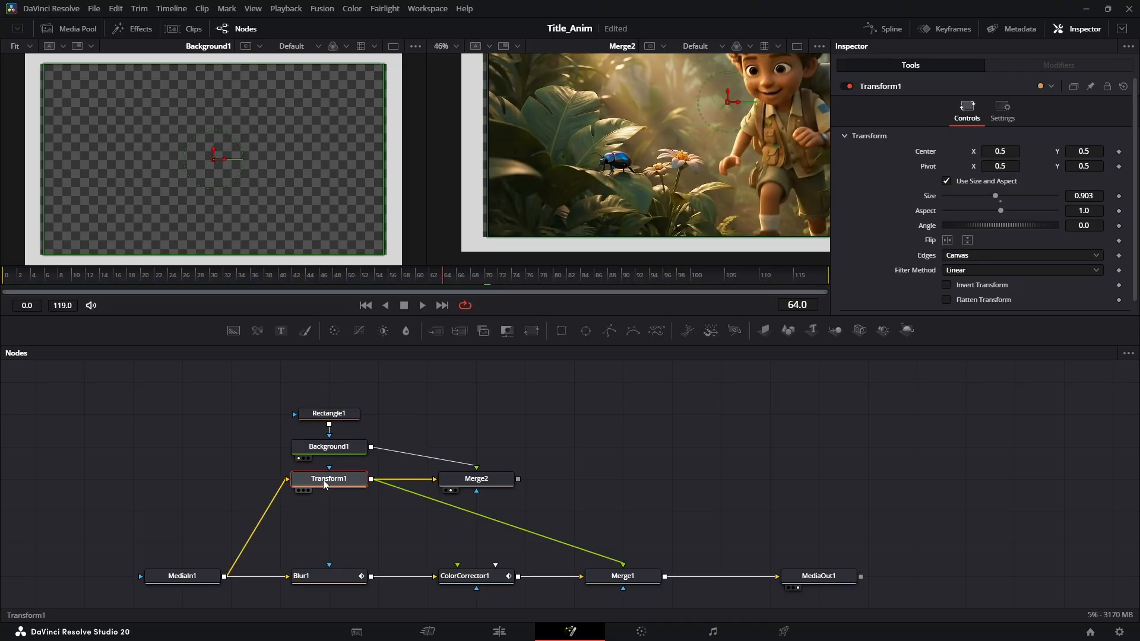
key(1)
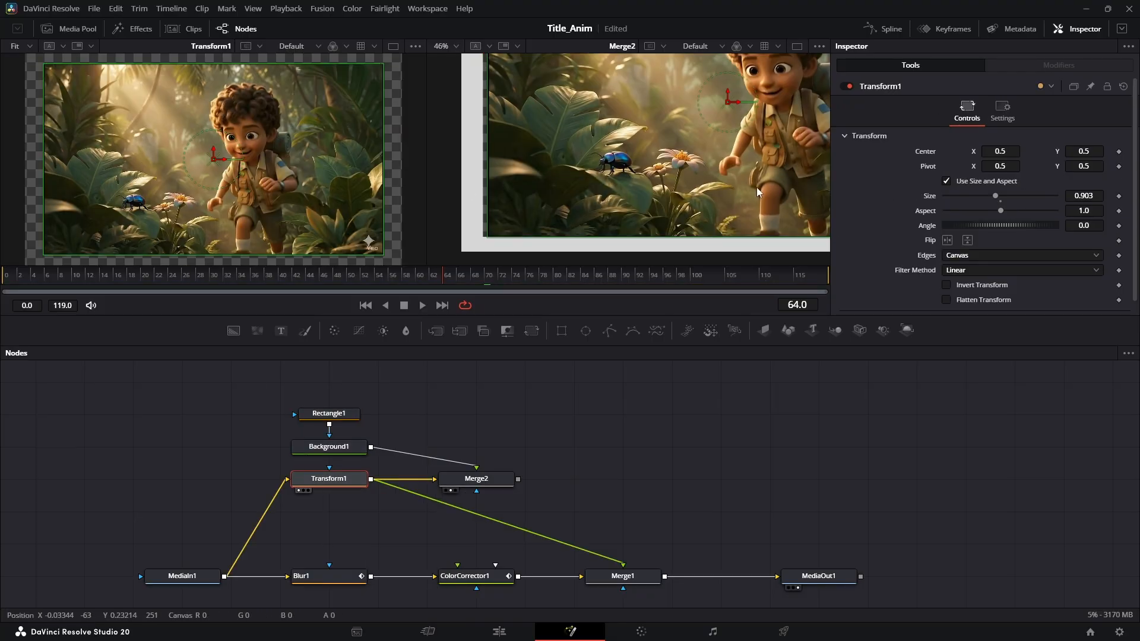
drag(1093, 197, 1113, 197)
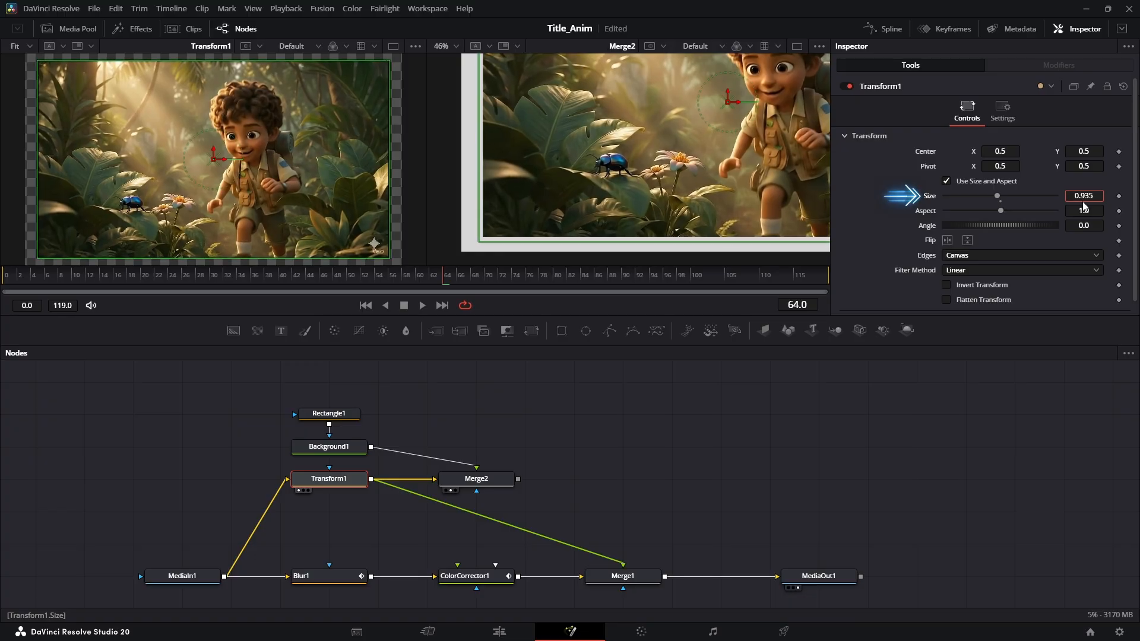
scroll(597, 222, down, 2)
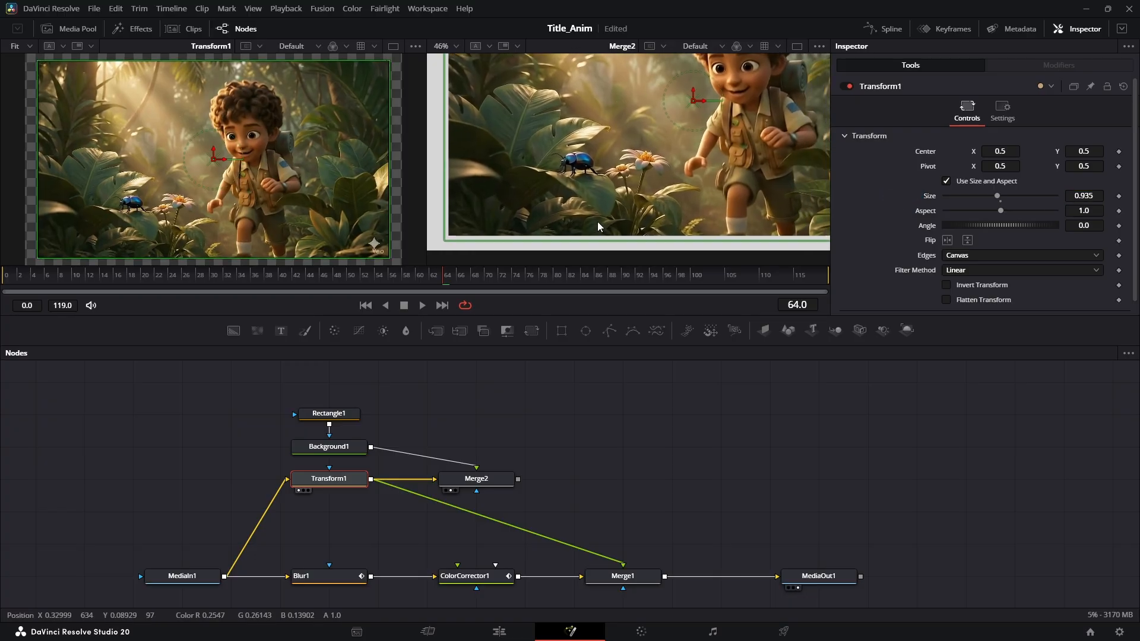
Connect Merge2 in place of Transform1 as Merge1's foreground, showing Merge2 in the first viewer and Merge1 in the second
click(493, 476)
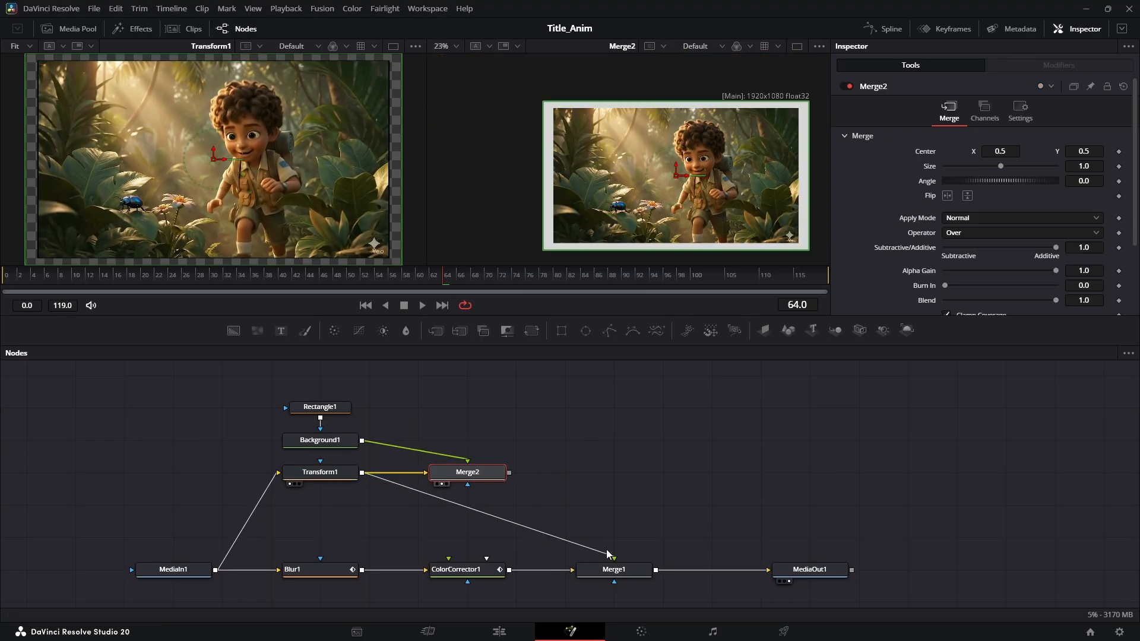
click(320, 472)
click(475, 472)
key(1)
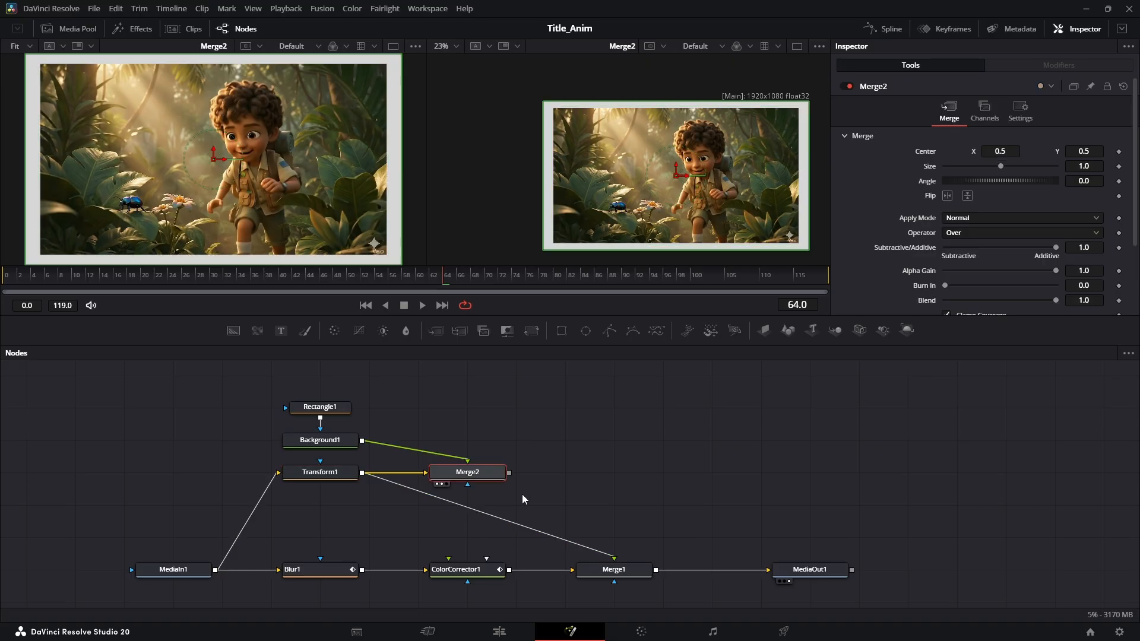
drag(637, 503, 615, 560)
click(623, 576)
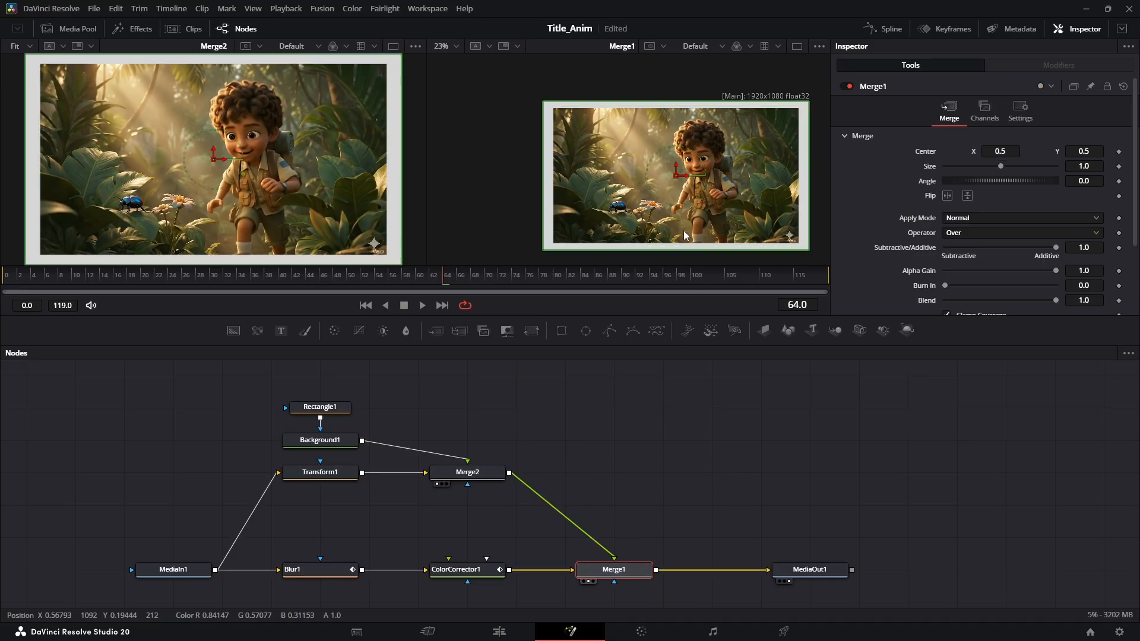
key(2)
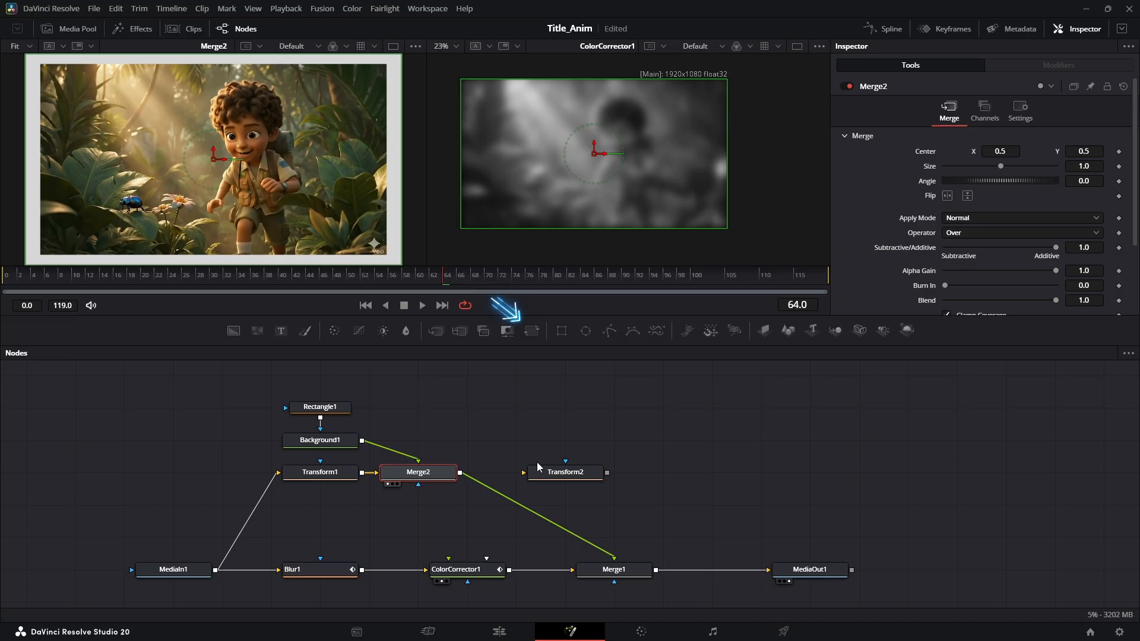
Insert a second Transform node between Merge2 and Merge1's foreground and place it just below Merge2
mouse_move(537, 471)
mouse_down()
mouse_move(475, 512)
mouse_move(548, 467)
mouse_up()
drag(460, 473, 615, 561)
click(575, 481)
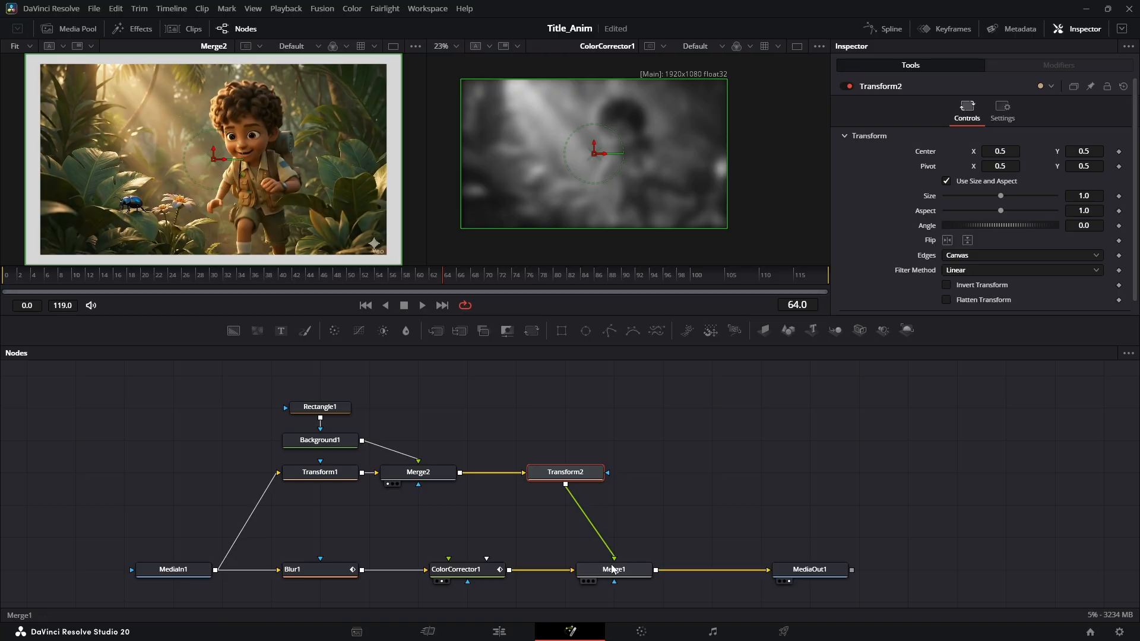
drag(559, 480, 412, 513)
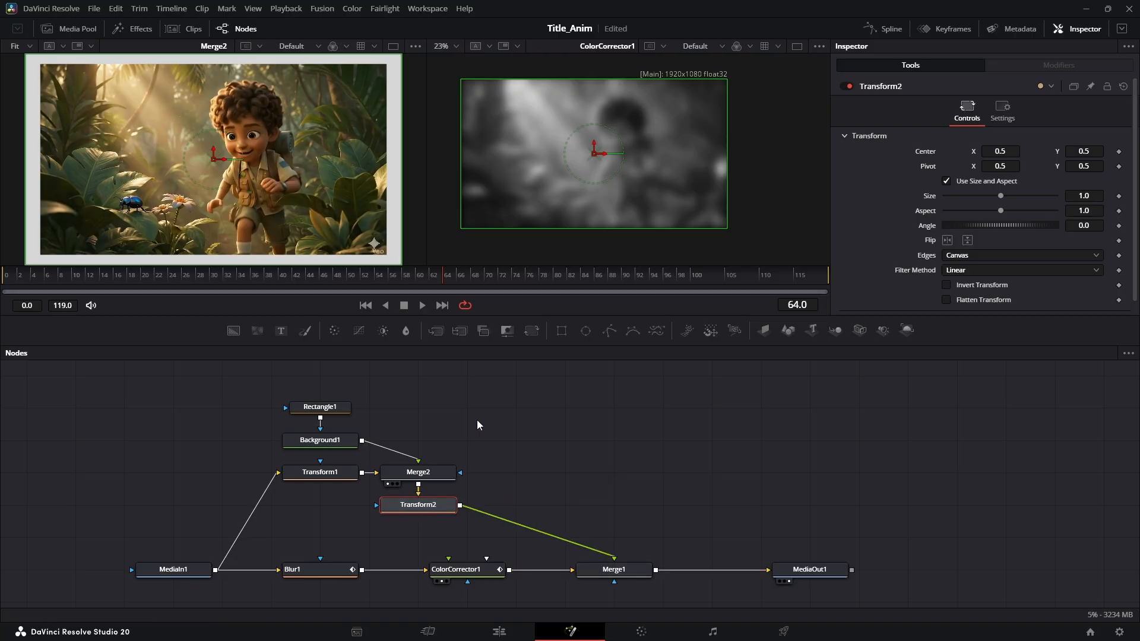
Set Transform2's size to about 0.794 while viewing its output, and show Merge1 in the second viewer
key(2)
drag(1053, 204, 1010, 204)
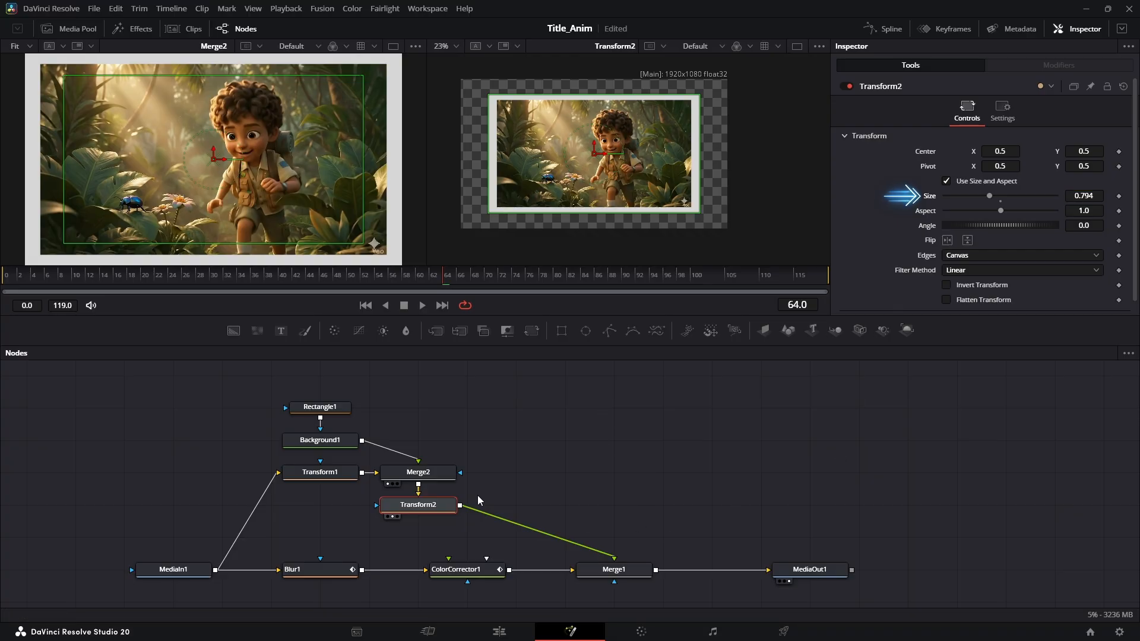
click(610, 576)
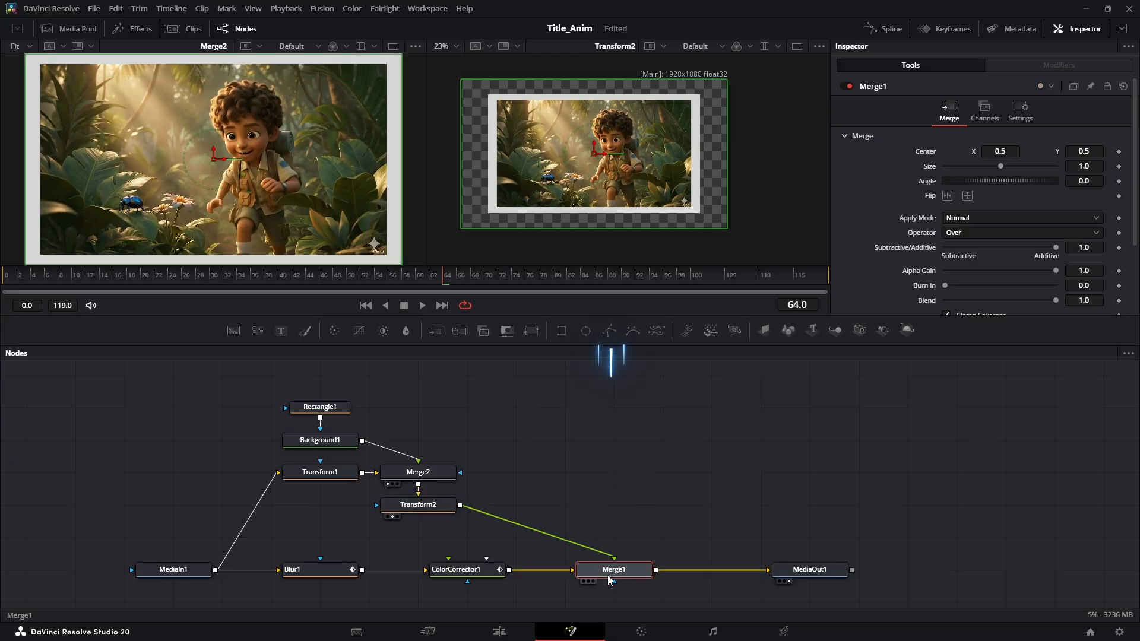
key(2)
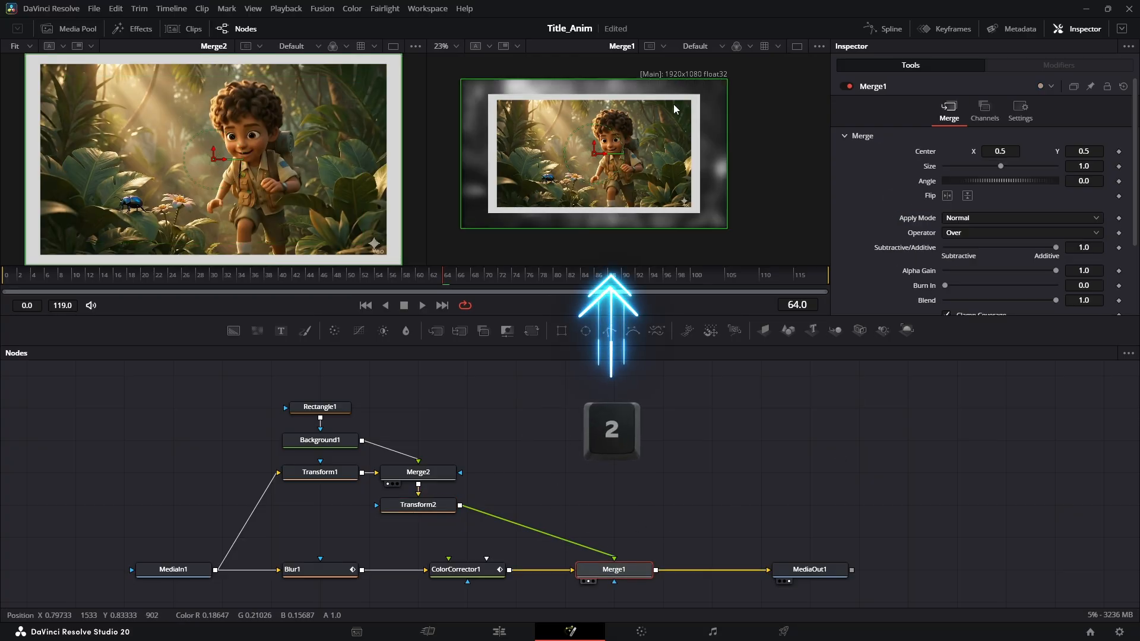
Inspect the frame's inner edges up close and widen Rectangle1 to about 0.934
scroll(643, 243, up, 4)
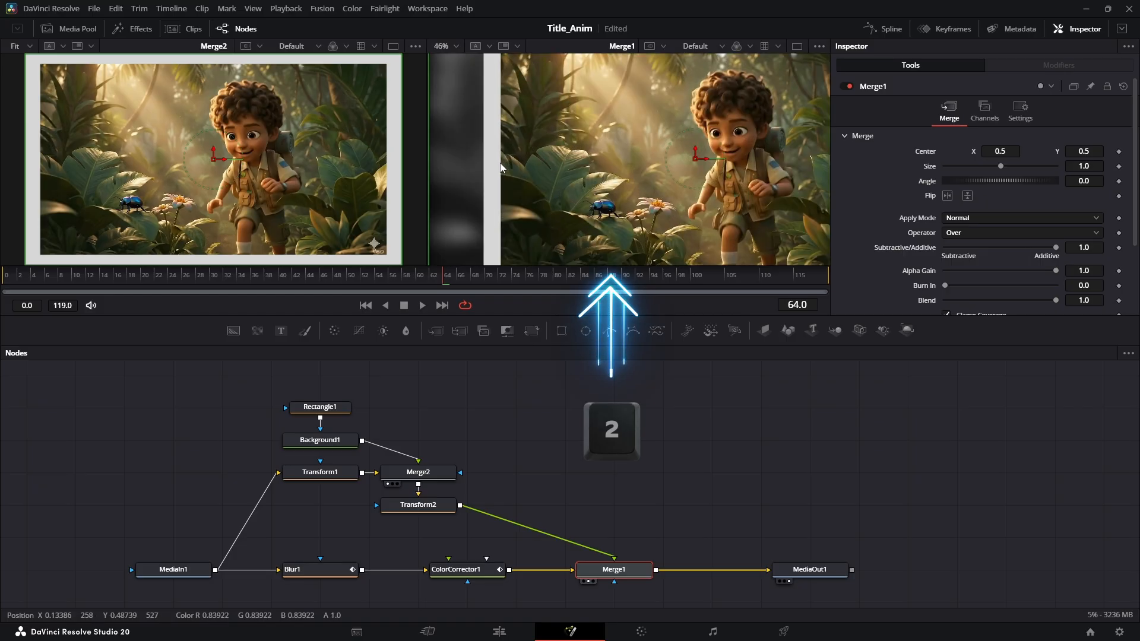
scroll(497, 208, up, 4)
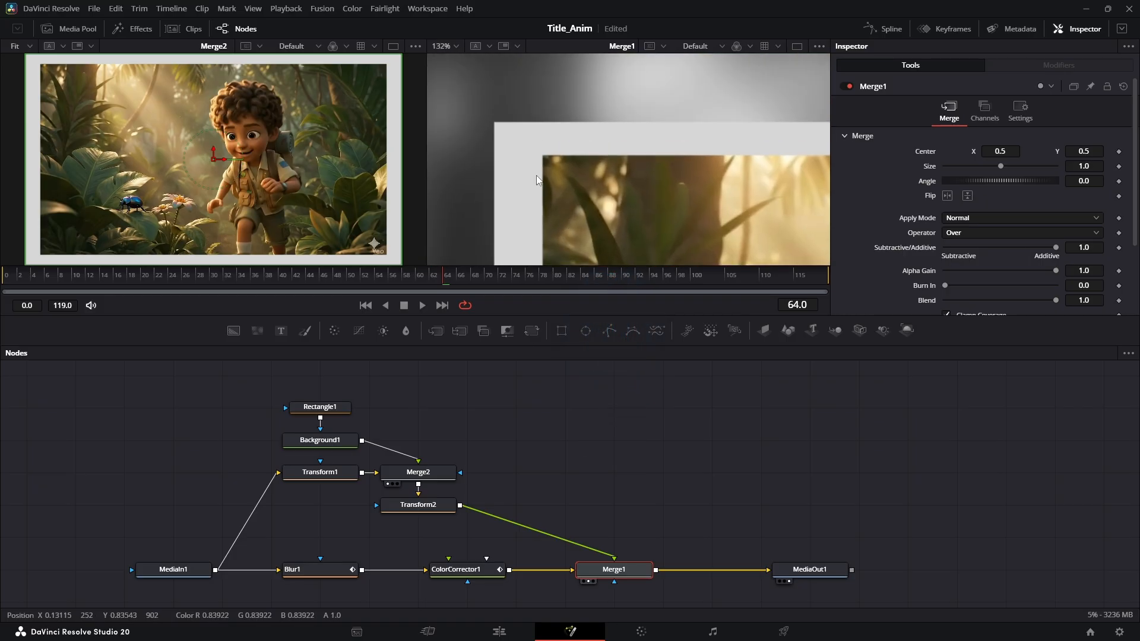
click(324, 410)
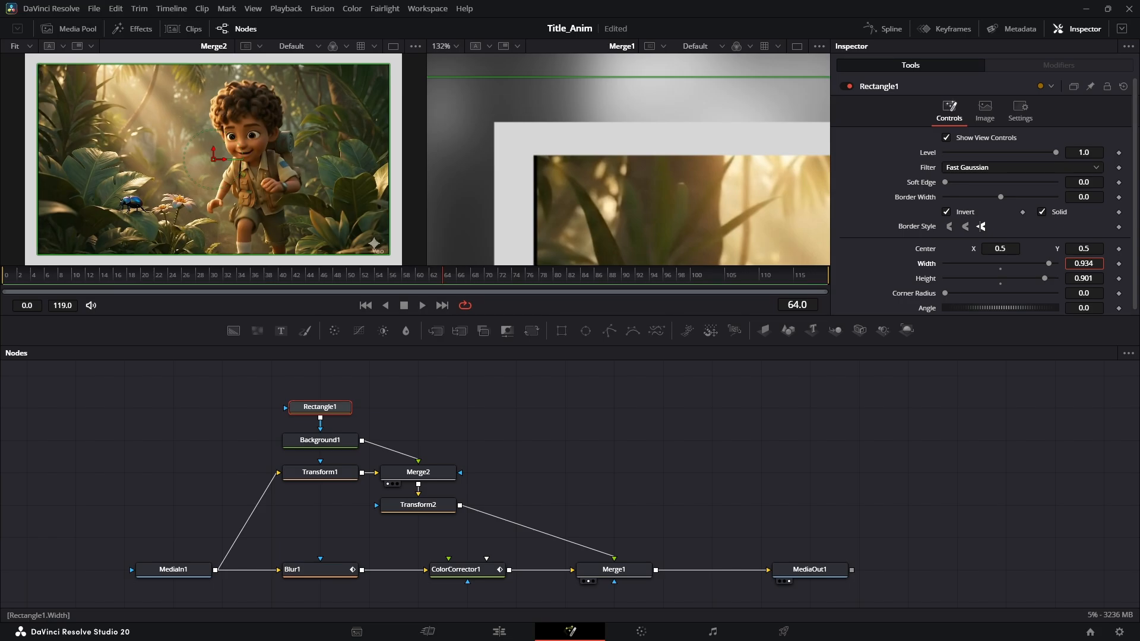
Set Transform1's size to about 0.951 and check that the clip fills the frame
click(310, 475)
scroll(1082, 197, up, 2)
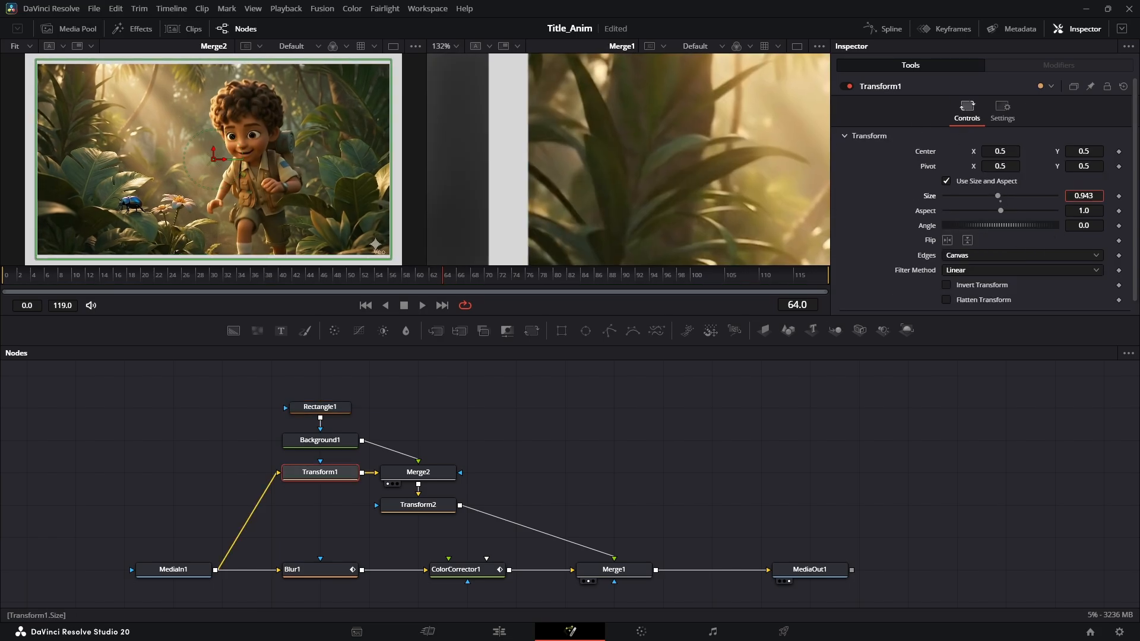
scroll(764, 444, down, 1)
scroll(622, 140, down, 5)
scroll(656, 205, down, 2)
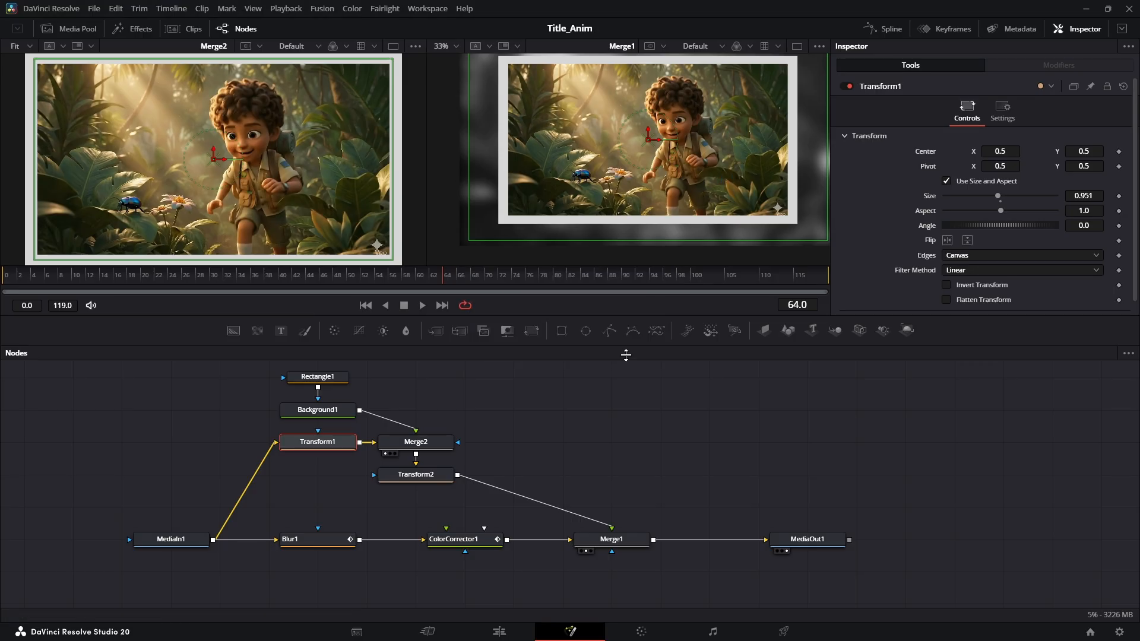
Return to the Edit page and move the Fusion Composition on Video 2 above s03.mp4
click(579, 410)
key(shift+4)
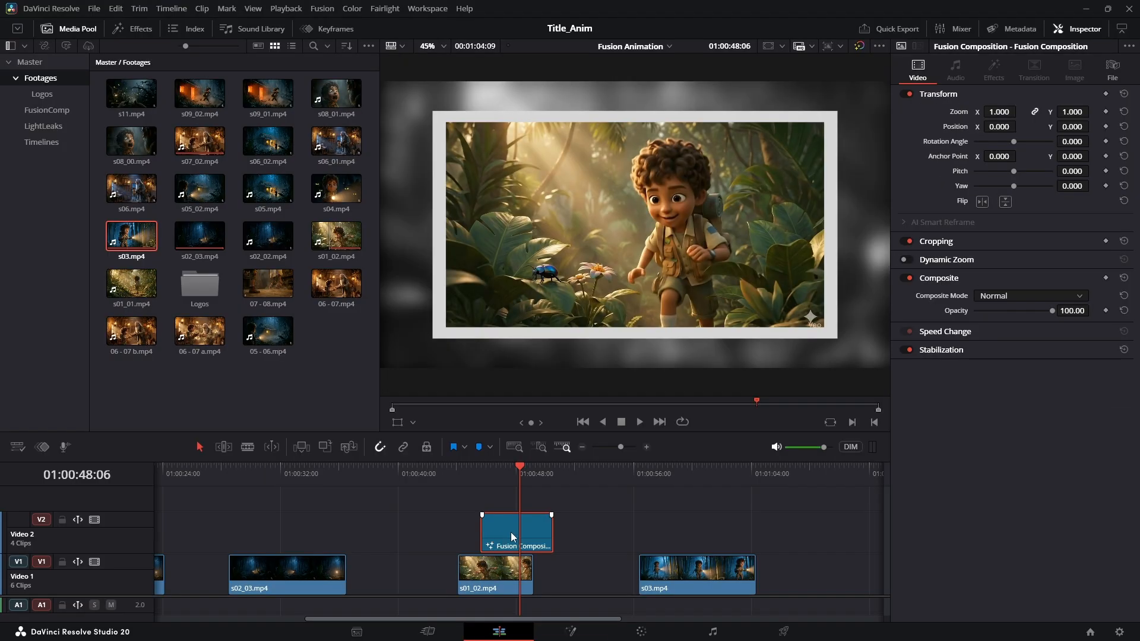
drag(511, 532, 699, 536)
Zoom in on s03.mp4 in the timeline and play back the section under the Fusion Composition
click(659, 481)
key(ctrl+equal)
key(ctrl+equal)
key(space)
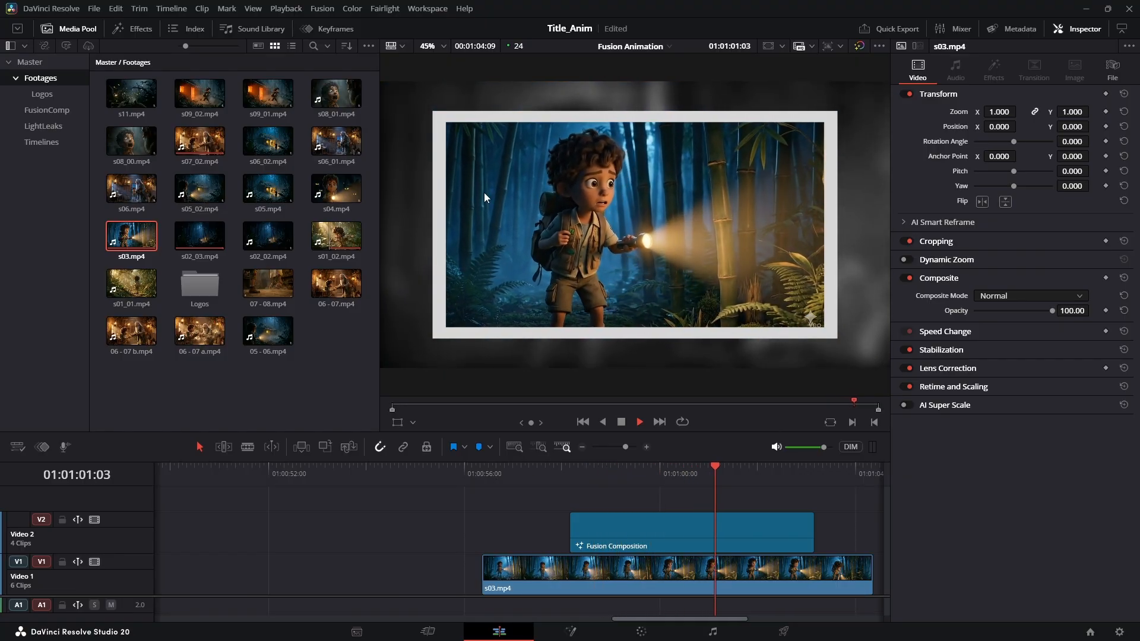
key(space)
click(585, 475)
key(space)
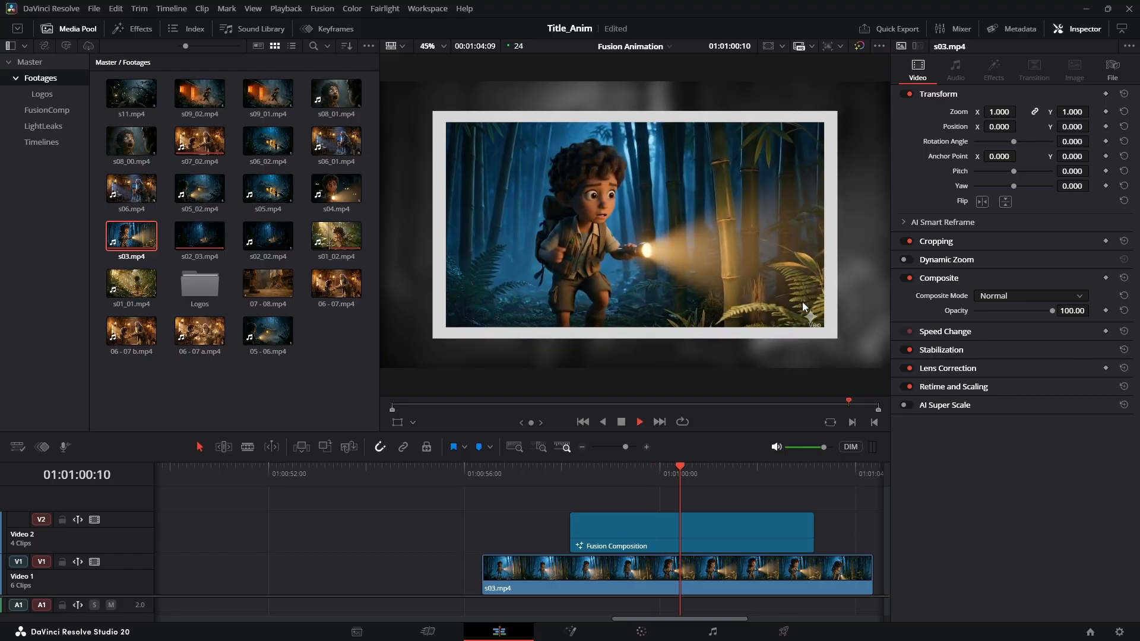
key(space)
Reopen the Fusion Composition on the Fusion page and set Transform2's angle to 4.8
click(623, 541)
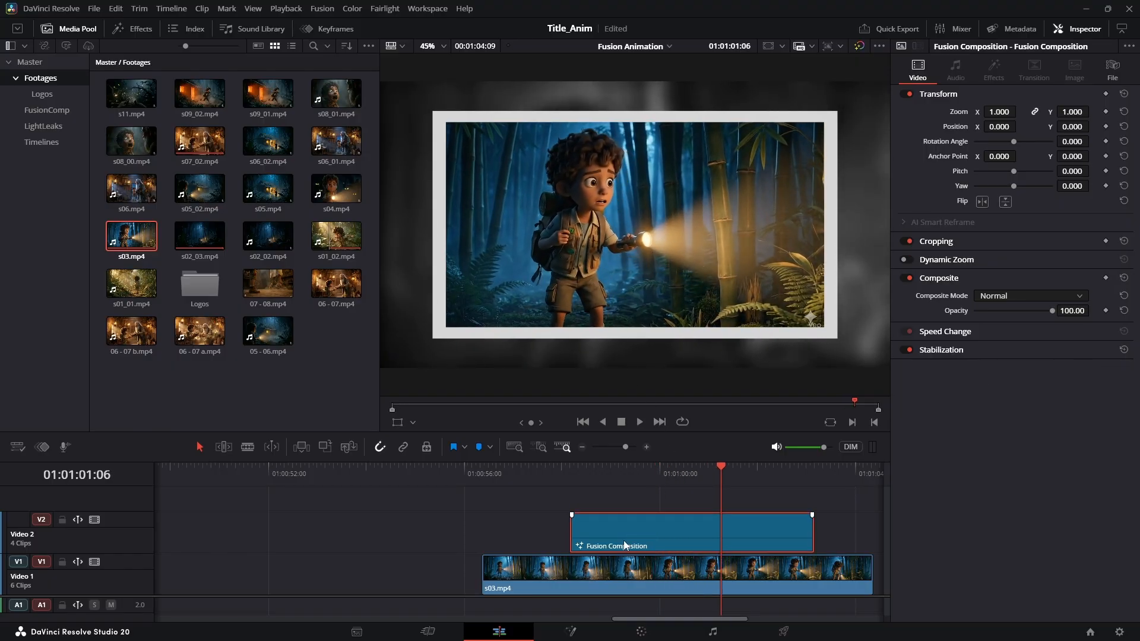
click(579, 630)
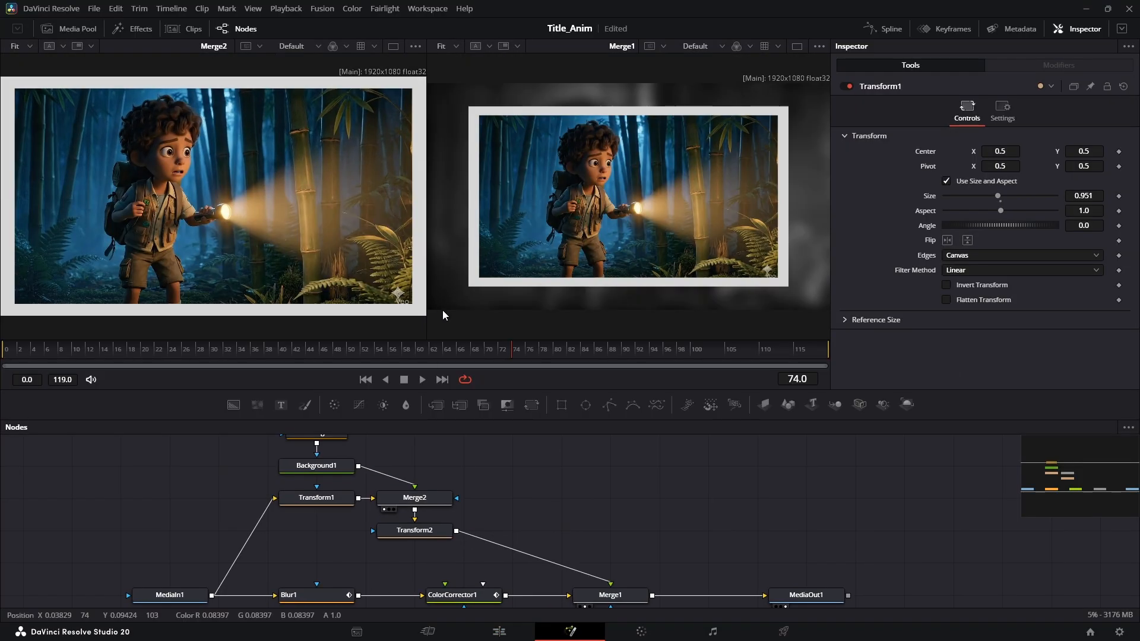
click(414, 530)
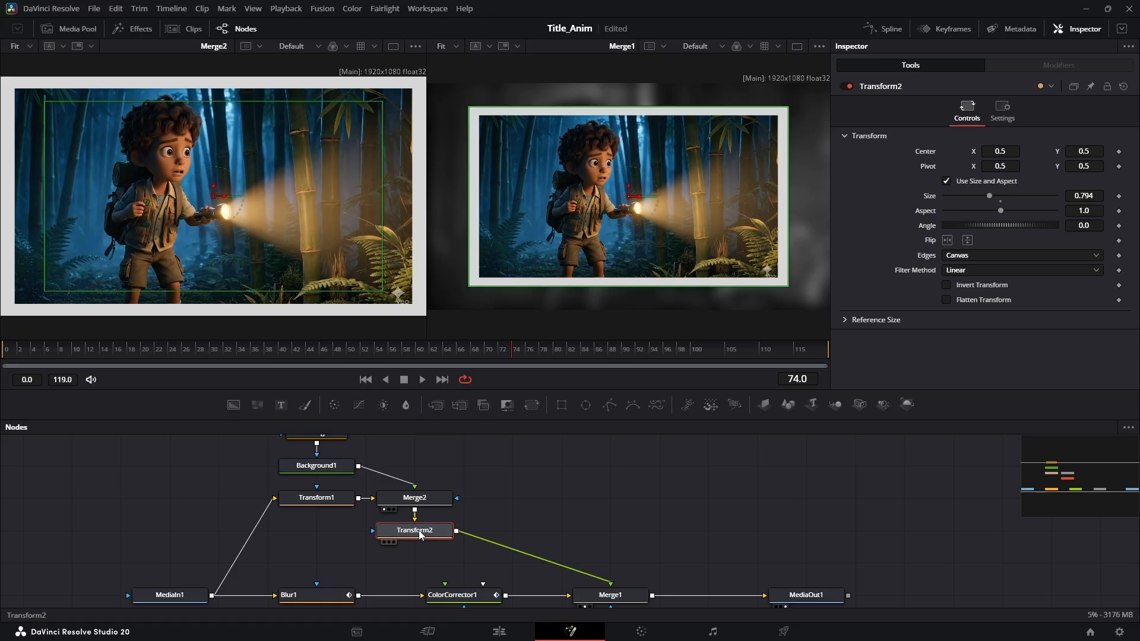
drag(997, 225, 1006, 225)
click(1084, 226)
text(2.1)
key(Return)
Play the composition from frame 0 to review the tilted frame over the blurred, desaturated background
key(Home)
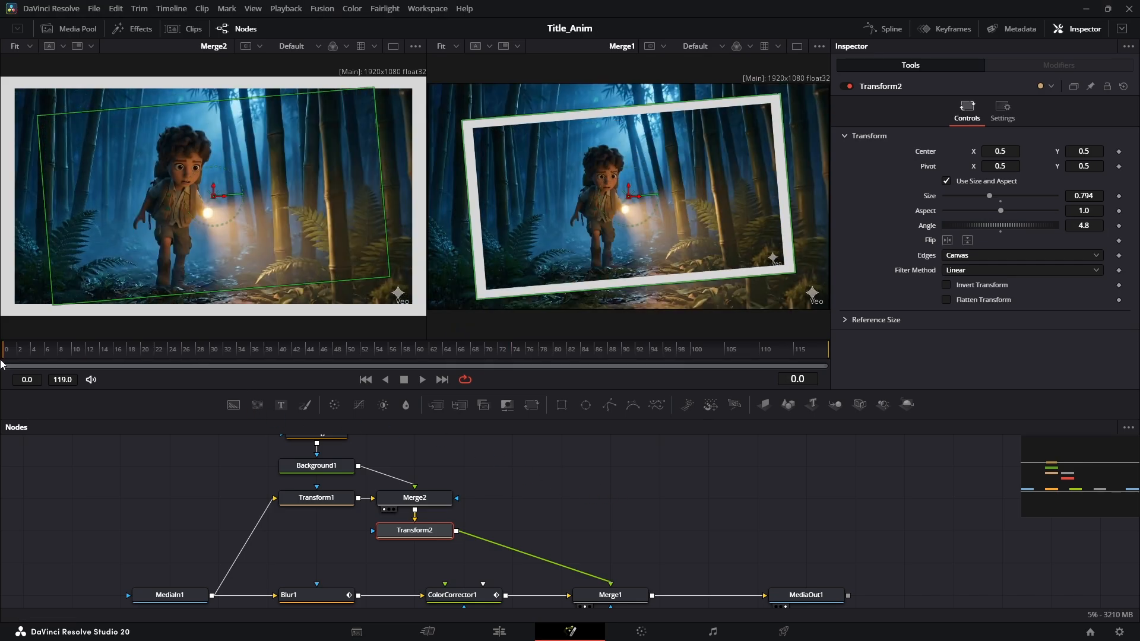
key(space)
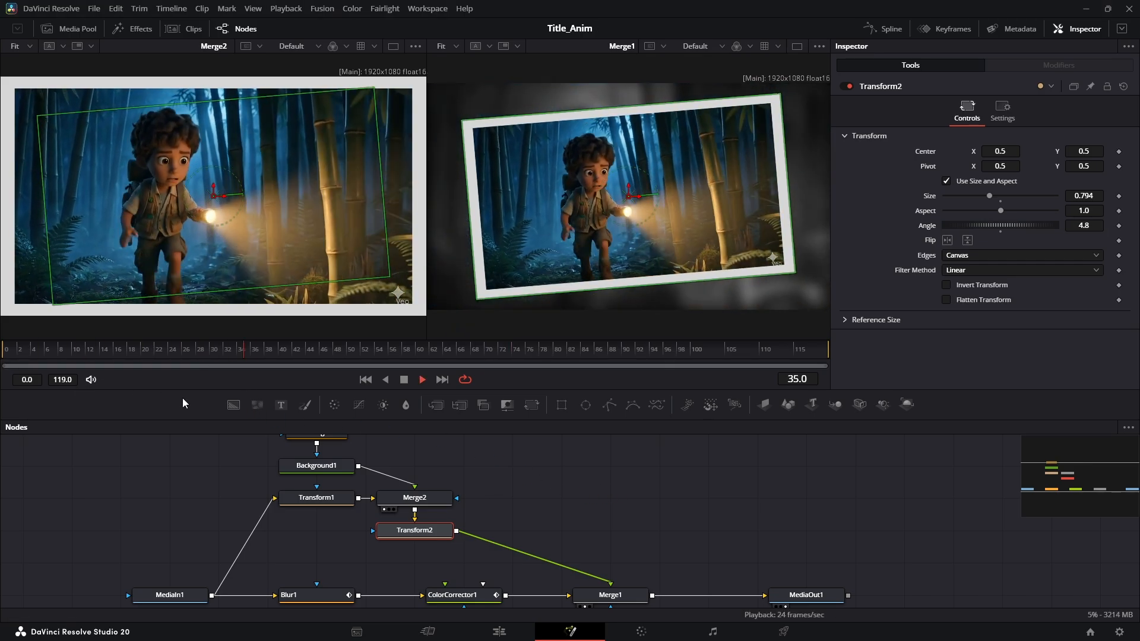
key(space)
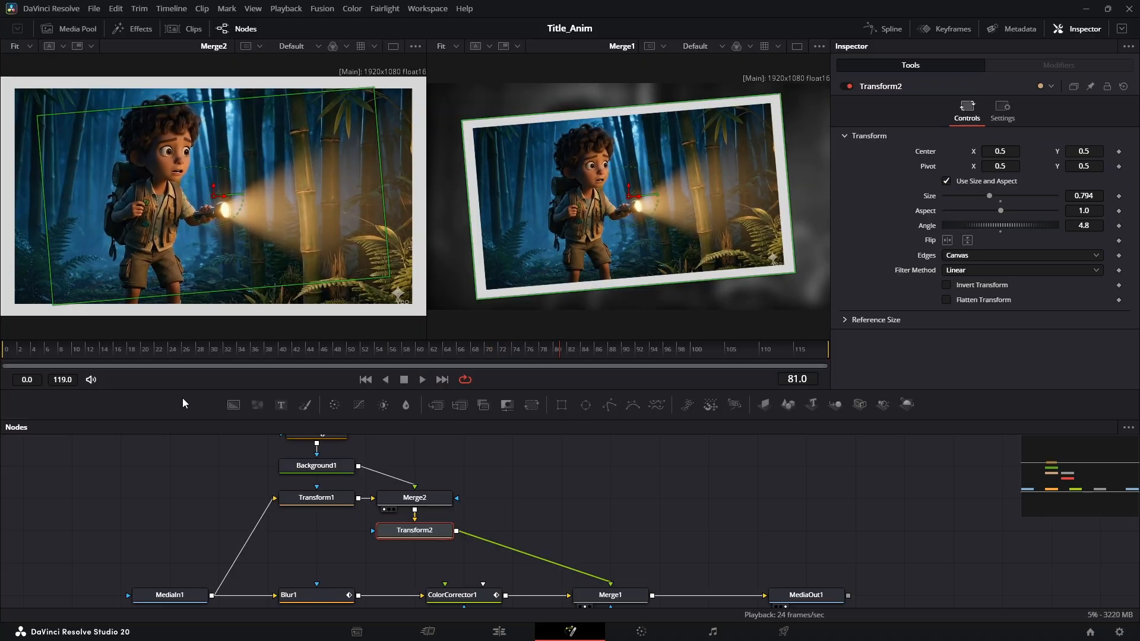
key(Home)
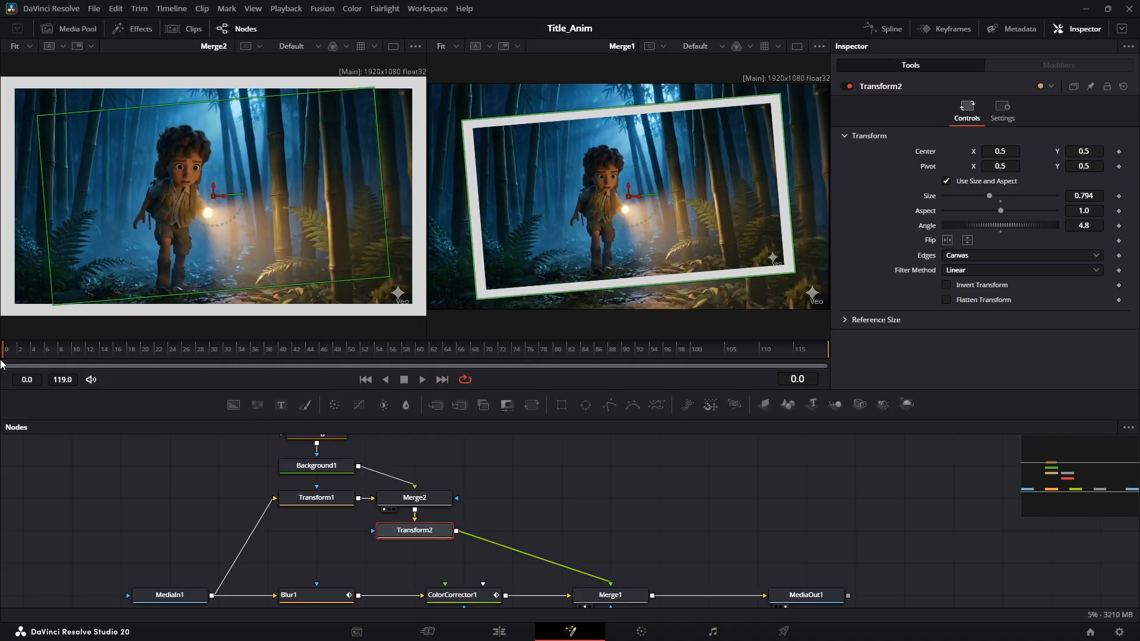
key(space)
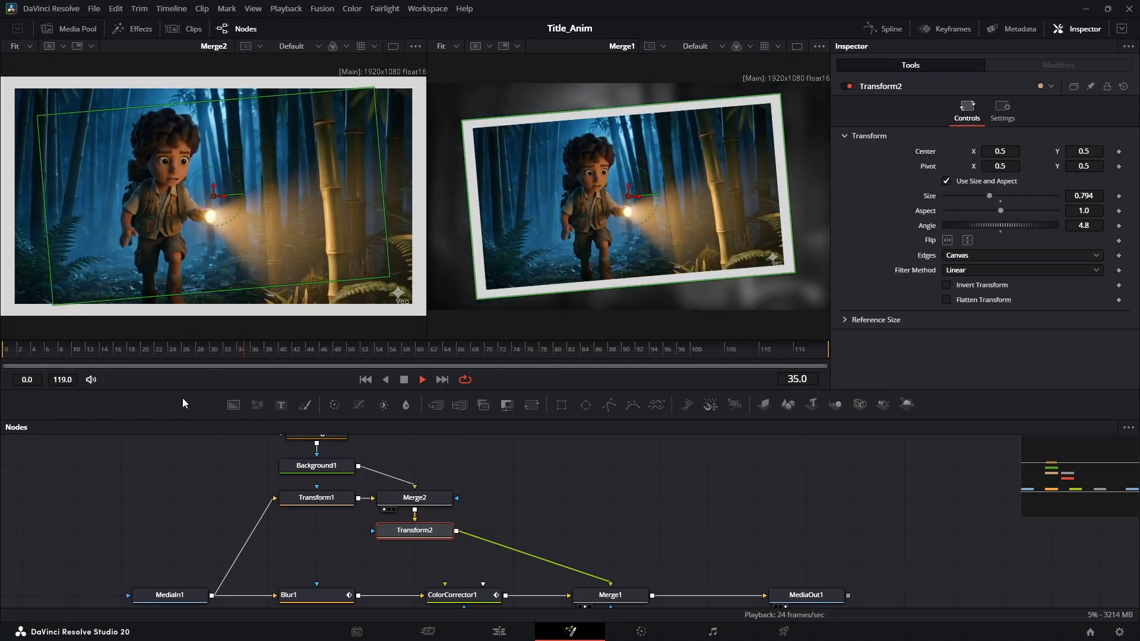